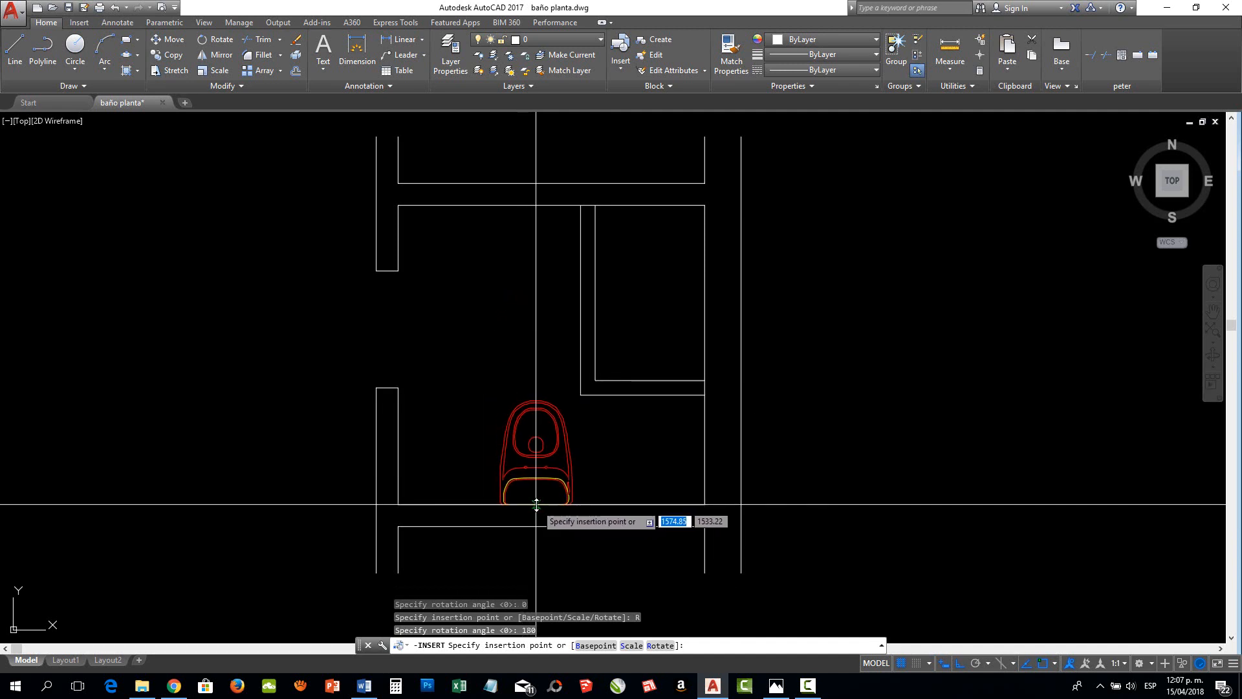
# Place the rotated toilet block on the bathroom's lower wall and insert the SH lavatorio 2 washbasin block against the upper wall
pyautogui.click(536, 504)
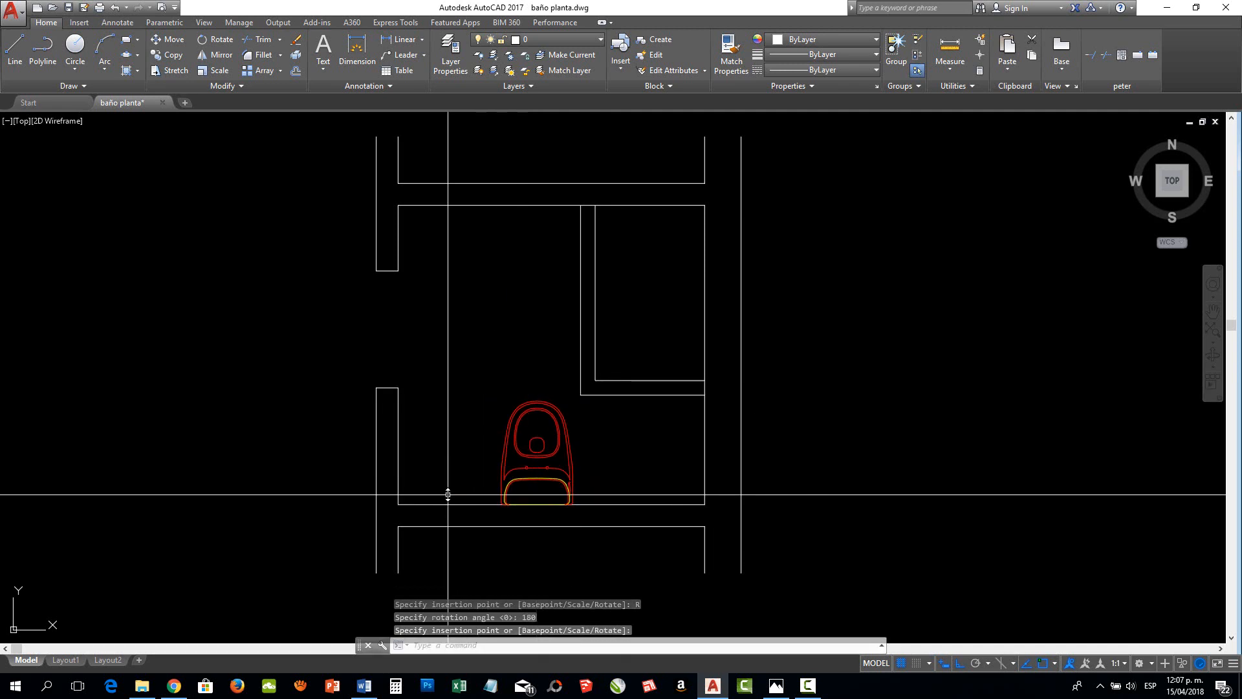
pyautogui.click(622, 61)
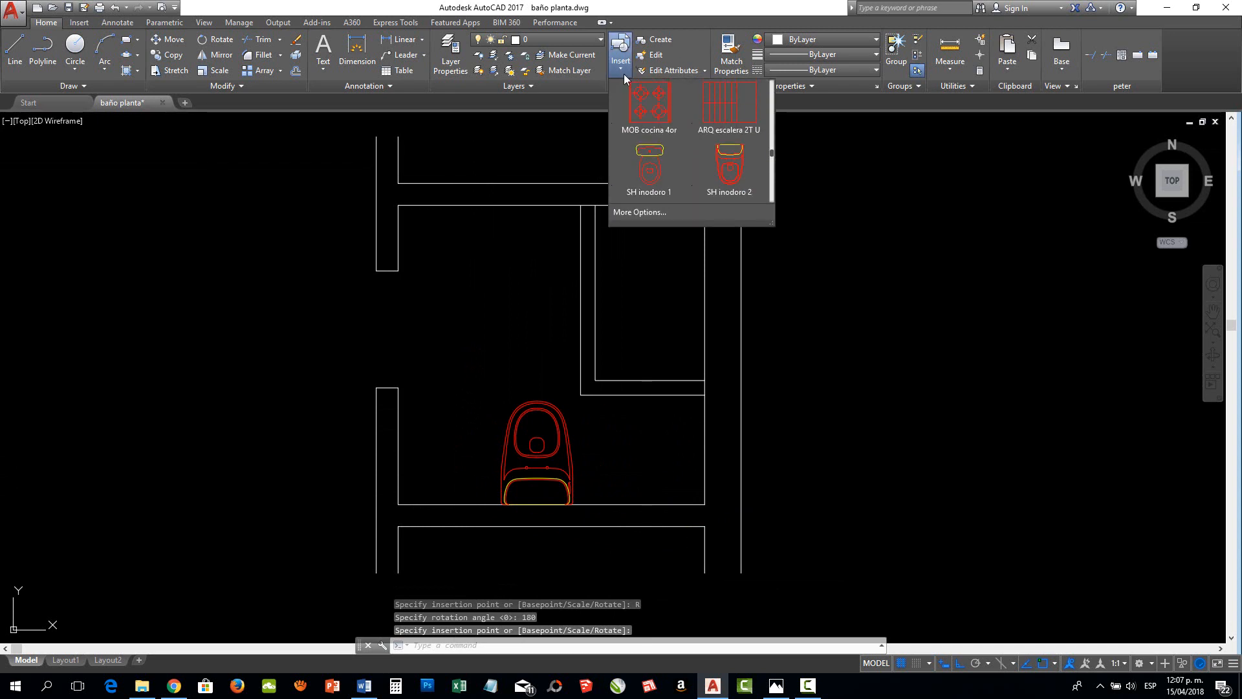
pyautogui.scroll(-1, 640, 174)
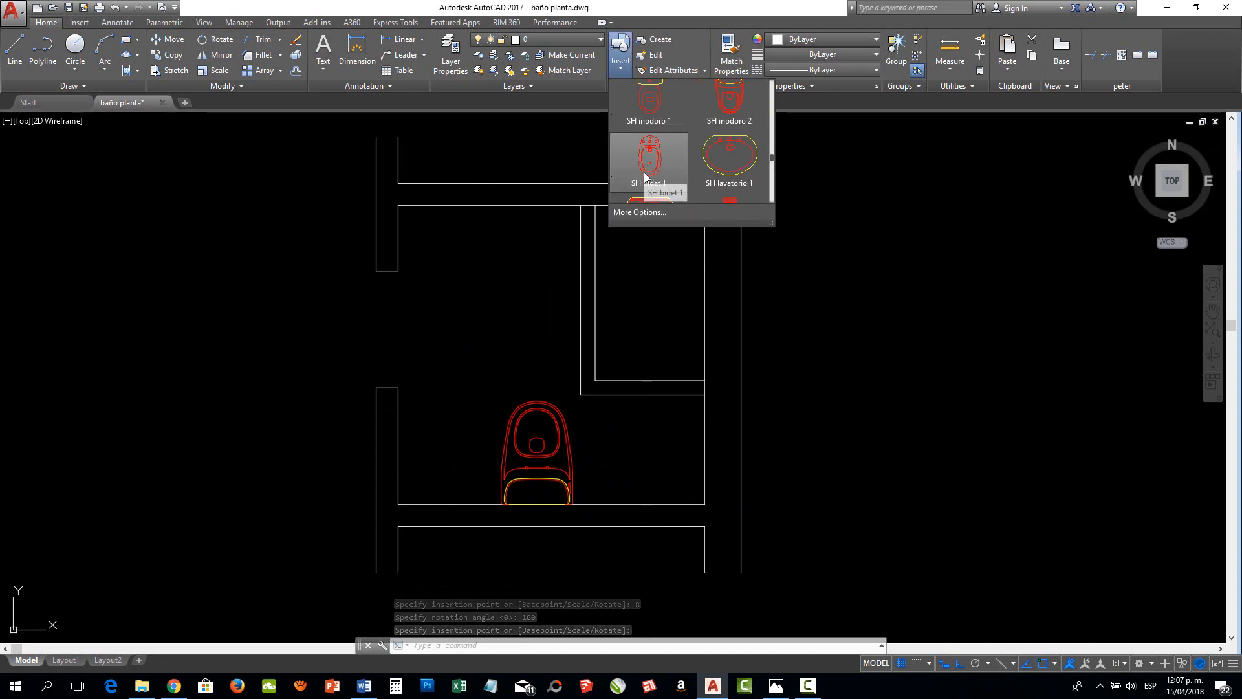
pyautogui.scroll(-1, 644, 173)
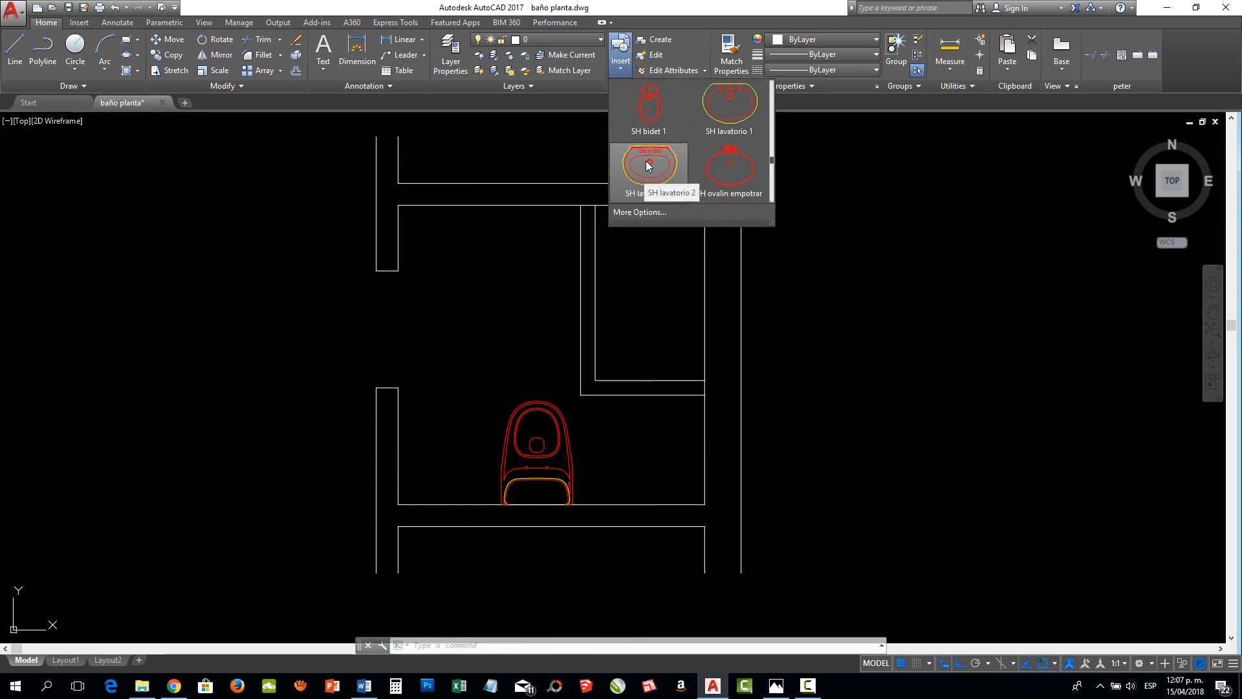
pyautogui.click(645, 166)
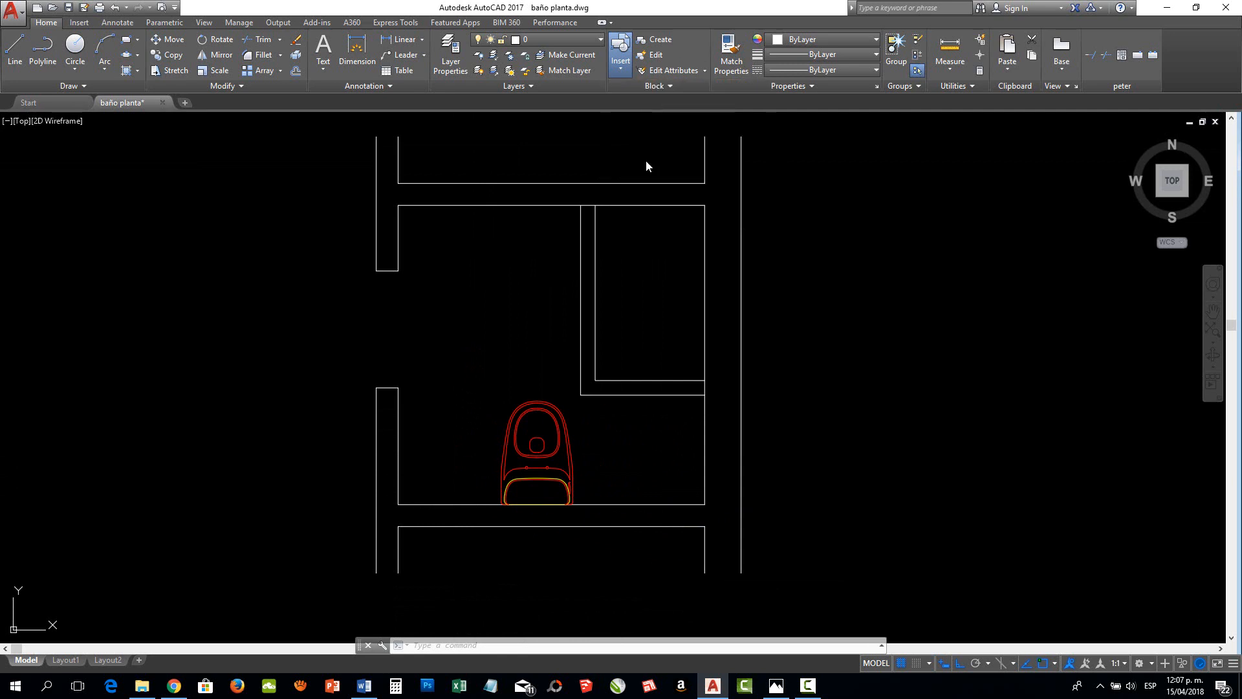
pyautogui.click(493, 208)
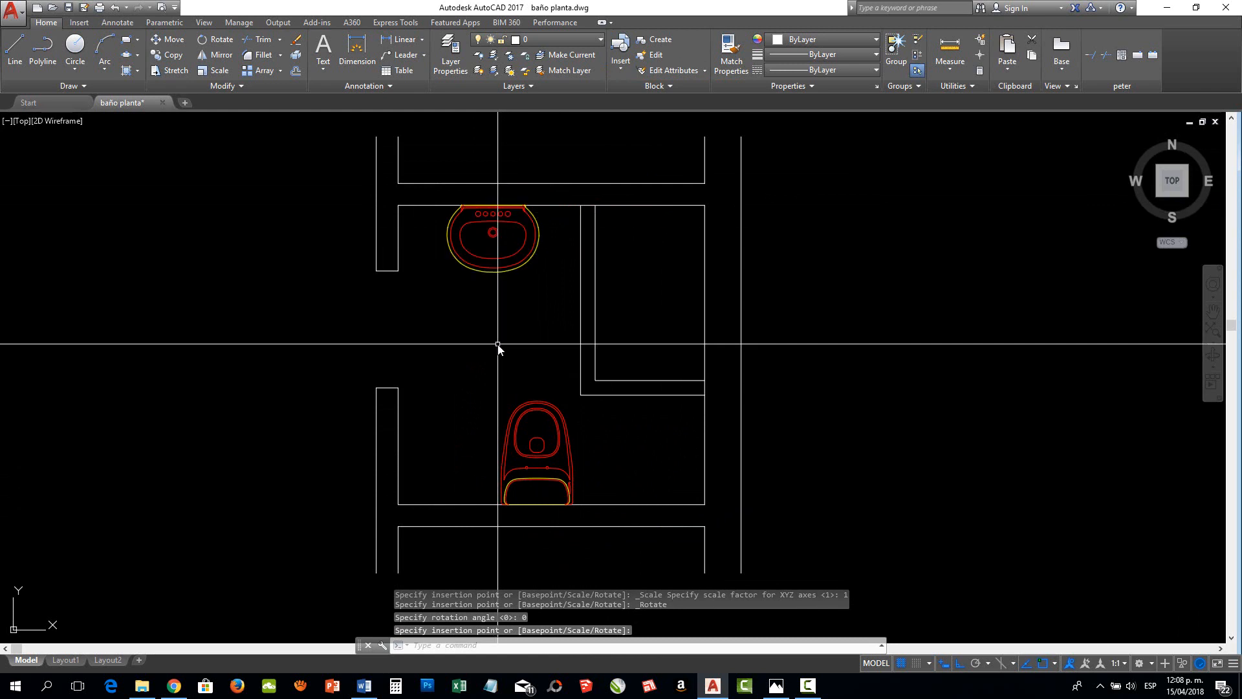
# Insert the SIMB puerta 80 door block at the lower jamb of the opening in the bathroom's left wall
pyautogui.click(621, 53)
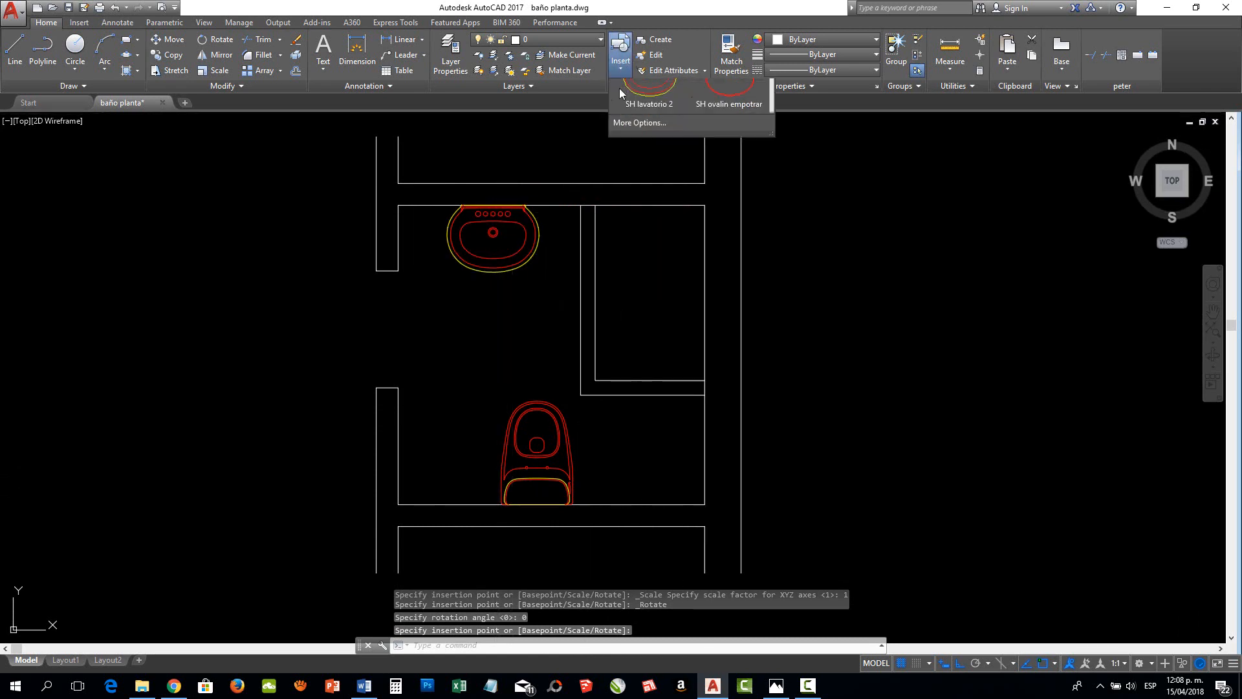
pyautogui.scroll(4, 647, 170)
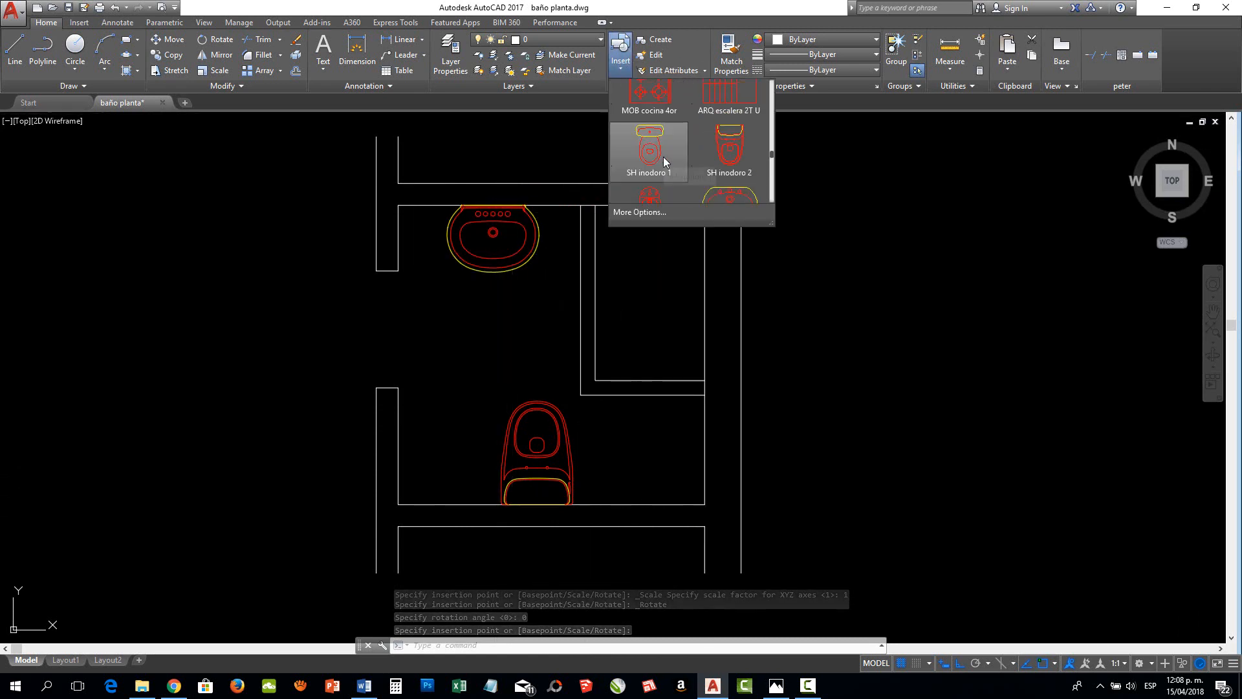
pyautogui.scroll(3, 664, 160)
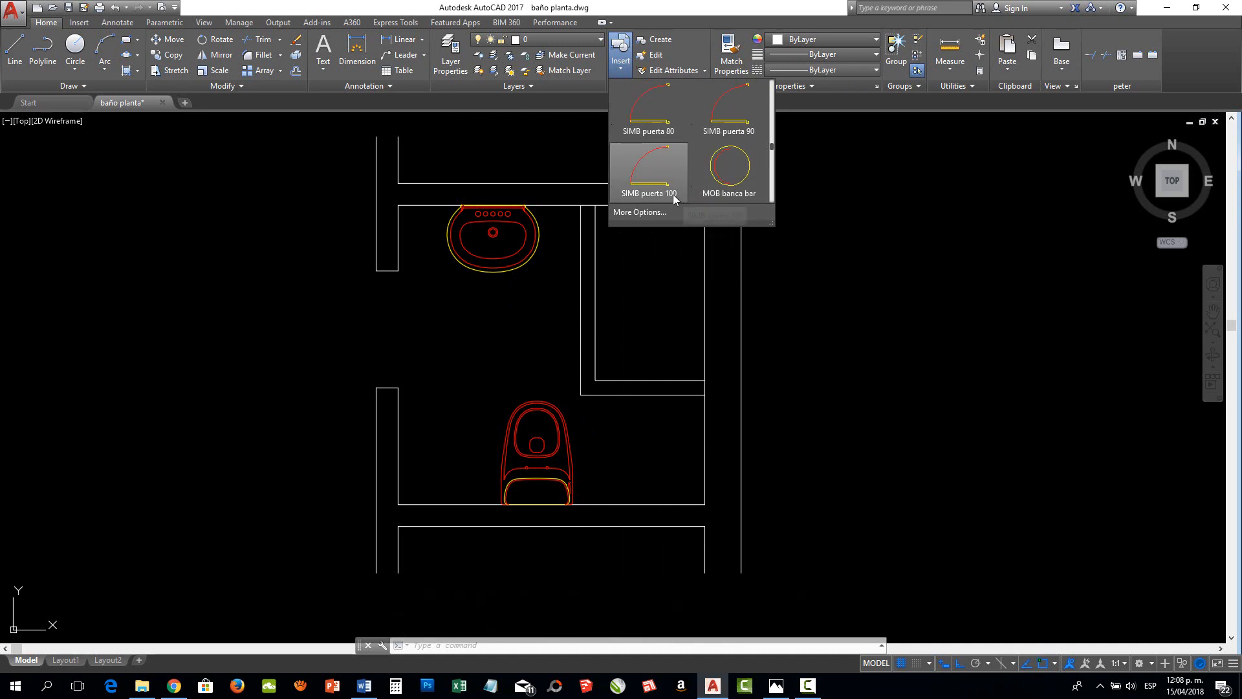
pyautogui.click(654, 115)
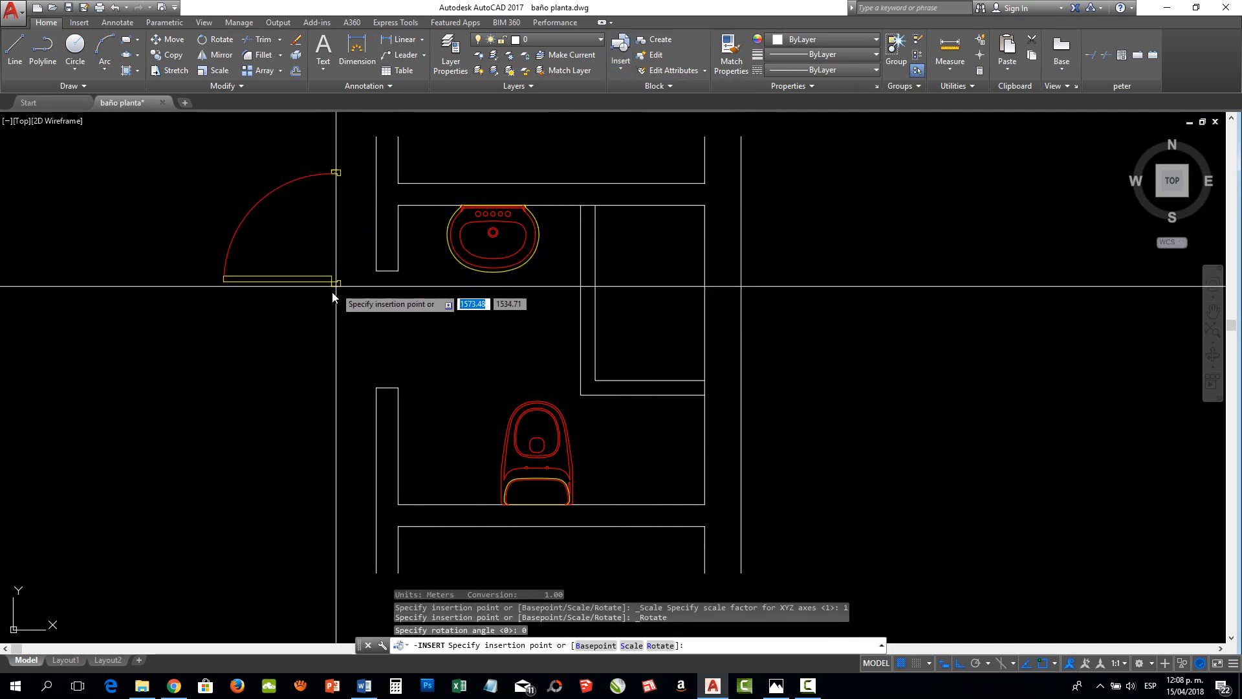
pyautogui.click(391, 387)
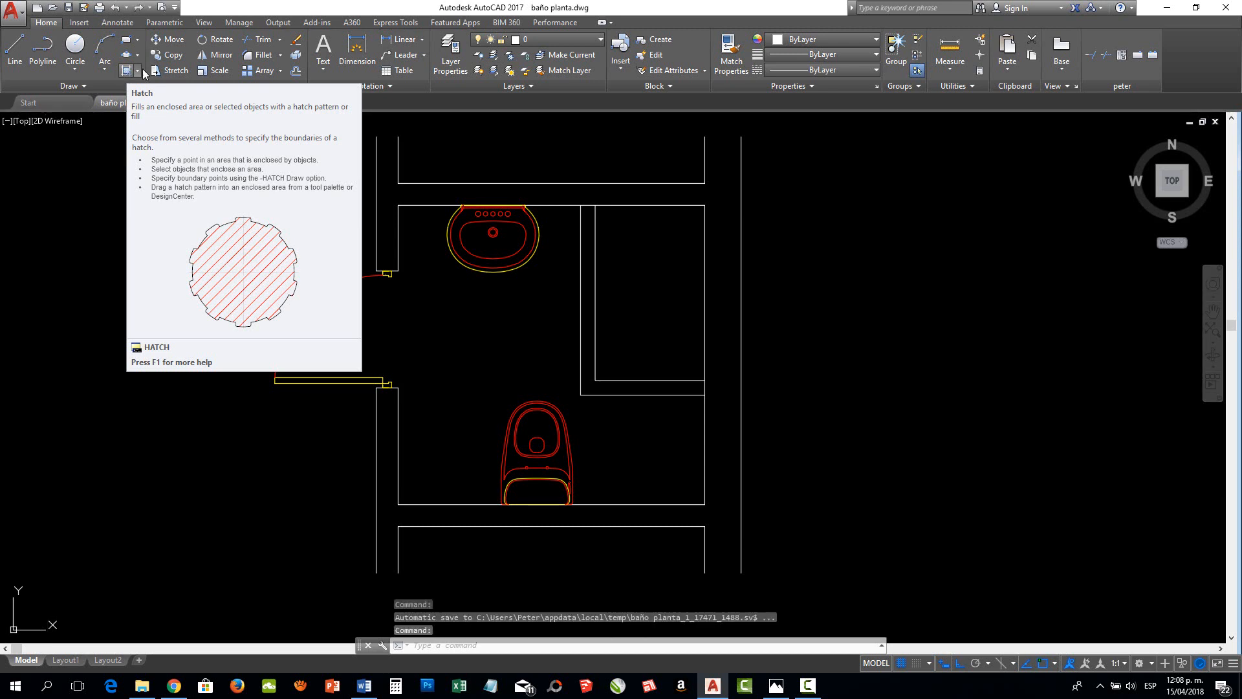
# Switch to Photos and examine the floor finish, shower and fixtures in the levantamiento baño.jpg sketch, returning to the AutoCAD drawing
pyautogui.click(777, 687)
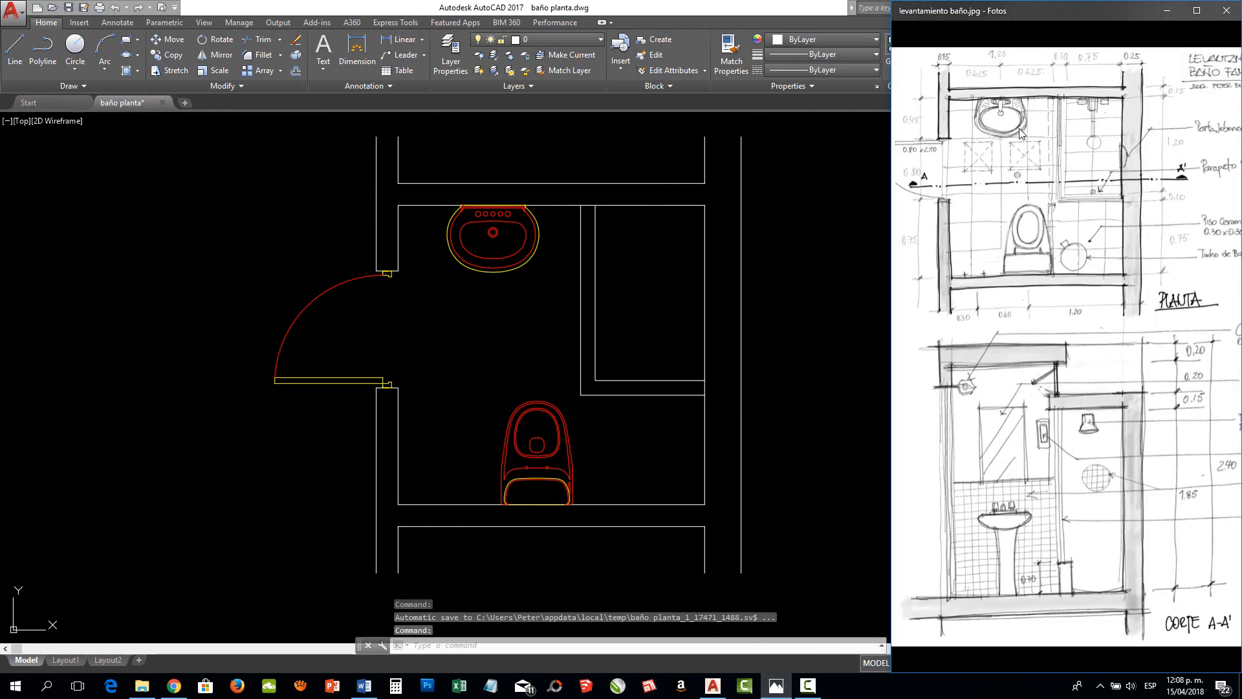
pyautogui.scroll(1, 1000, 226)
pyautogui.scroll(1, 981, 307)
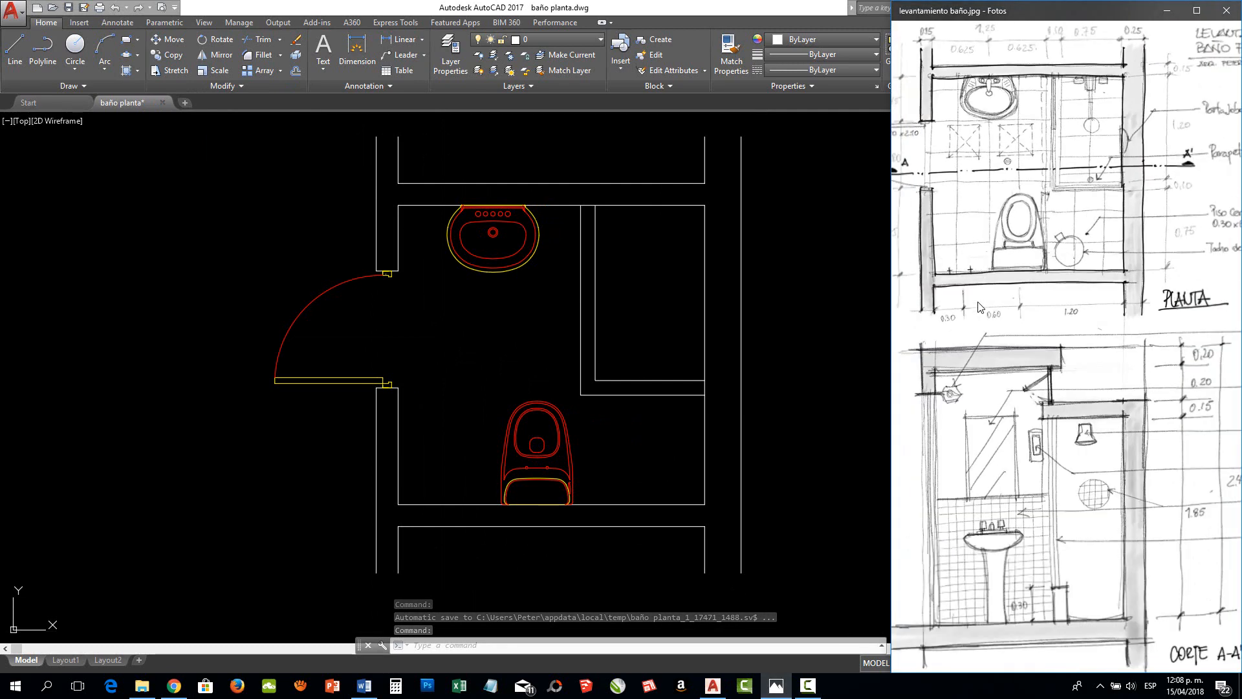
pyautogui.scroll(-1, 981, 307)
pyautogui.scroll(2, 1232, 225)
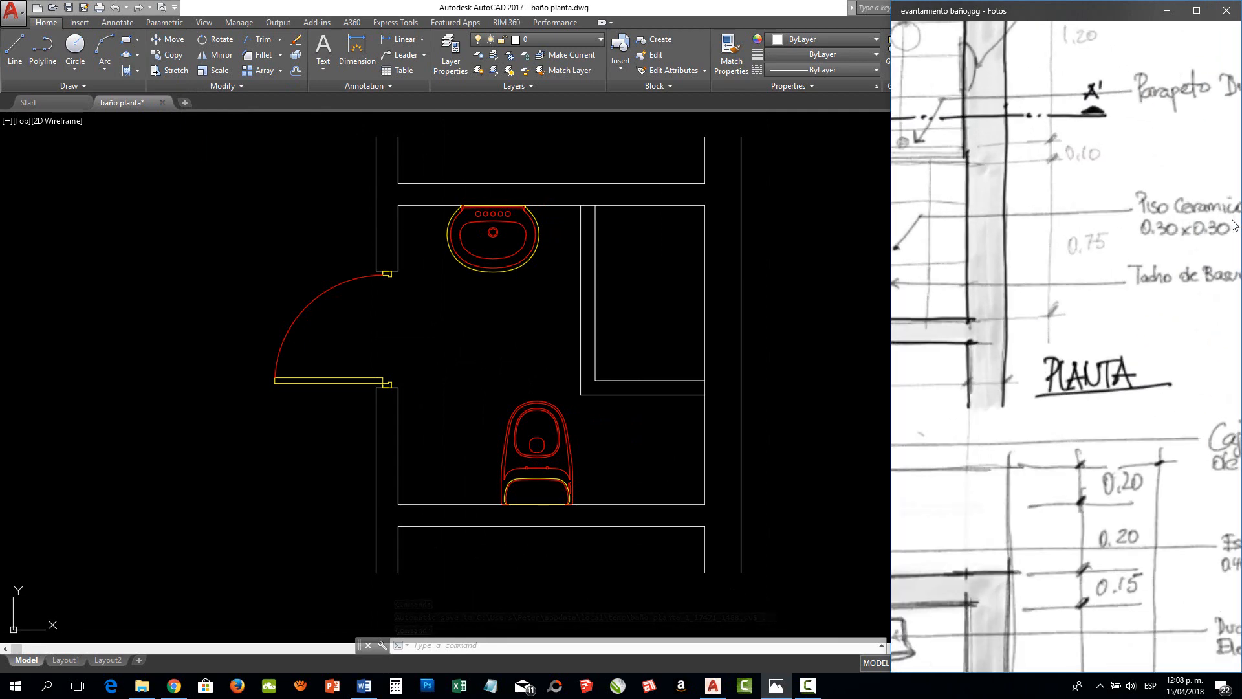
pyautogui.moveTo(1162, 217); pyautogui.dragTo(1049, 216)
pyautogui.scroll(-3, 1106, 256)
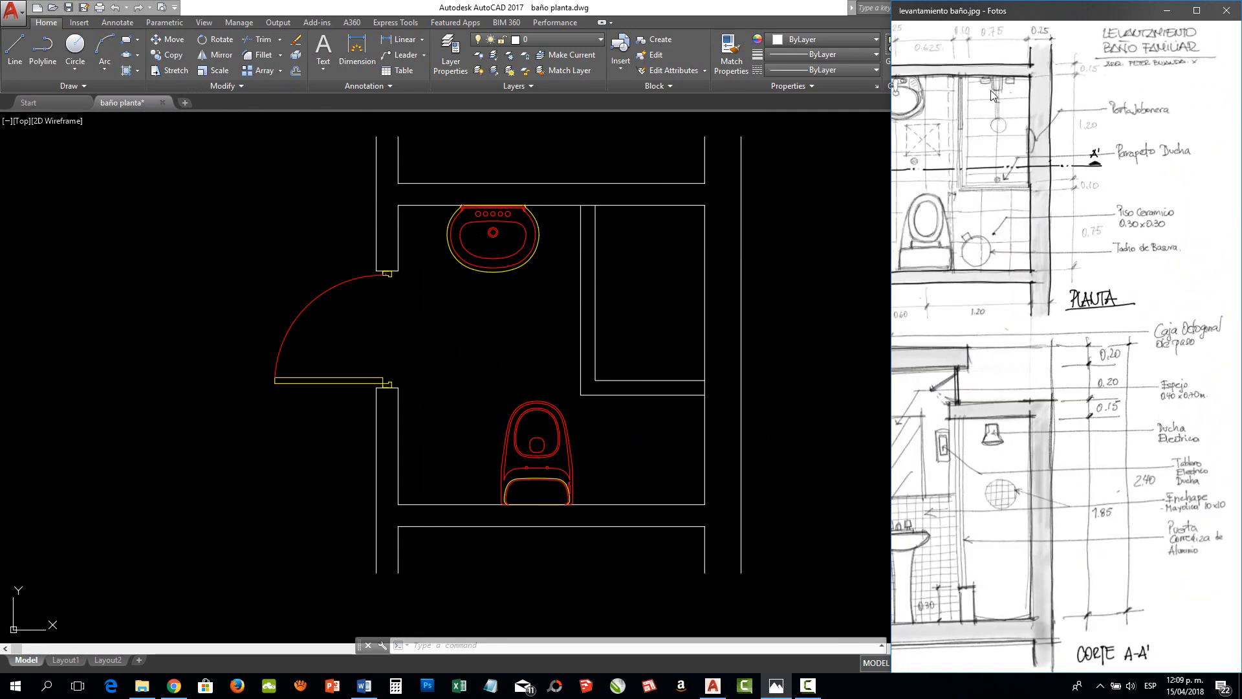
pyautogui.scroll(3, 993, 95)
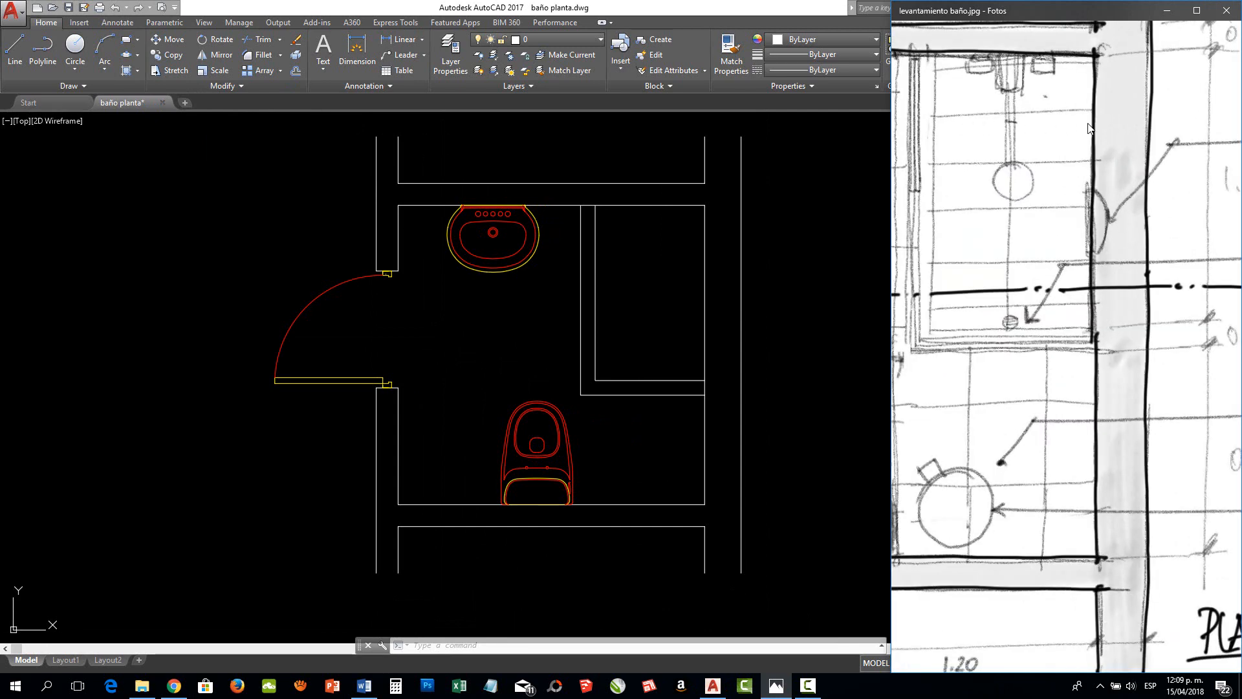
pyautogui.scroll(-4, 1077, 393)
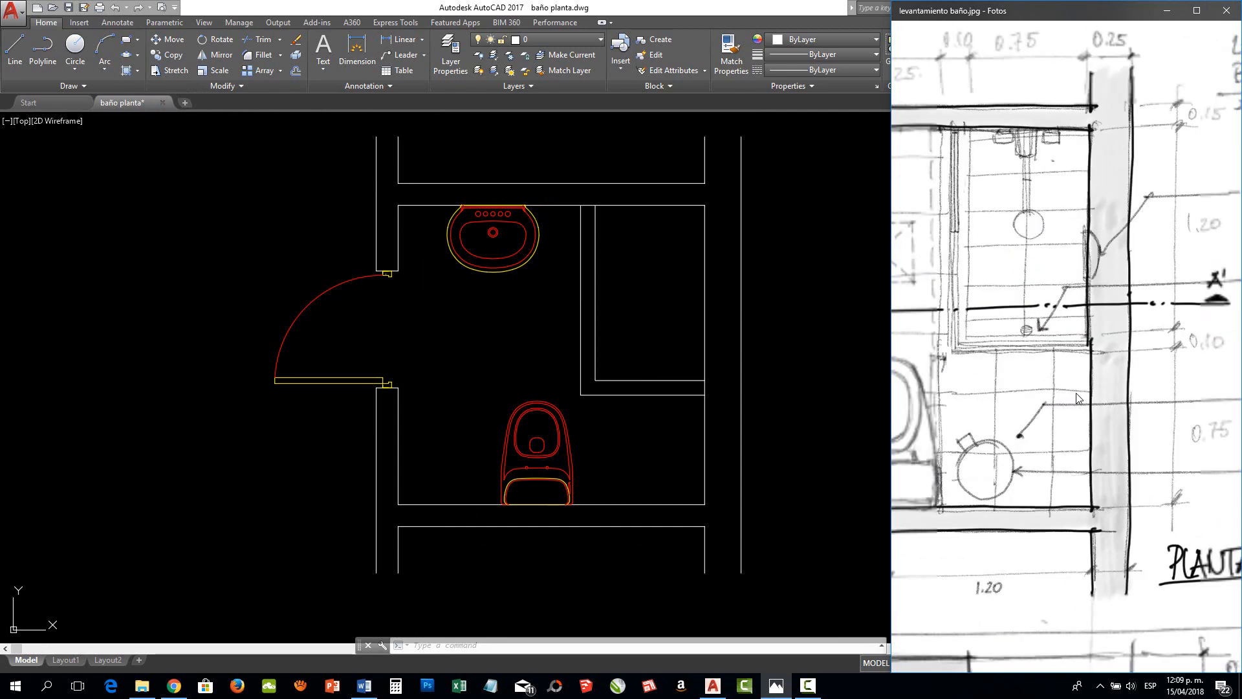
pyautogui.scroll(-2, 995, 211)
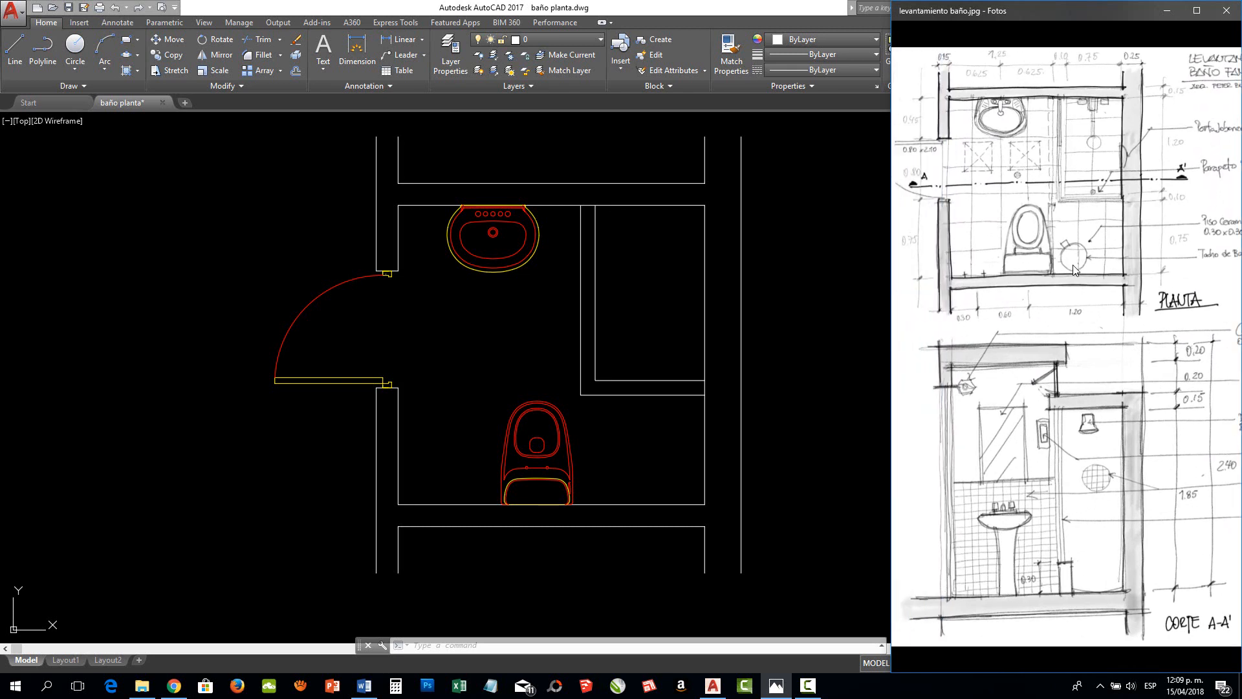
pyautogui.click(486, 301)
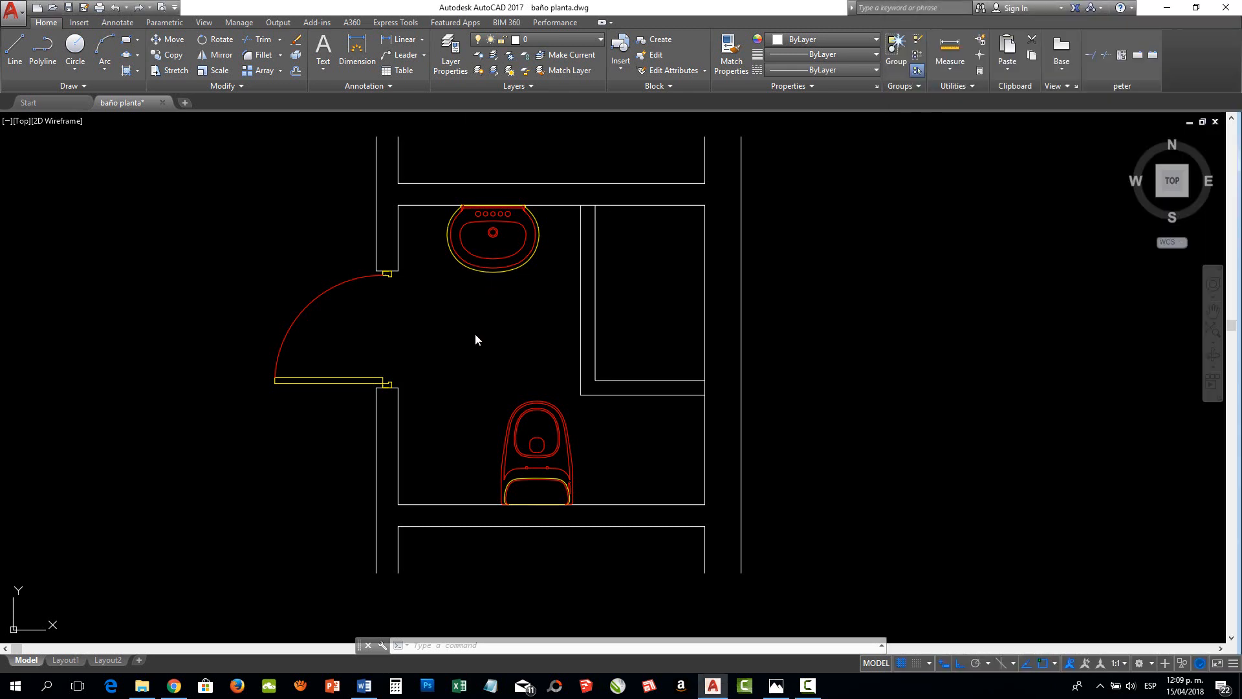
# Try to hatch the shower interior by selecting its four surrounding lines as boundary objects
pyautogui.click(126, 74)
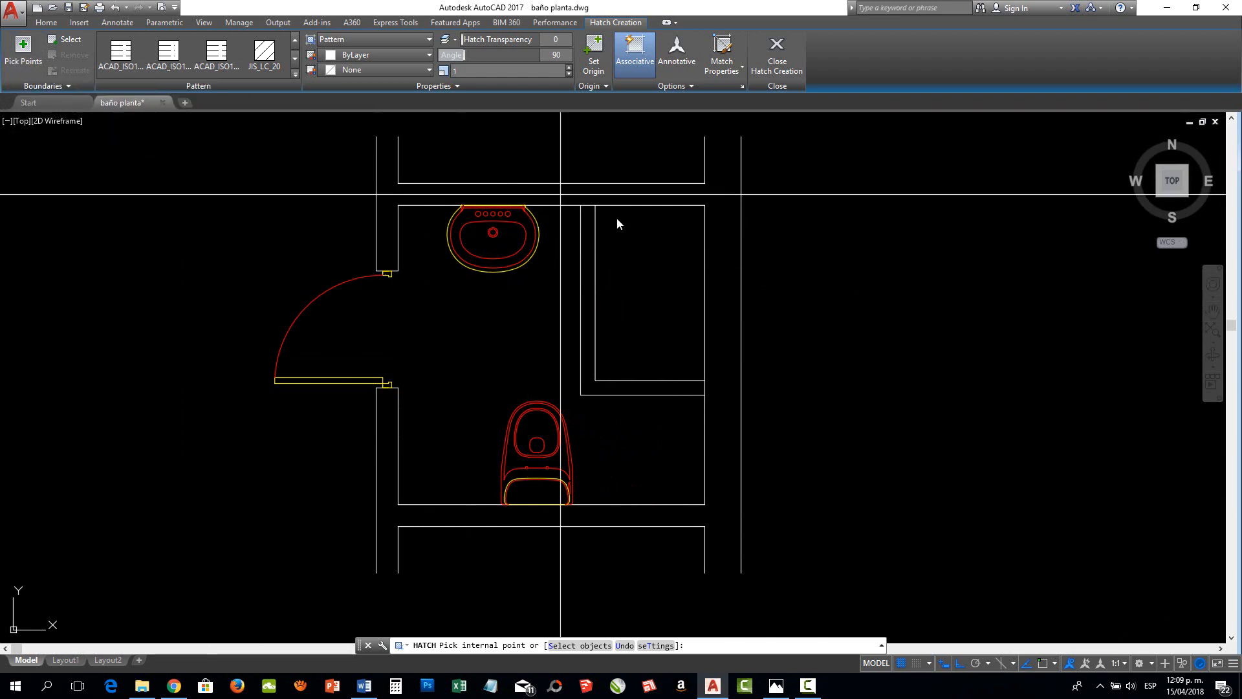
pyautogui.click(67, 40)
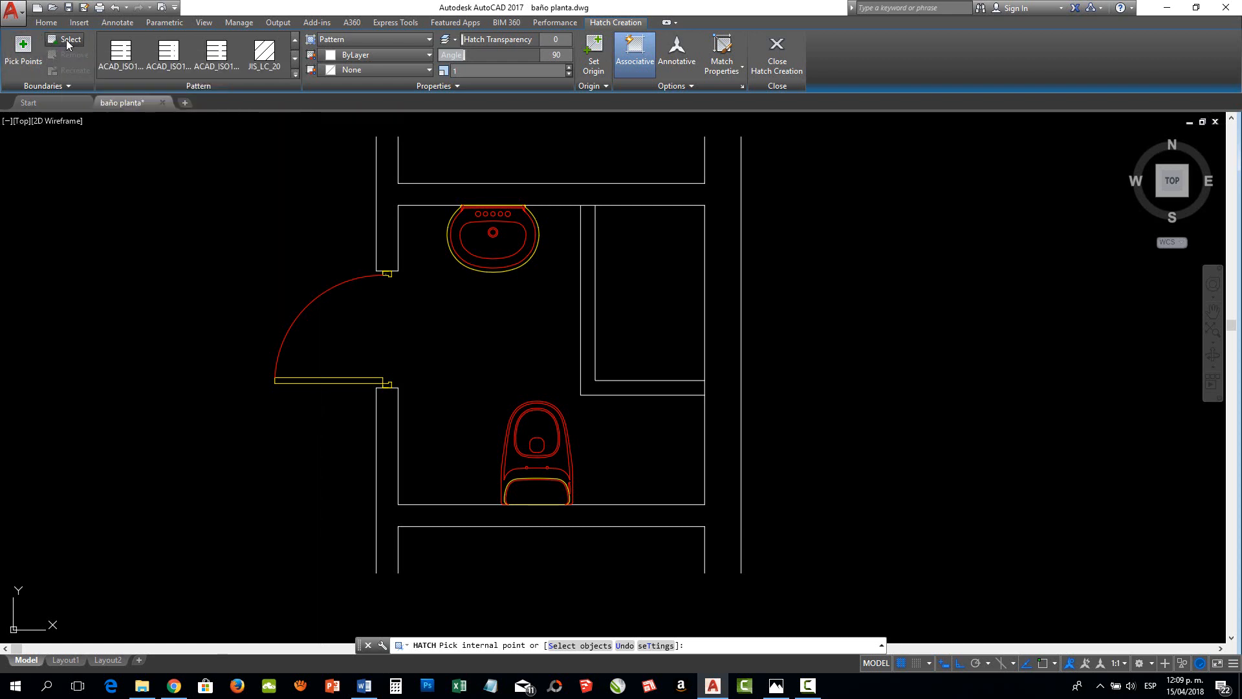
pyautogui.click(595, 218)
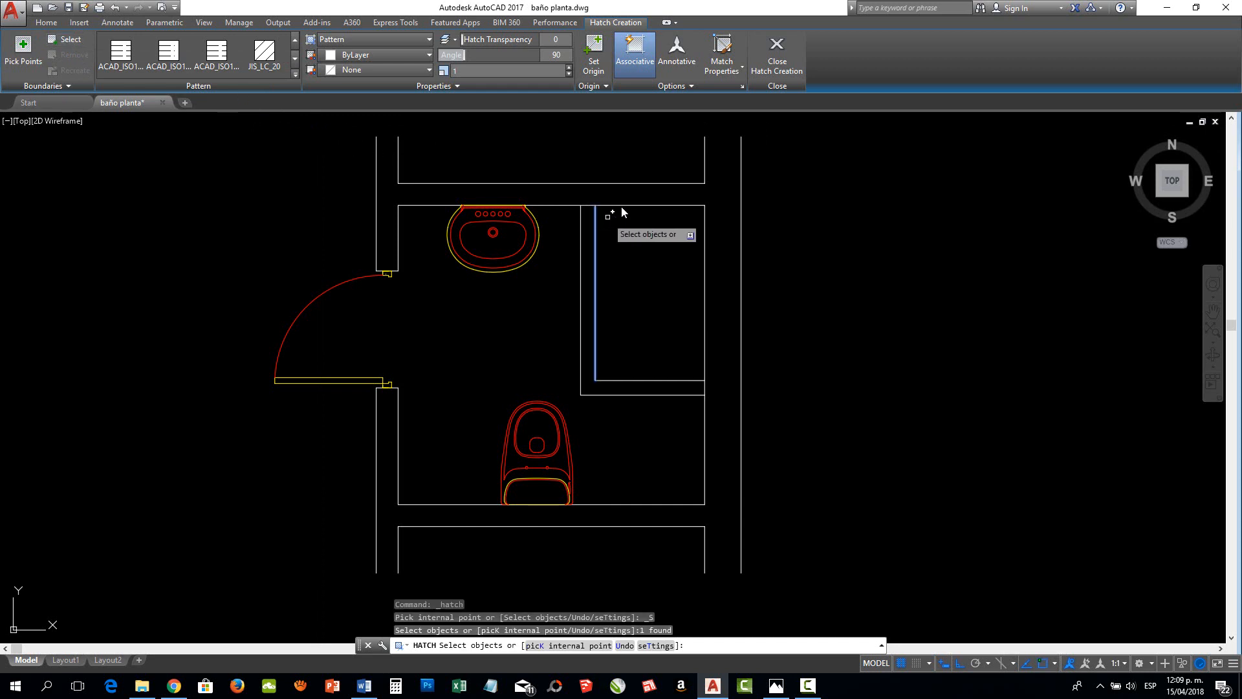
pyautogui.click(622, 205)
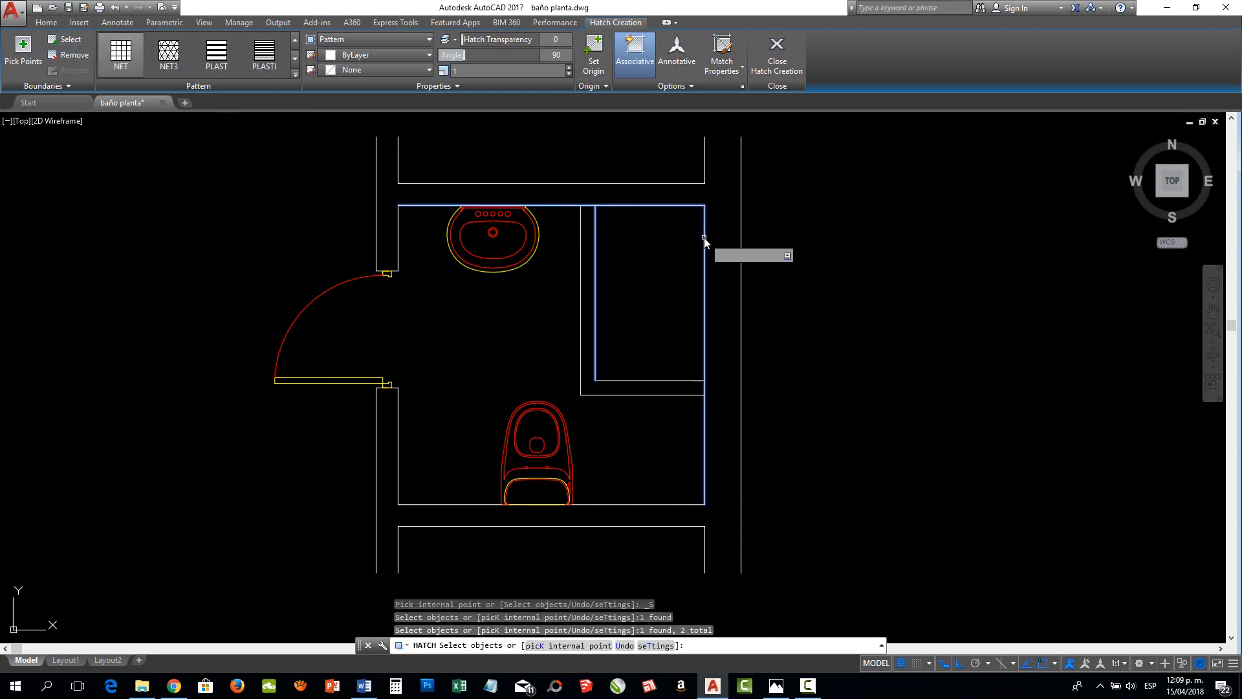
pyautogui.click(704, 243)
pyautogui.click(667, 381)
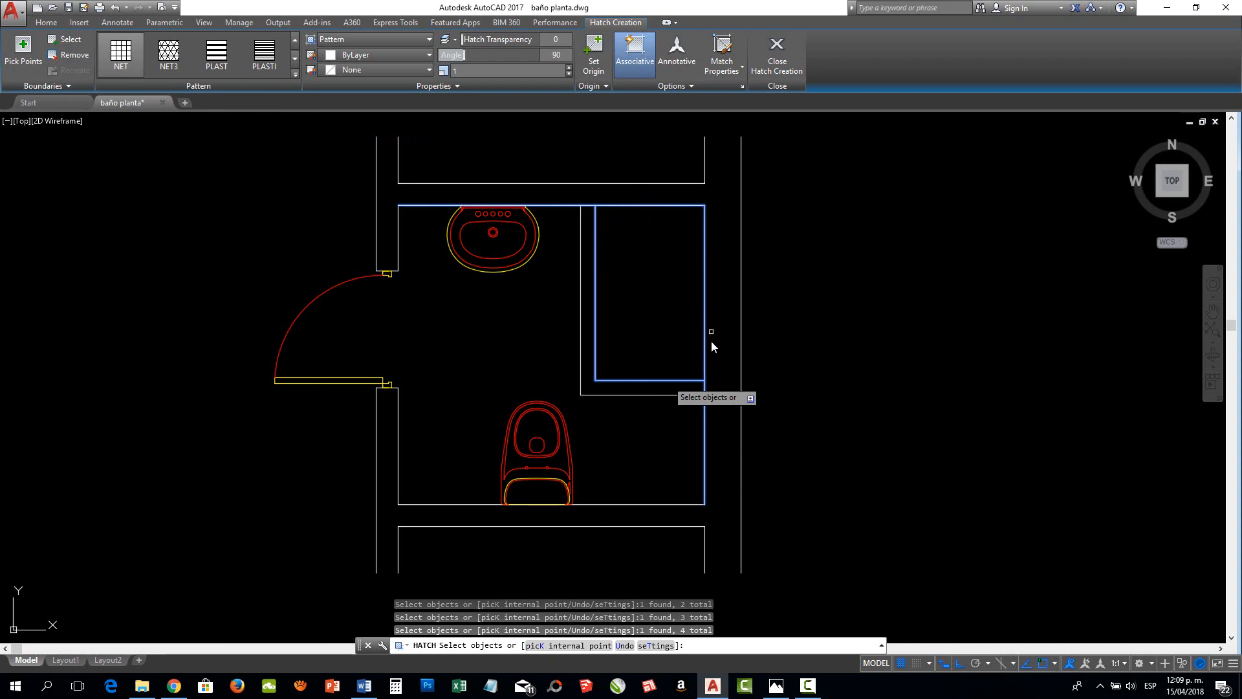
pyautogui.press('Return')
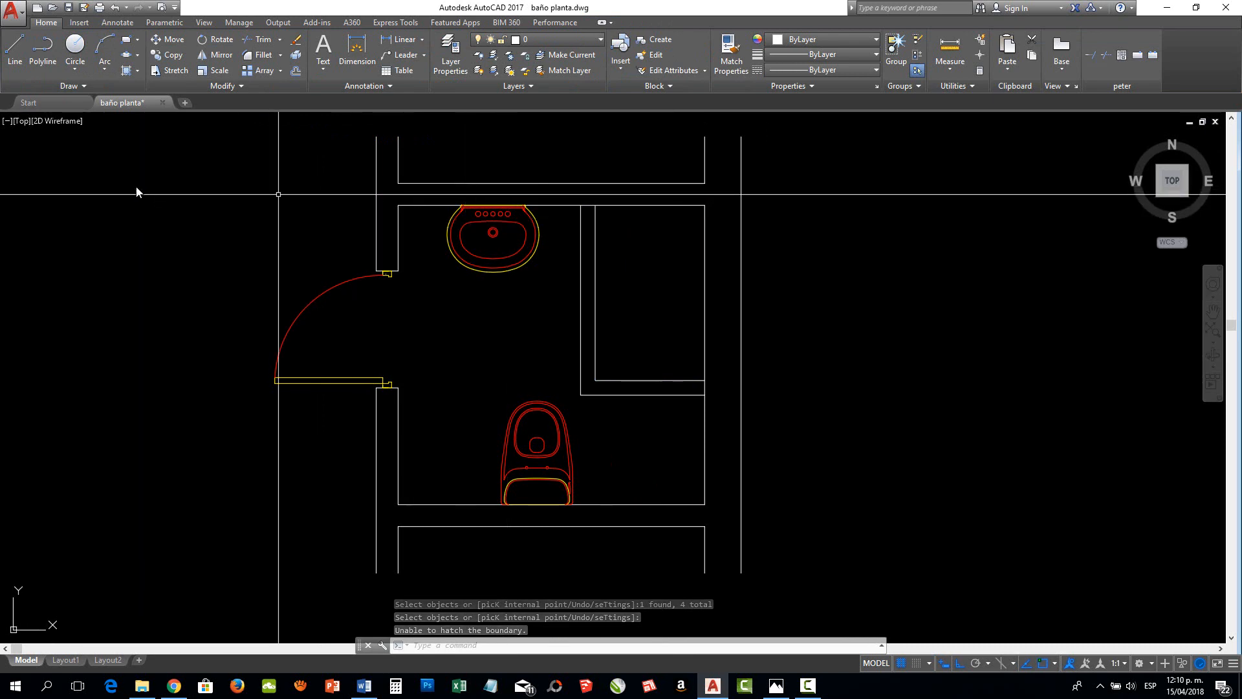
# Restart the Hatch command, open its full settings dialog beside the plan and choose Predefined as the pattern type
pyautogui.click(126, 70)
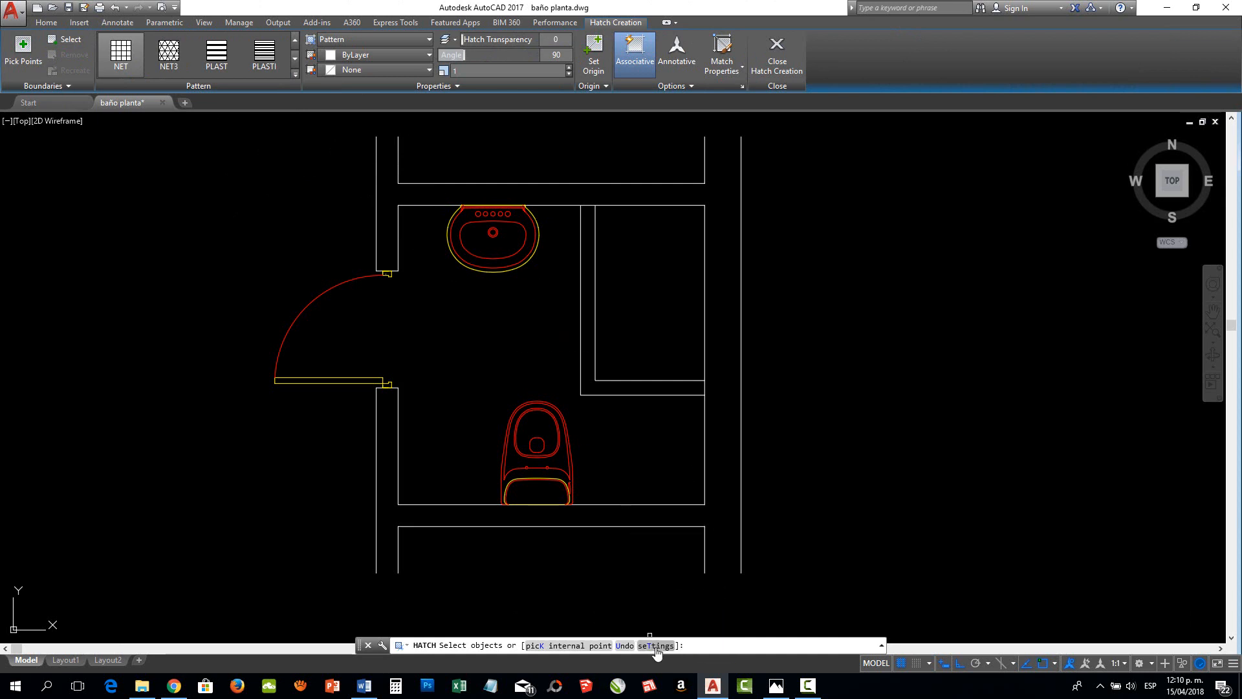
pyautogui.rightClick(858, 299)
pyautogui.click(904, 387)
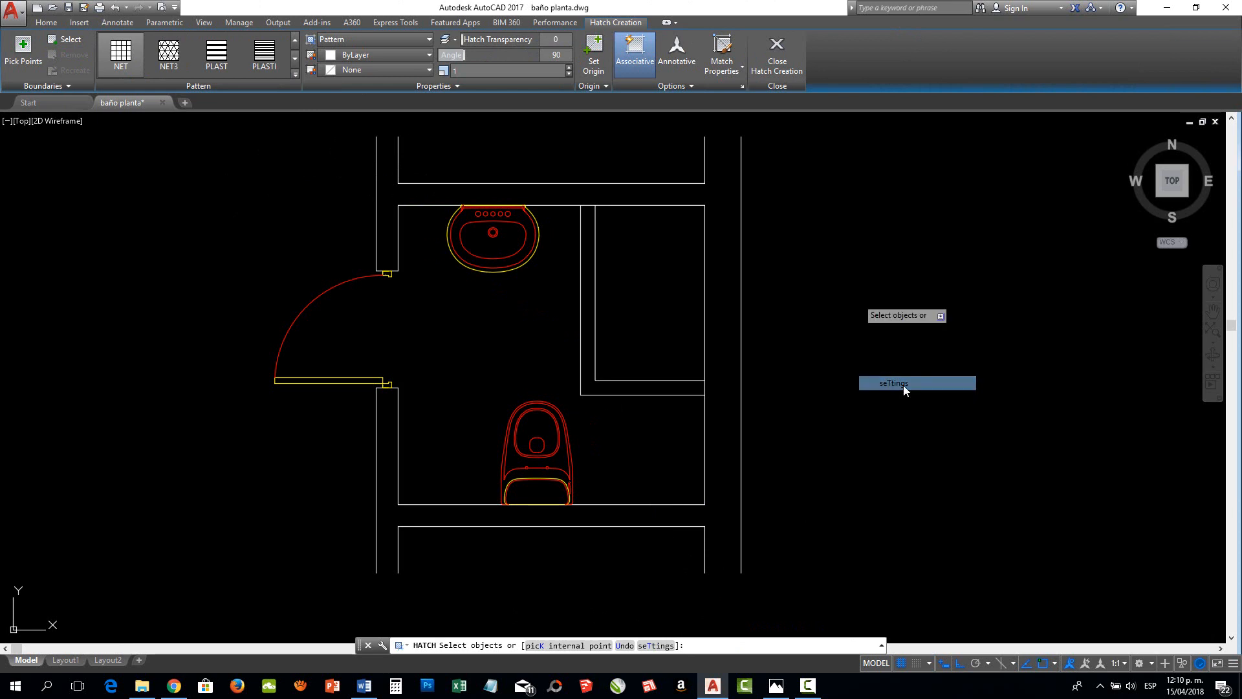
pyautogui.moveTo(719, 131); pyautogui.dragTo(945, 171)
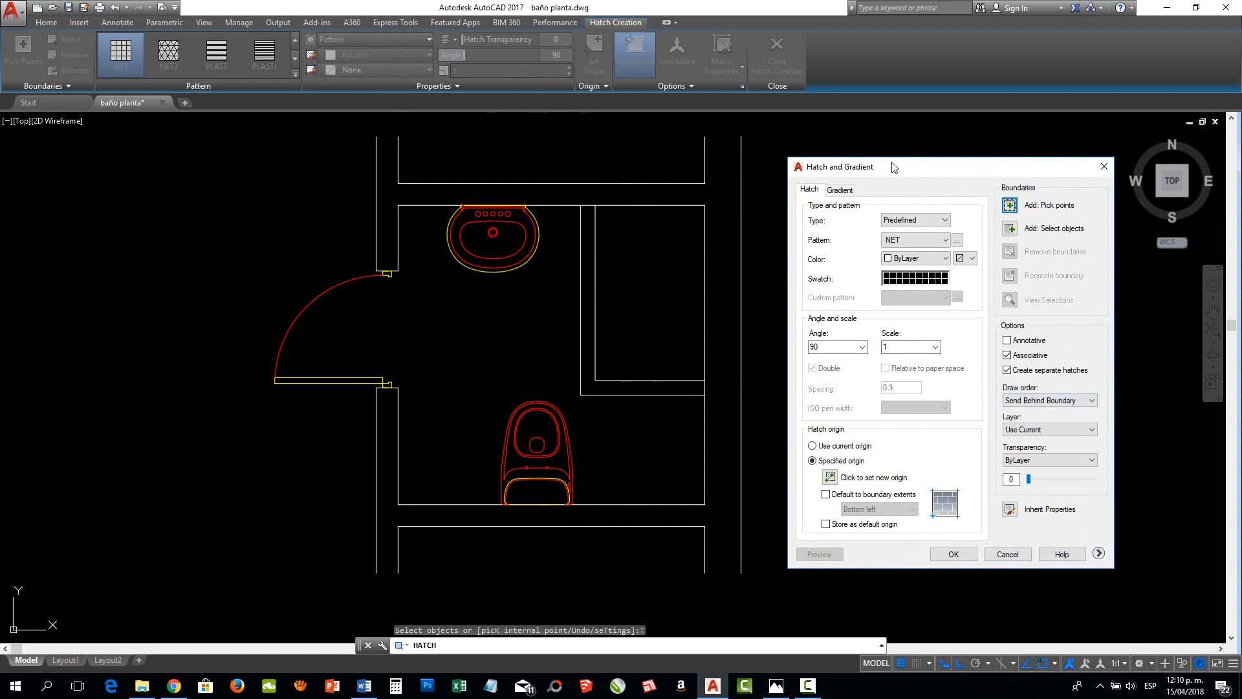
pyautogui.moveTo(893, 167); pyautogui.dragTo(921, 169)
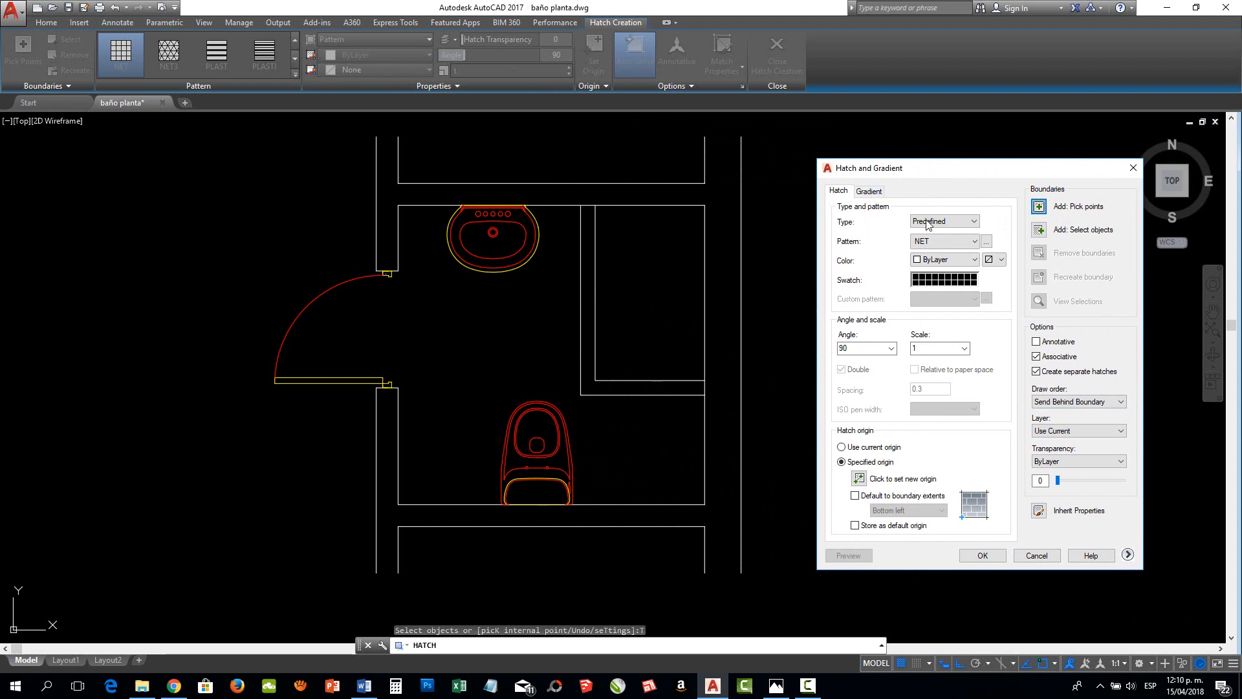
pyautogui.click(957, 223)
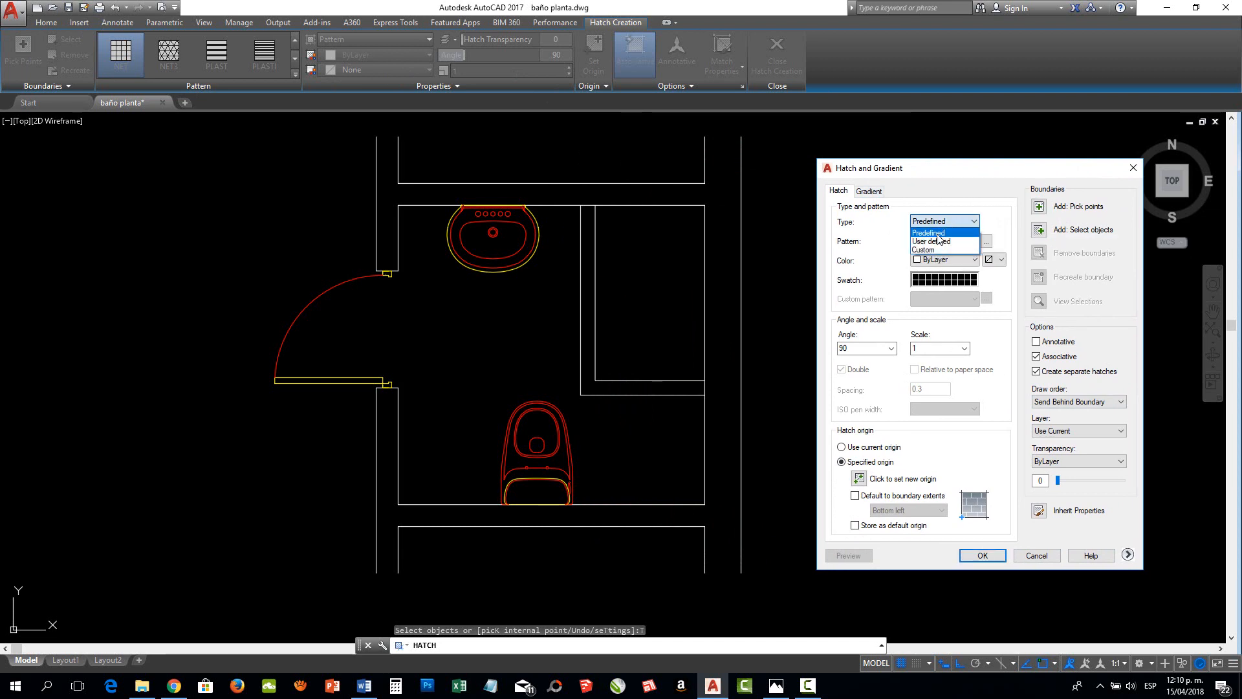
pyautogui.click(938, 233)
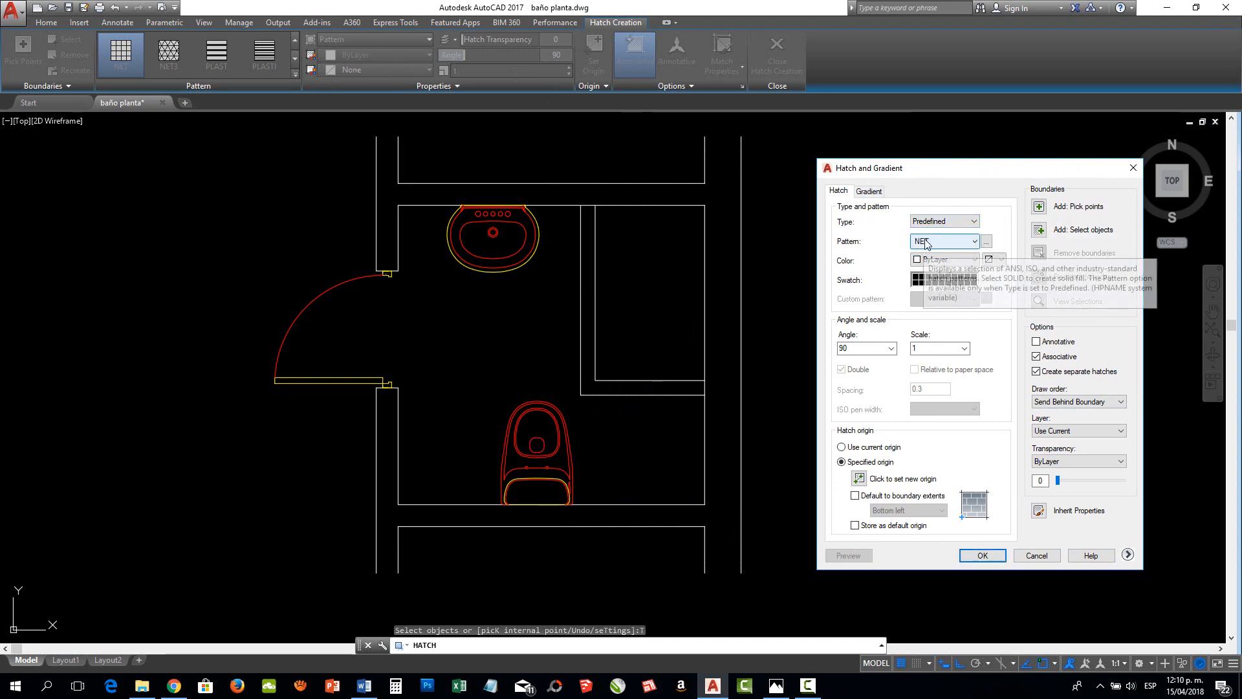
# Browse the Other Predefined and Custom hatch patterns in the pattern palette without choosing one
pyautogui.click(987, 245)
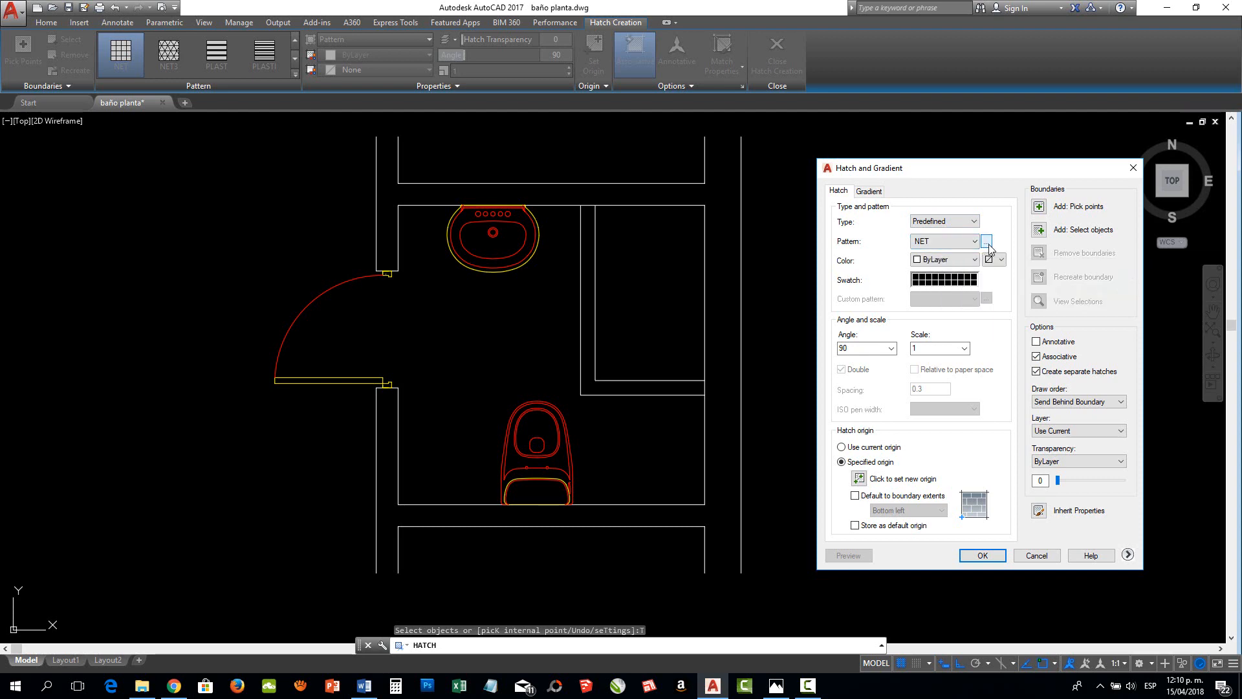
pyautogui.click(987, 244)
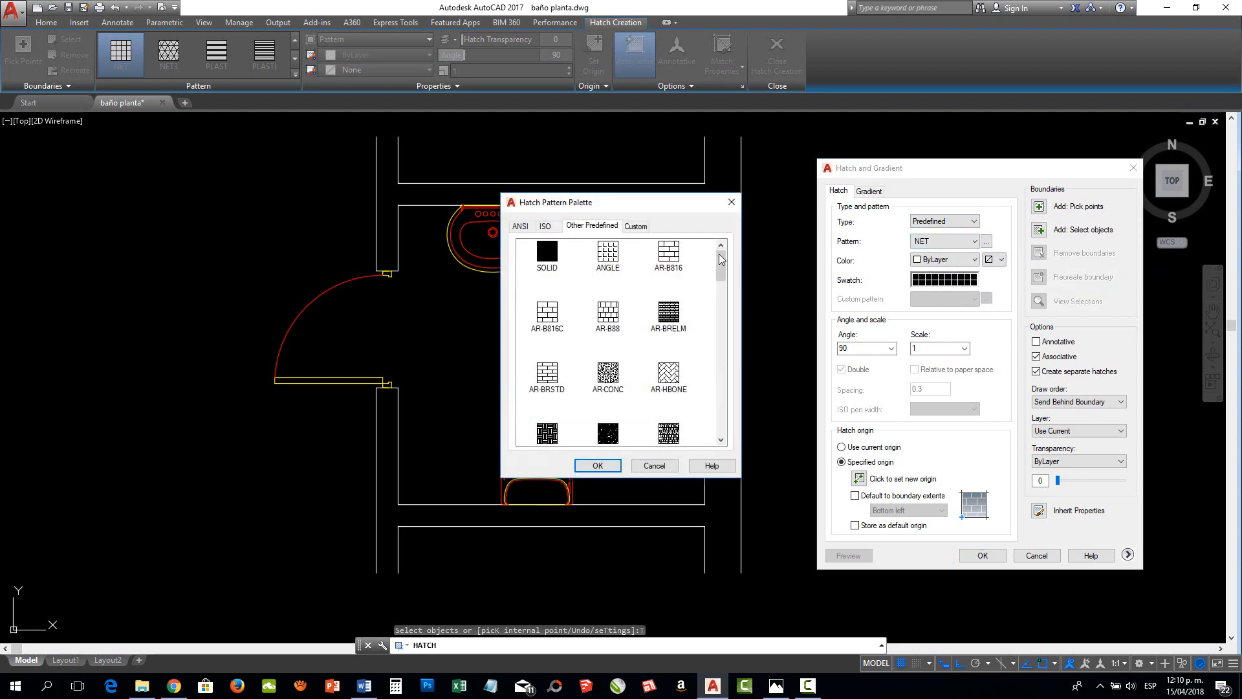
pyautogui.moveTo(722, 257); pyautogui.dragTo(718, 421)
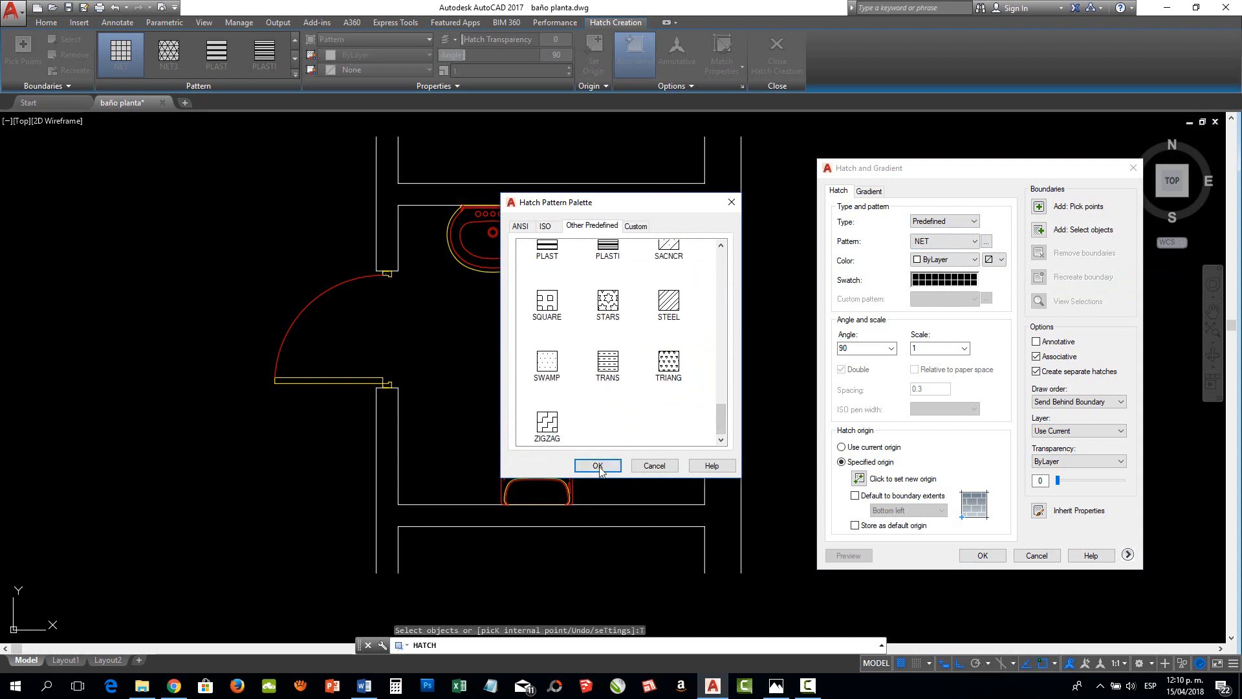
pyautogui.click(639, 228)
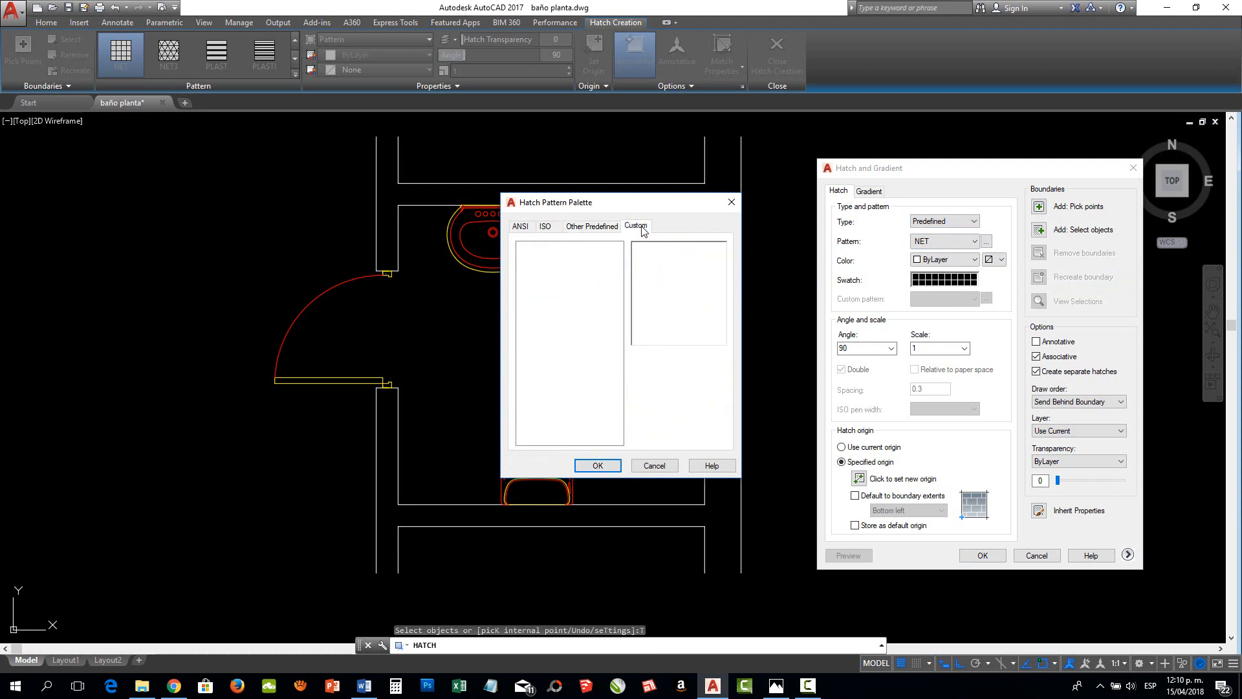
pyautogui.click(601, 230)
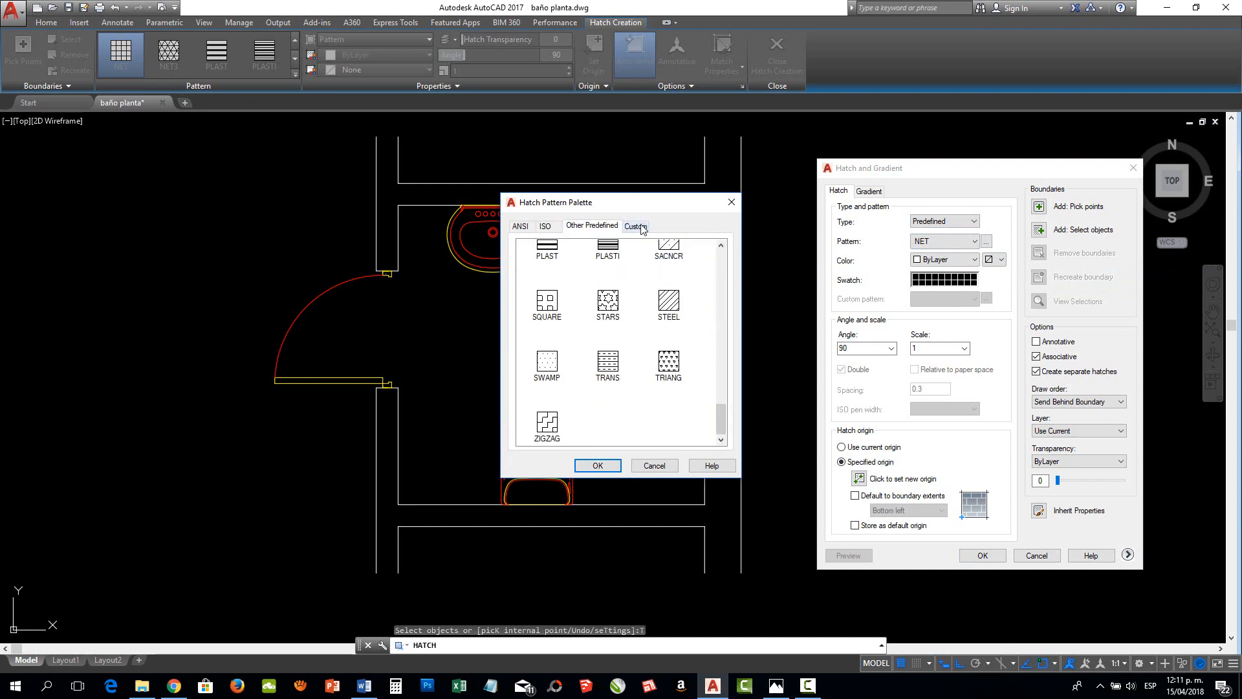
pyautogui.click(651, 465)
# Set the hatch type to User defined, turn off Double and choose Red as the hatch color
pyautogui.click(947, 223)
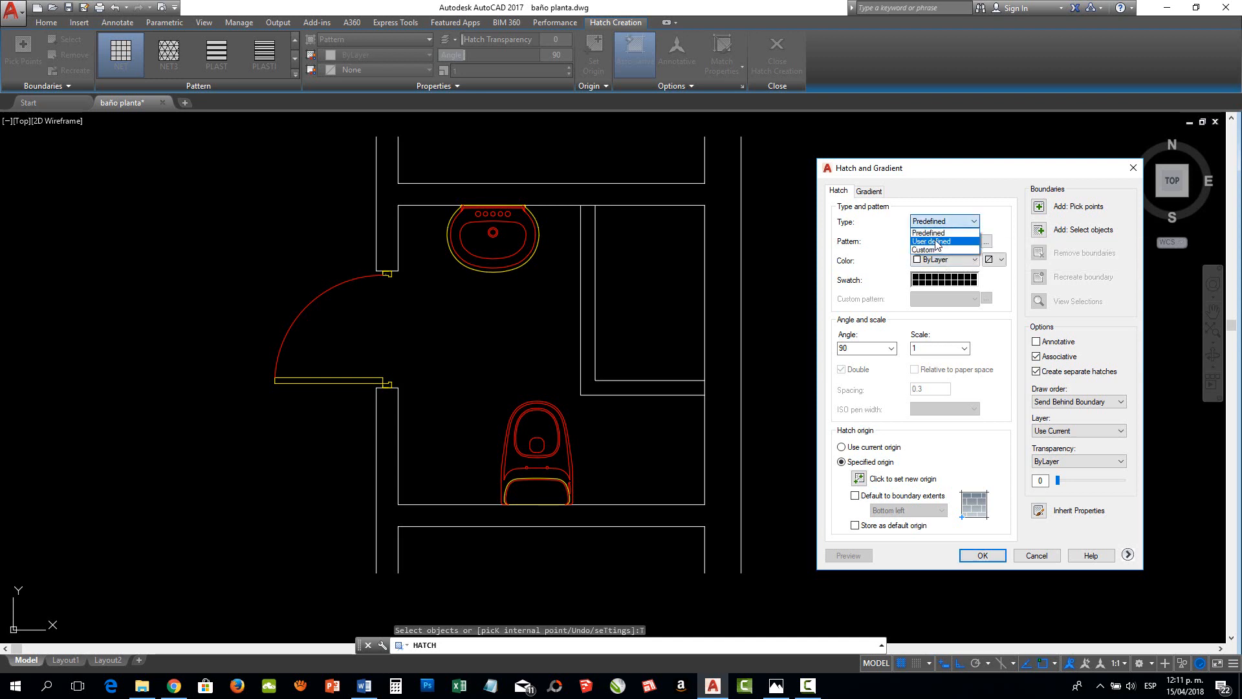
pyautogui.click(931, 242)
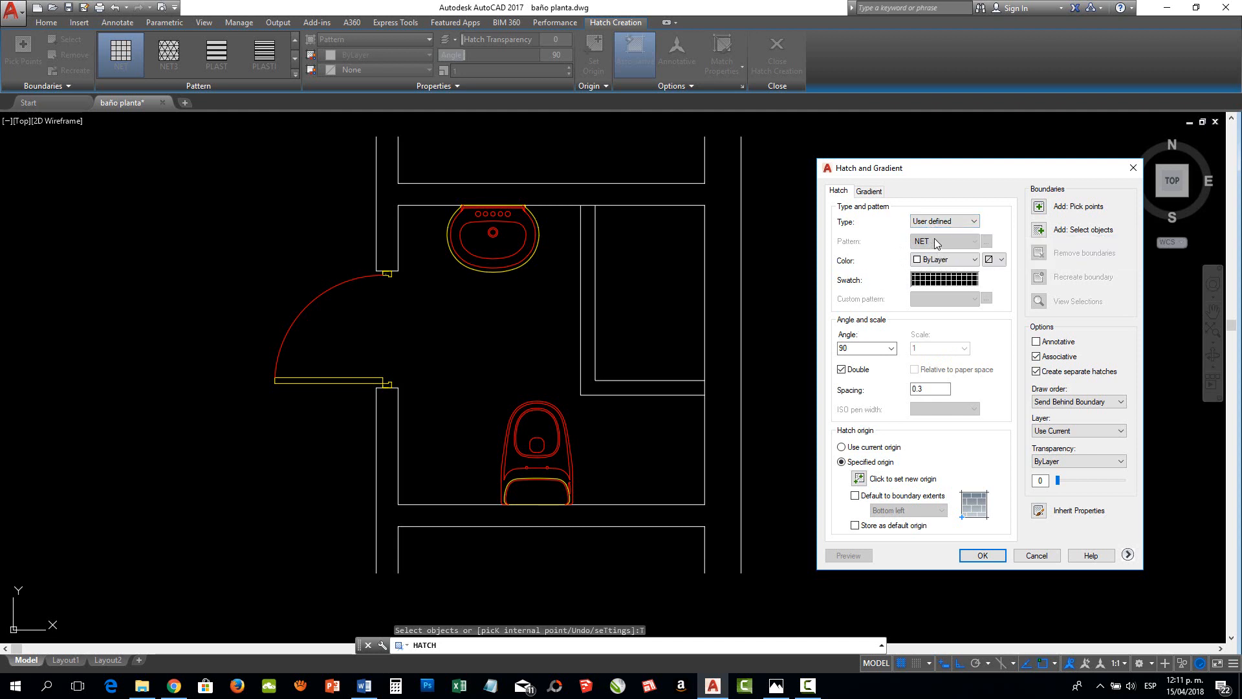
pyautogui.click(841, 371)
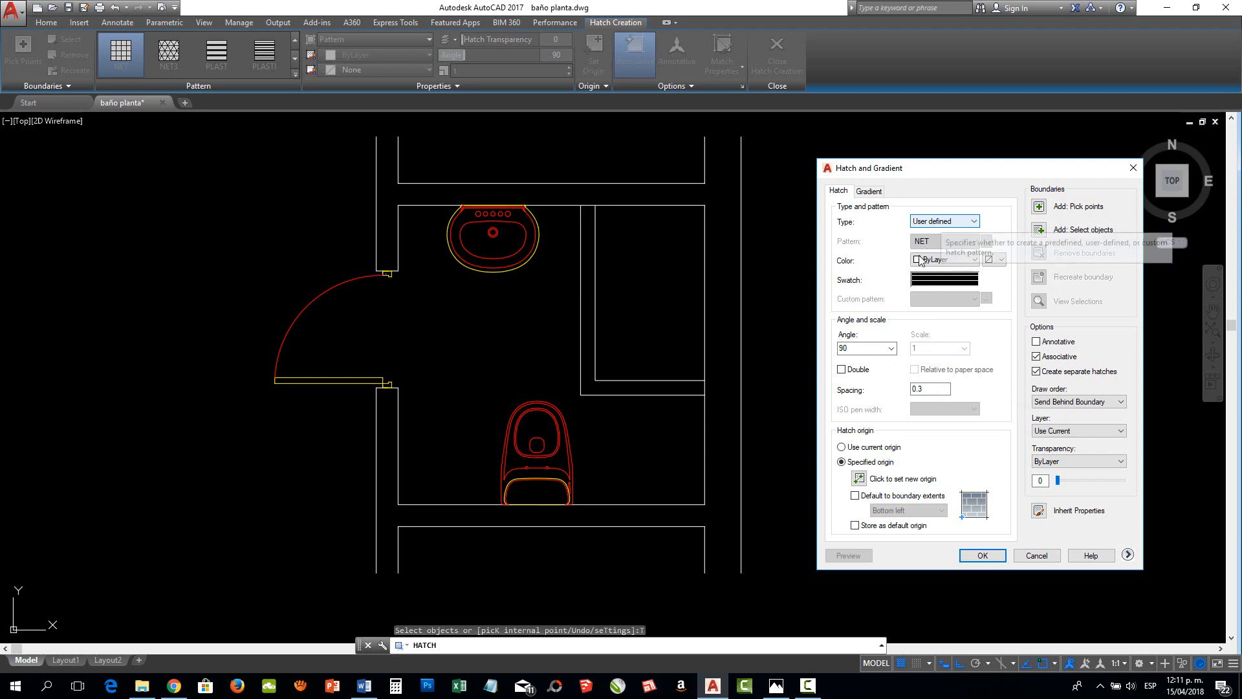
pyautogui.click(975, 260)
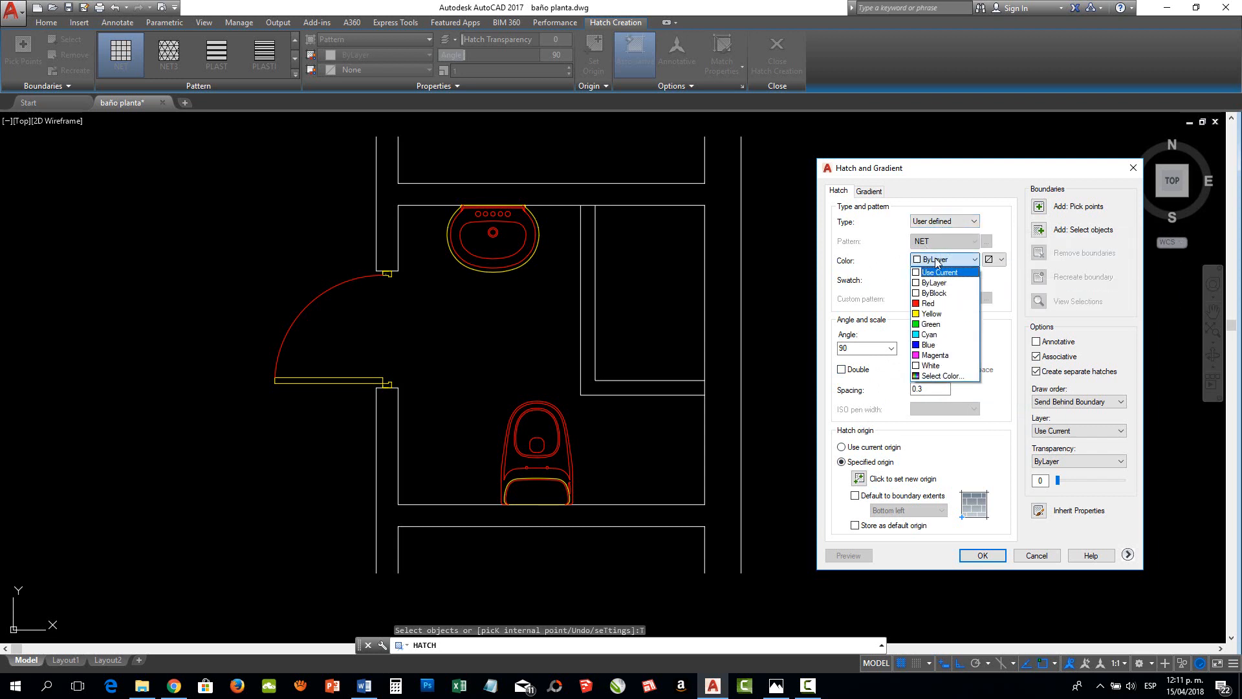
pyautogui.click(929, 304)
# Set the user-defined hatch to angle 0 with Double lines and 0.3 spacing, leaving the command without picking an area
pyautogui.click(856, 348)
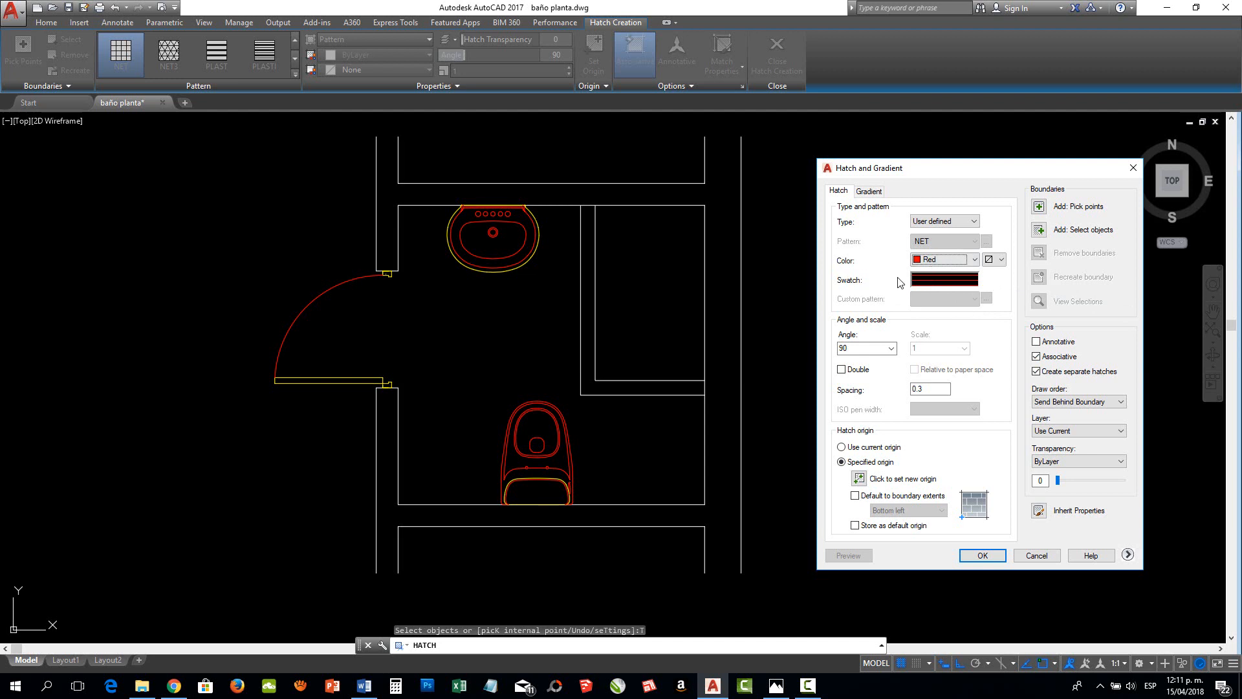
pyautogui.click(891, 349)
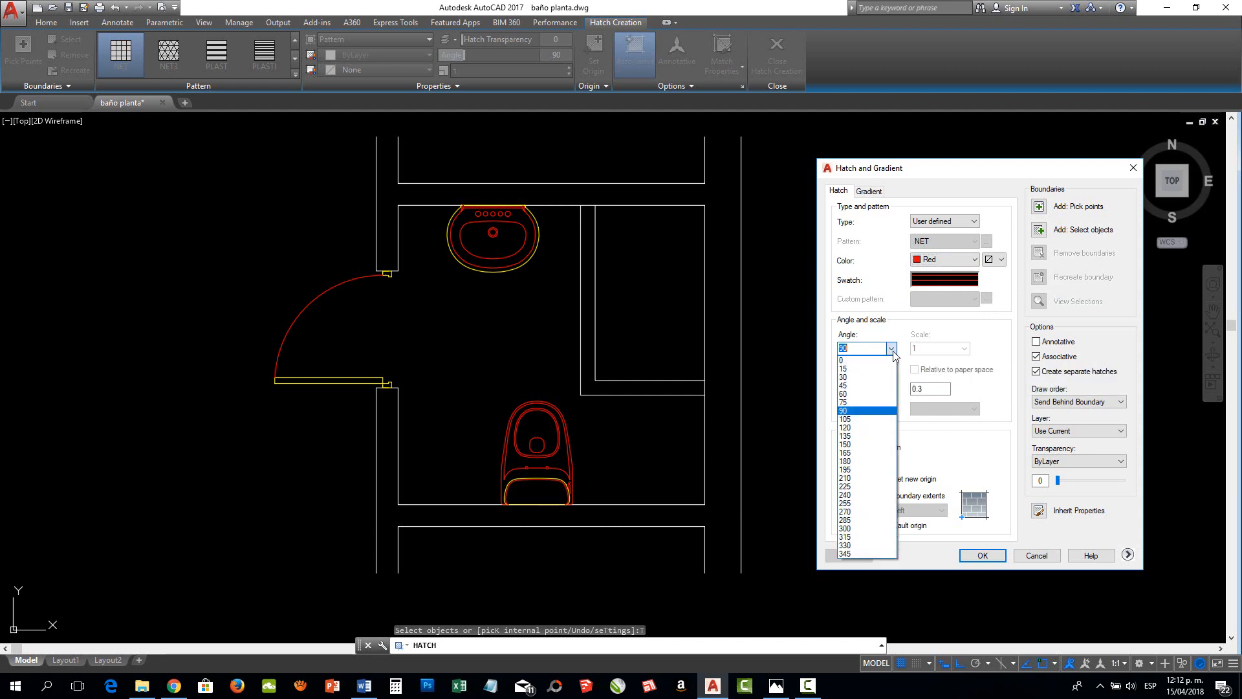
pyautogui.click(892, 350)
pyautogui.click(891, 349)
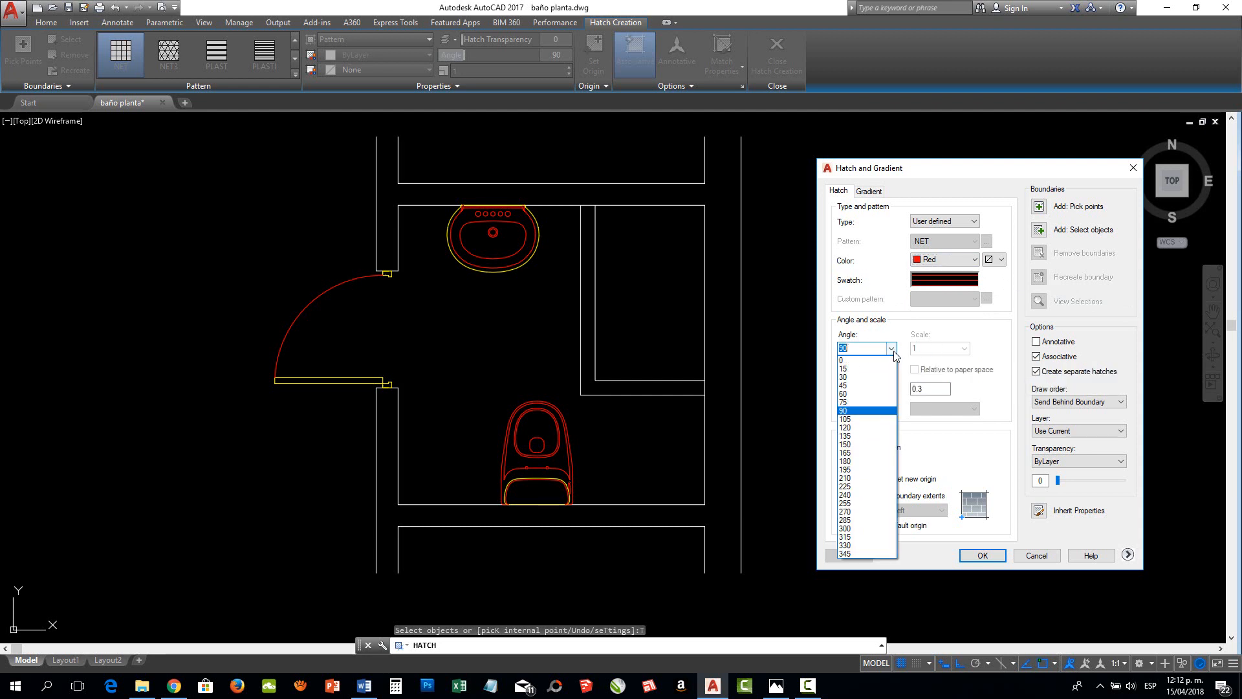
pyautogui.click(860, 360)
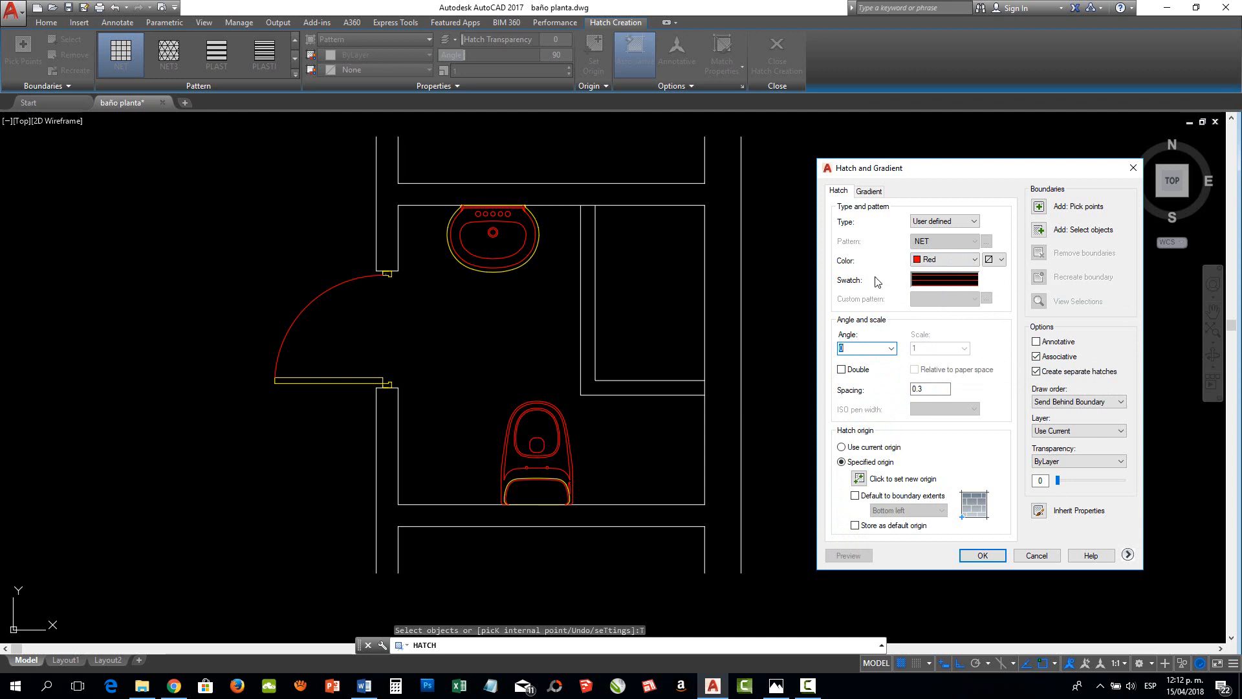
pyautogui.click(843, 370)
pyautogui.doubleClick(929, 390)
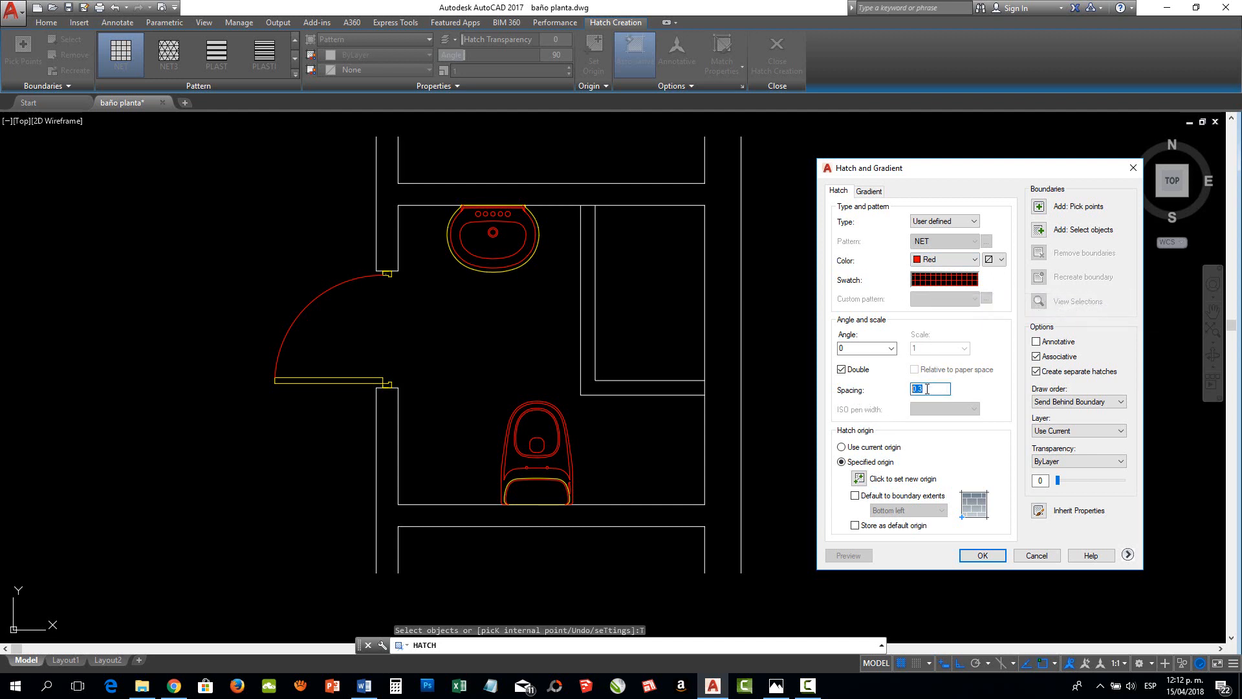
pyautogui.moveTo(928, 389); pyautogui.dragTo(890, 388)
pyautogui.write('.3')
pyautogui.click(1039, 207)
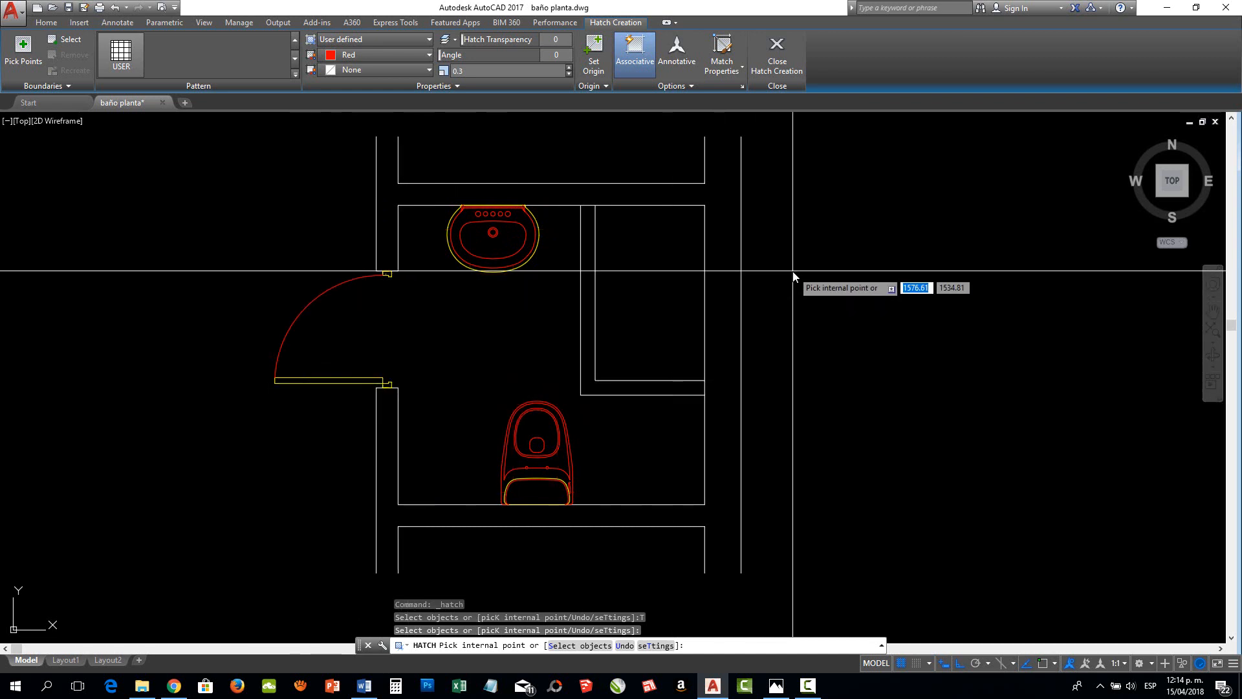
pyautogui.press('Return')
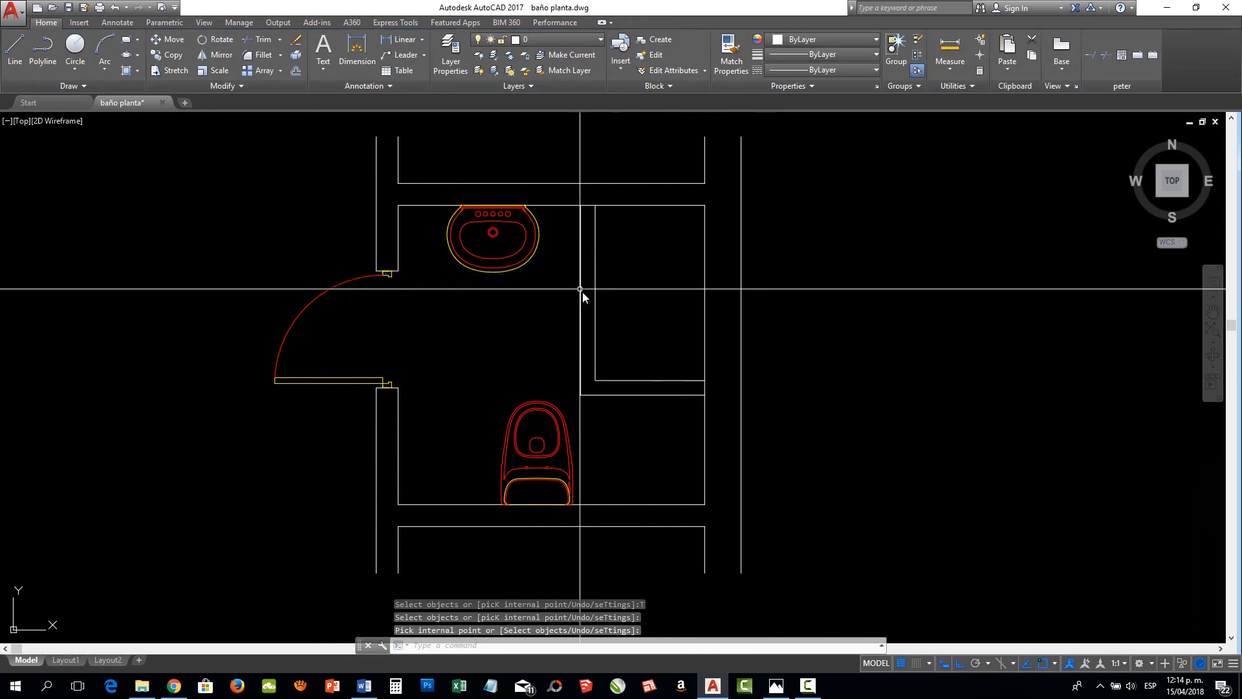
# Draw a vertical line across the door opening between the upper and lower wall jambs to close the bathroom boundary
pyautogui.click(15, 48)
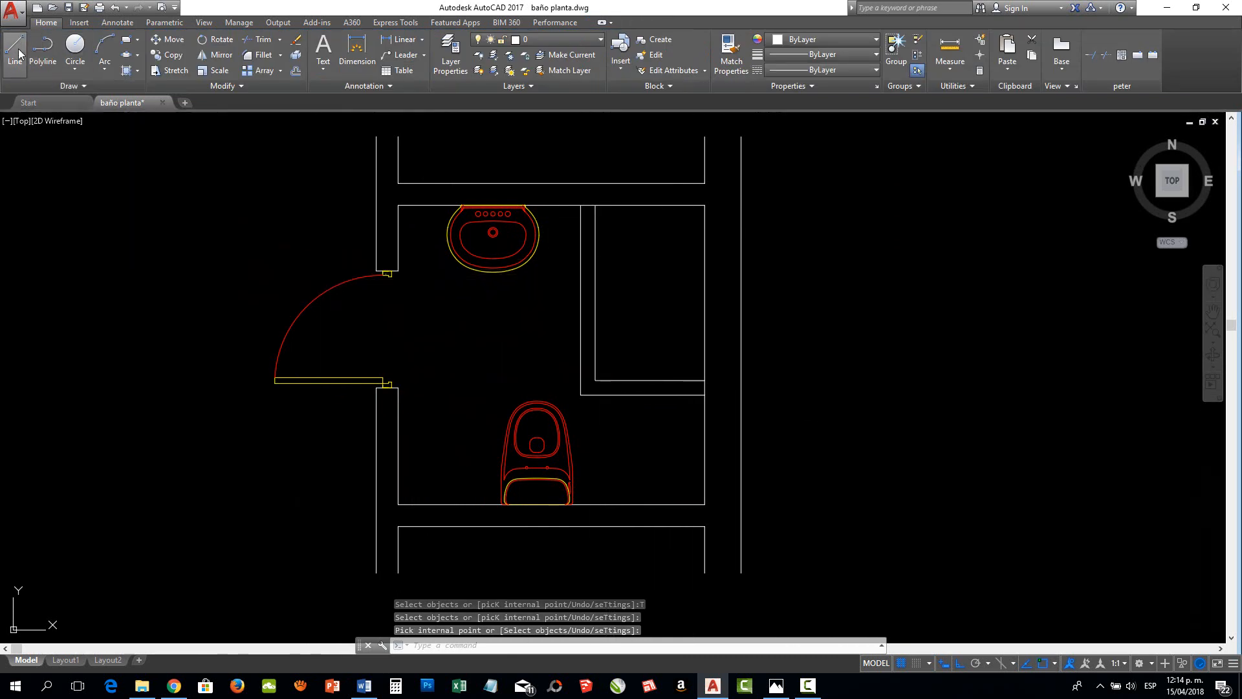
pyautogui.scroll(5, 387, 271)
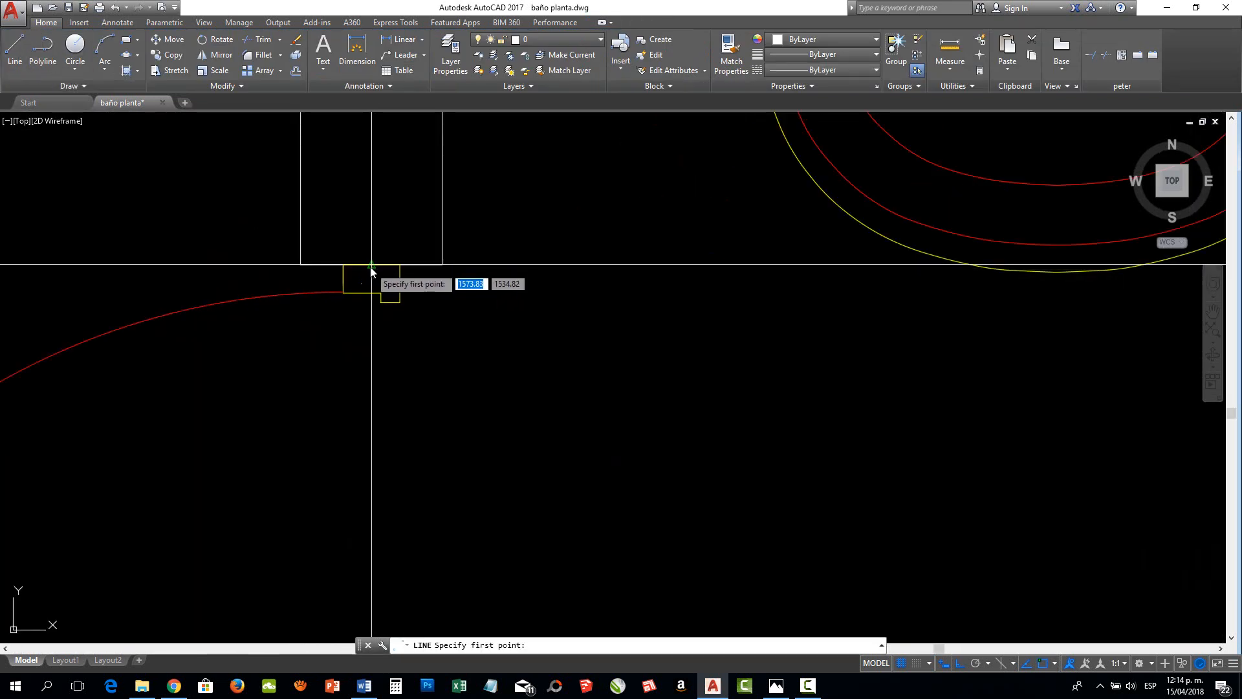
pyautogui.click(370, 265)
pyautogui.scroll(-5, 372, 268)
pyautogui.scroll(5, 408, 304)
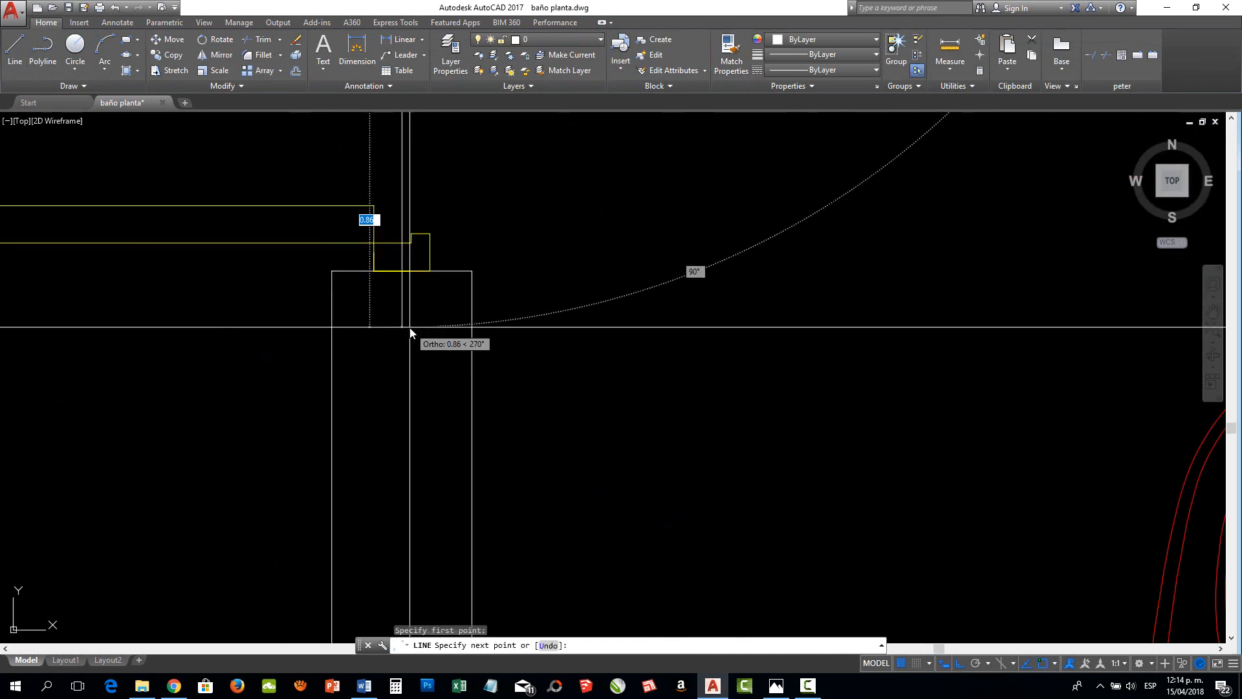
pyautogui.click(399, 272)
pyautogui.scroll(-5, 432, 385)
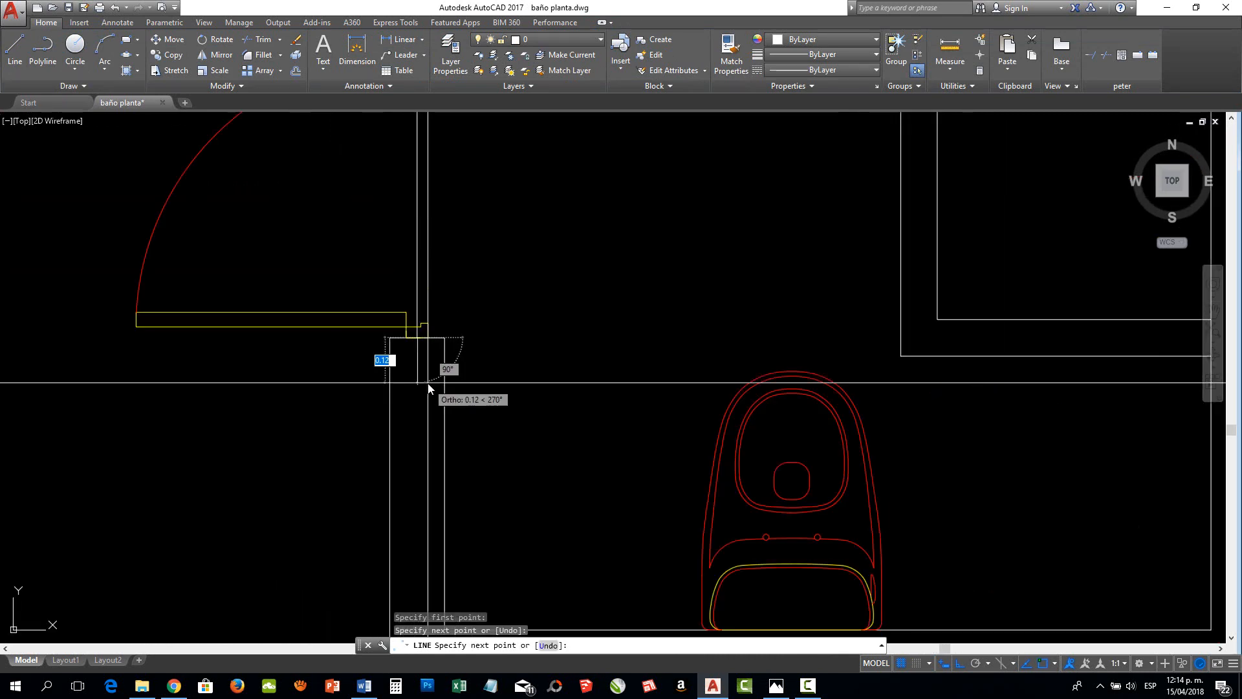
pyautogui.press('Return')
pyautogui.scroll(-4, 433, 390)
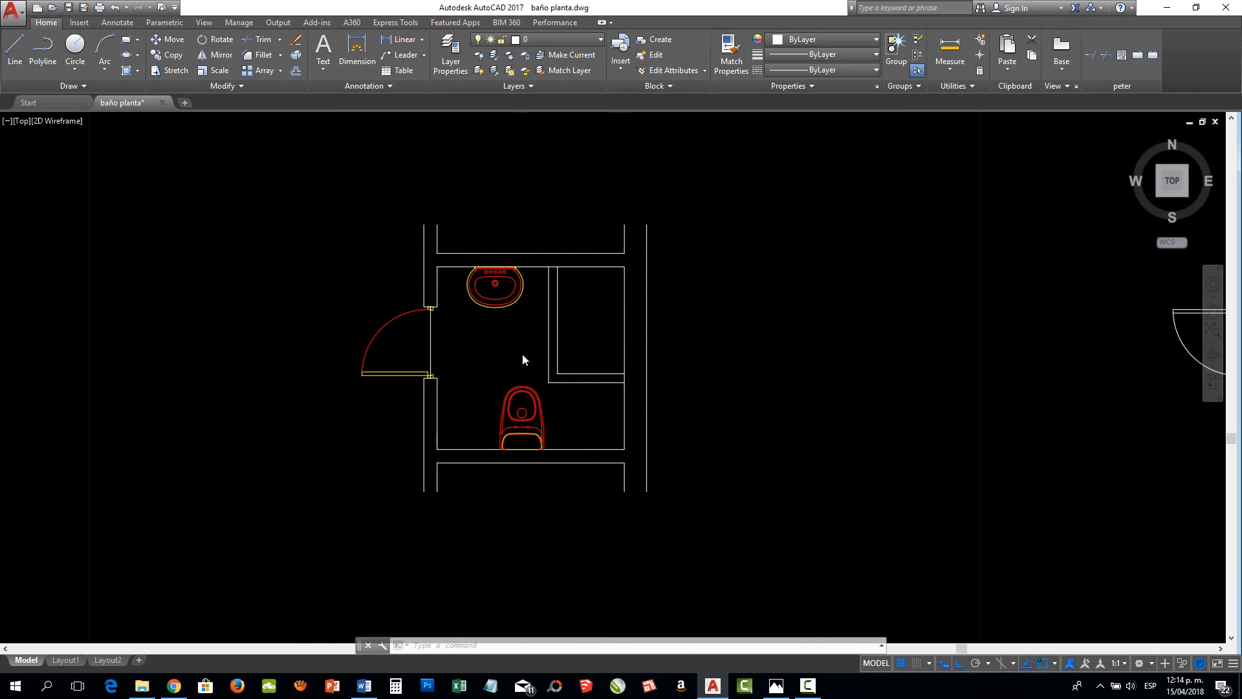
pyautogui.scroll(3, 521, 354)
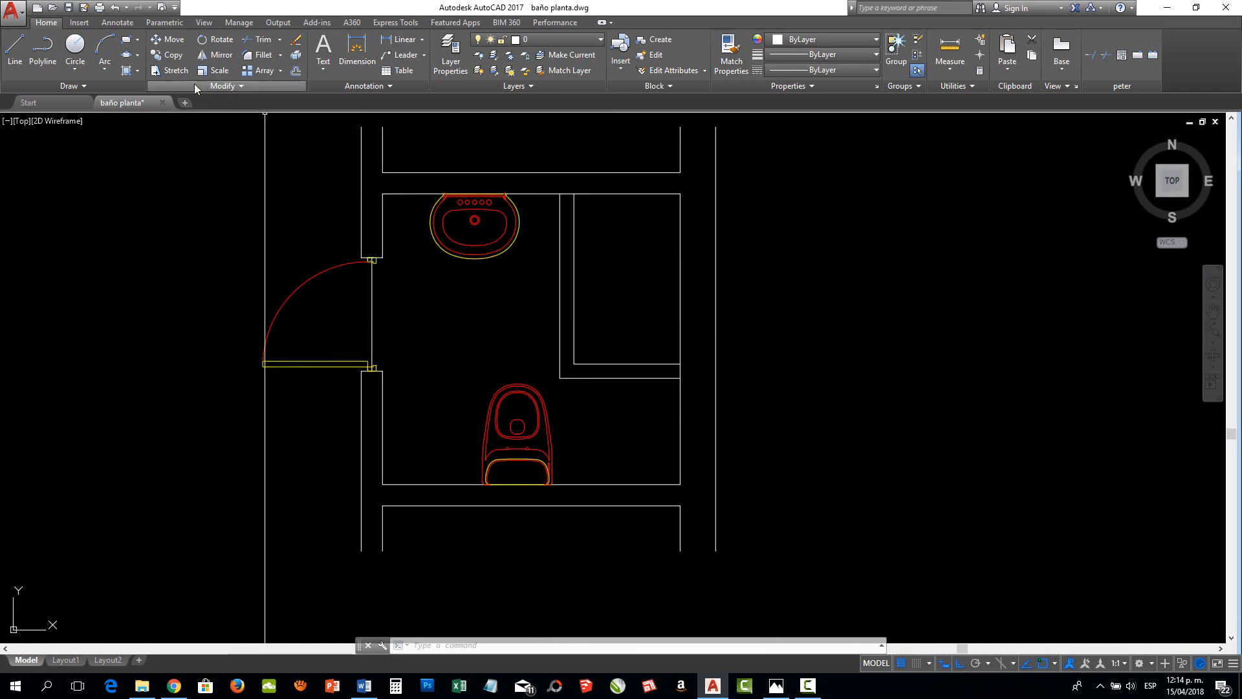
pyautogui.click(126, 70)
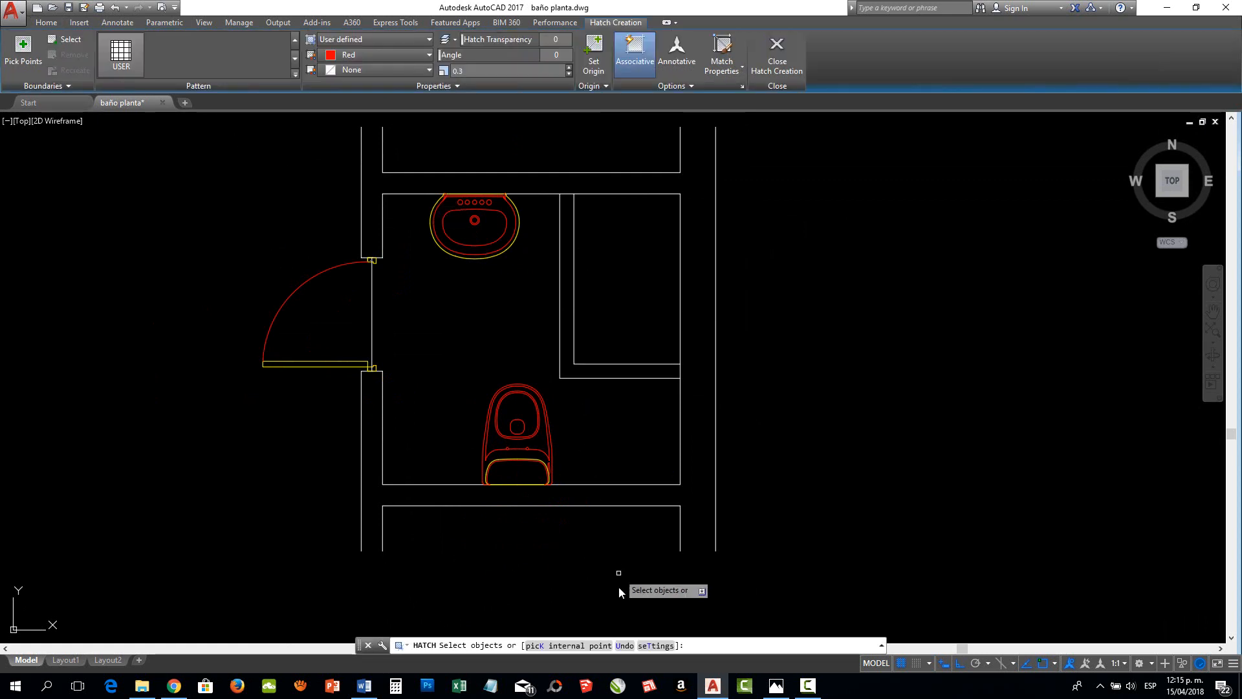
pyautogui.write('T')
pyautogui.press('Return')
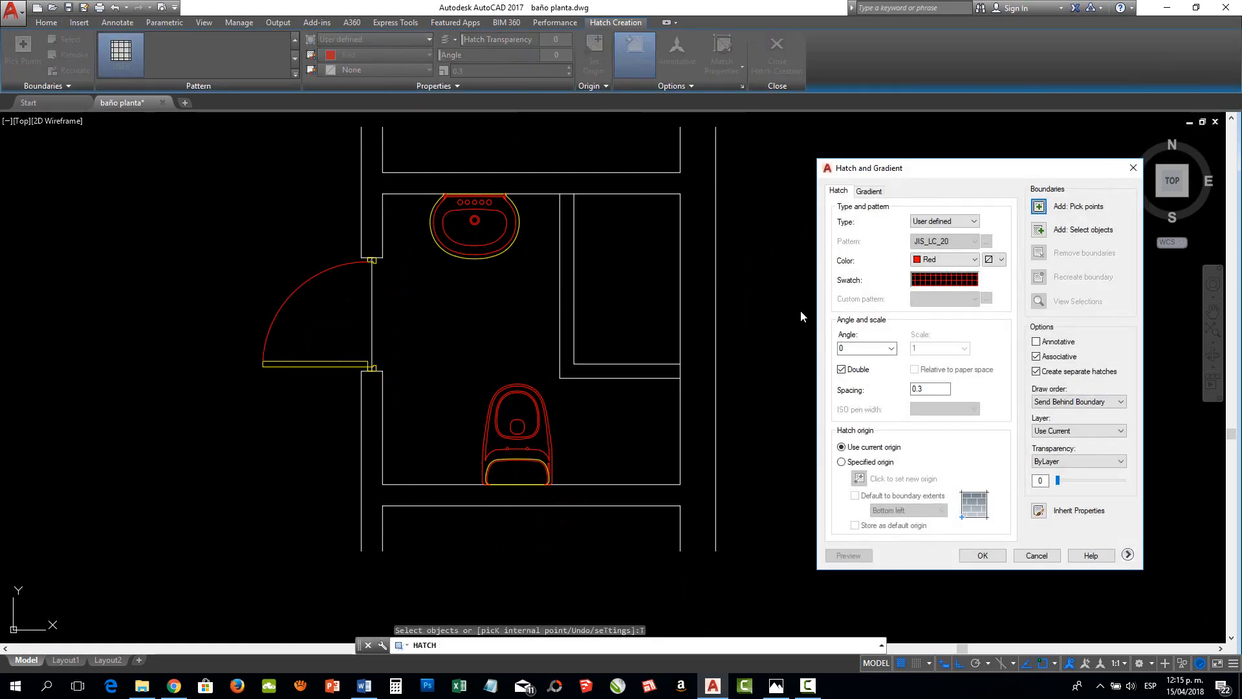
pyautogui.click(1039, 206)
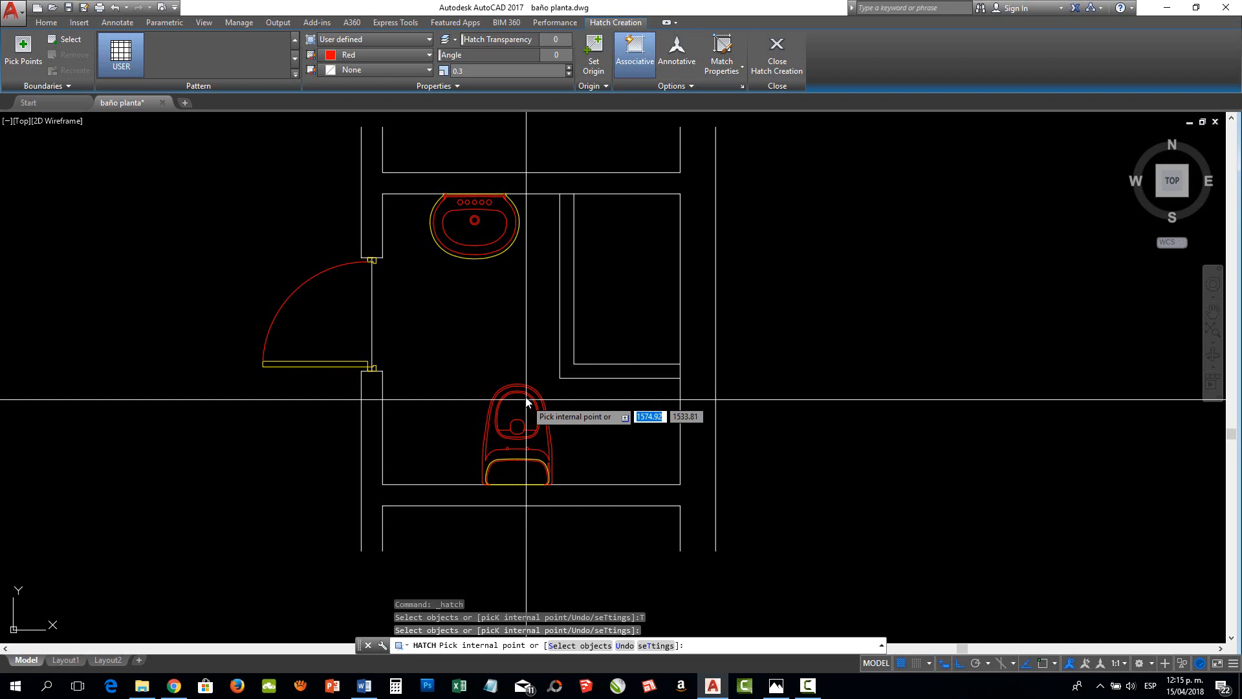
pyautogui.rightClick(496, 299)
pyautogui.click(526, 308)
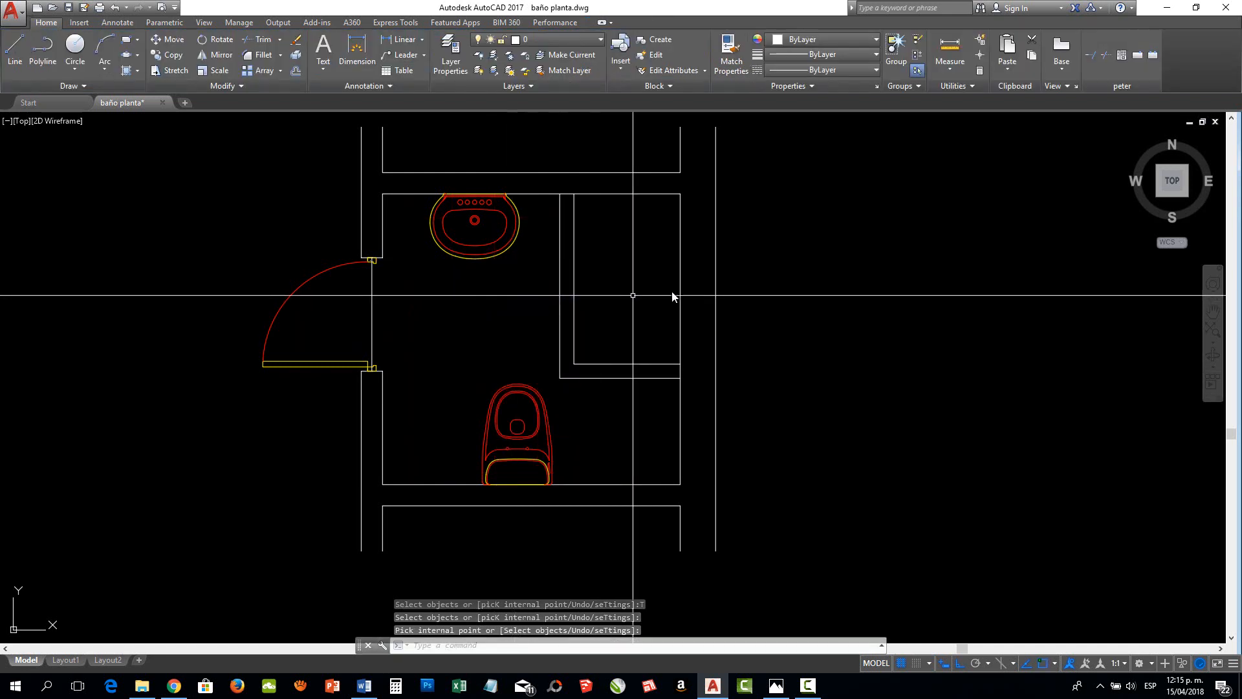
pyautogui.click(127, 71)
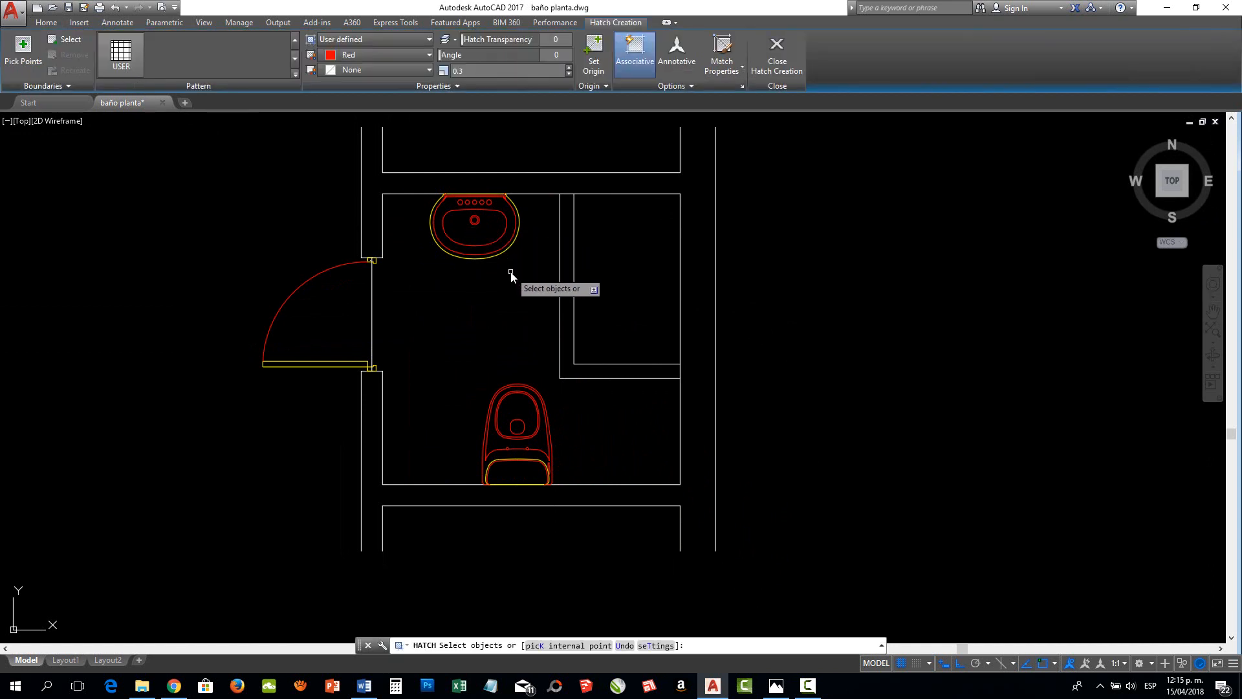
pyautogui.press('Escape')
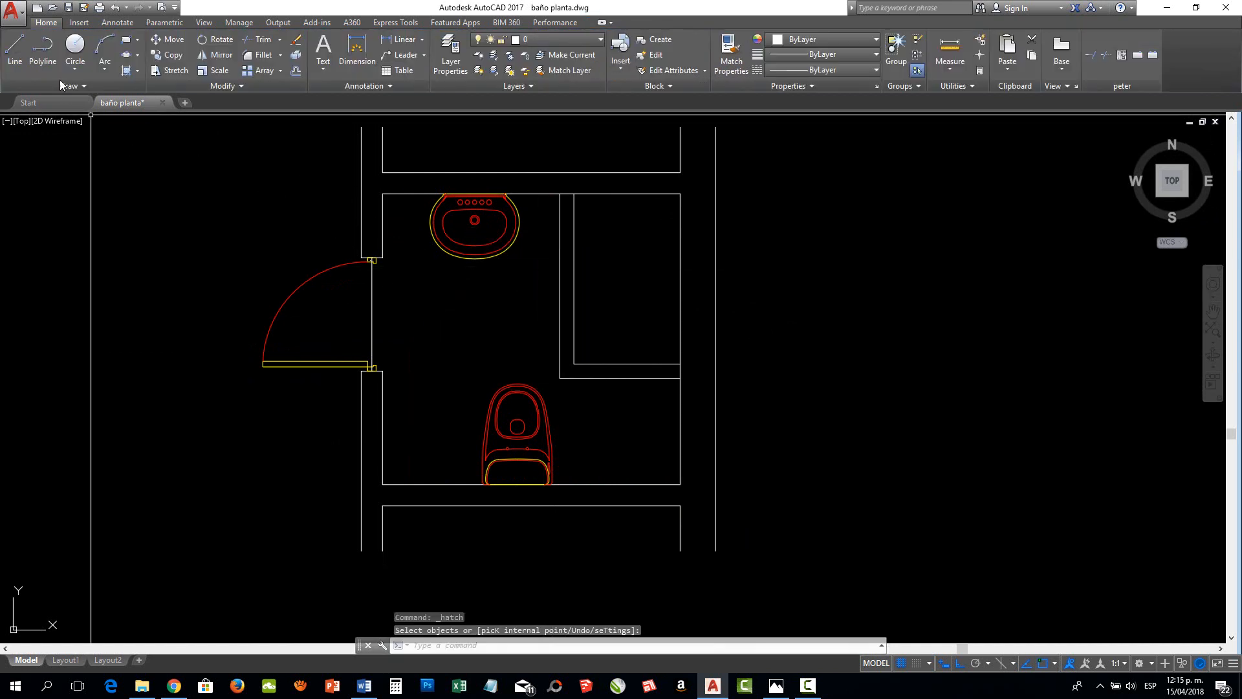
# Start a new hatch, expand its additional settings, try the Ignore and Normal island display styles, and choose Outer
pyautogui.click(127, 71)
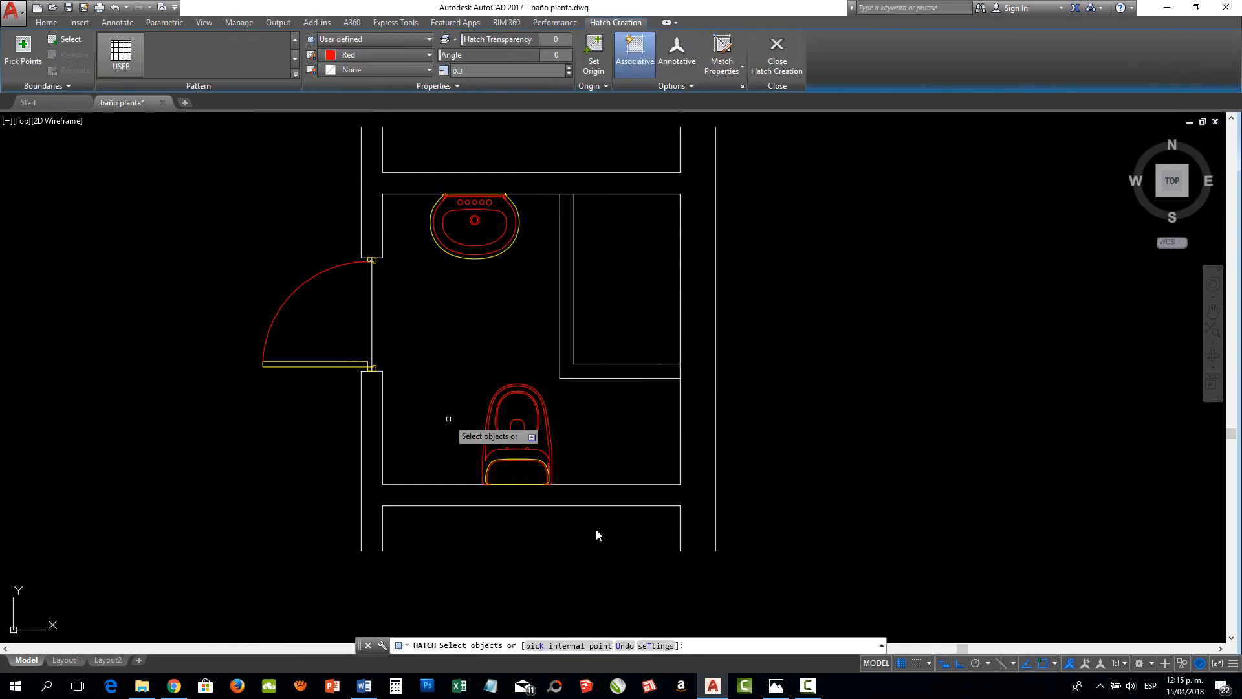
pyautogui.click(649, 646)
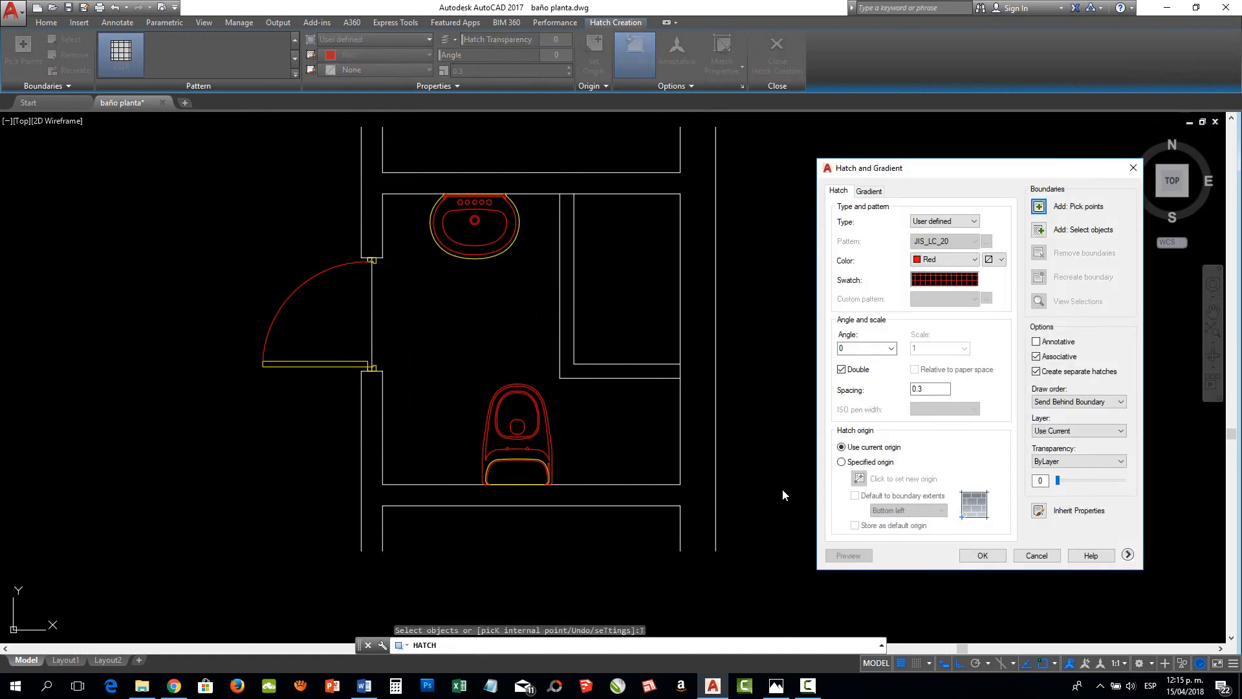
pyautogui.click(1127, 555)
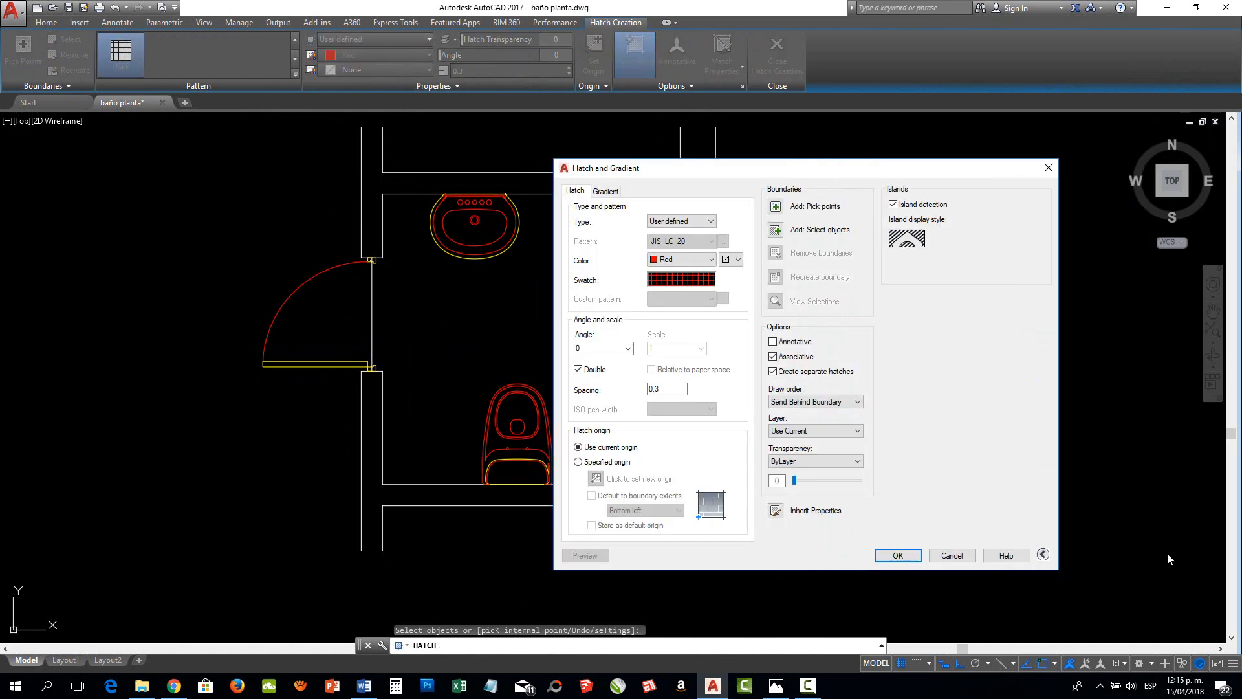
pyautogui.click(1040, 556)
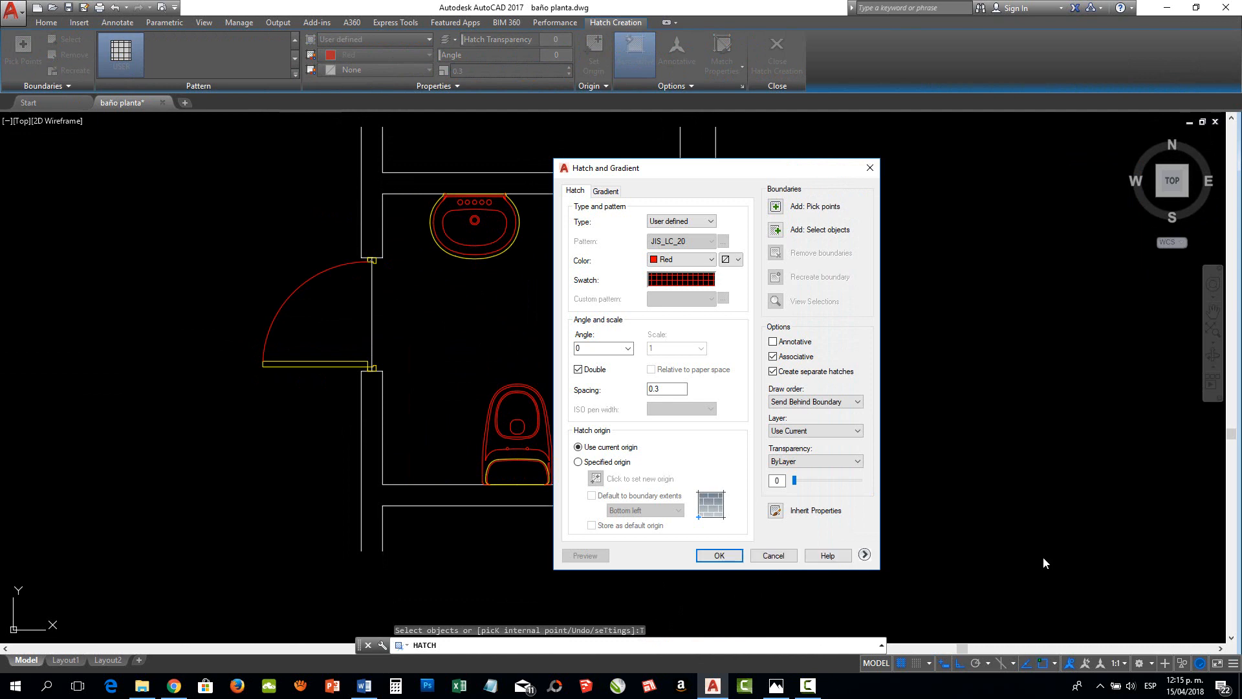
pyautogui.click(865, 555)
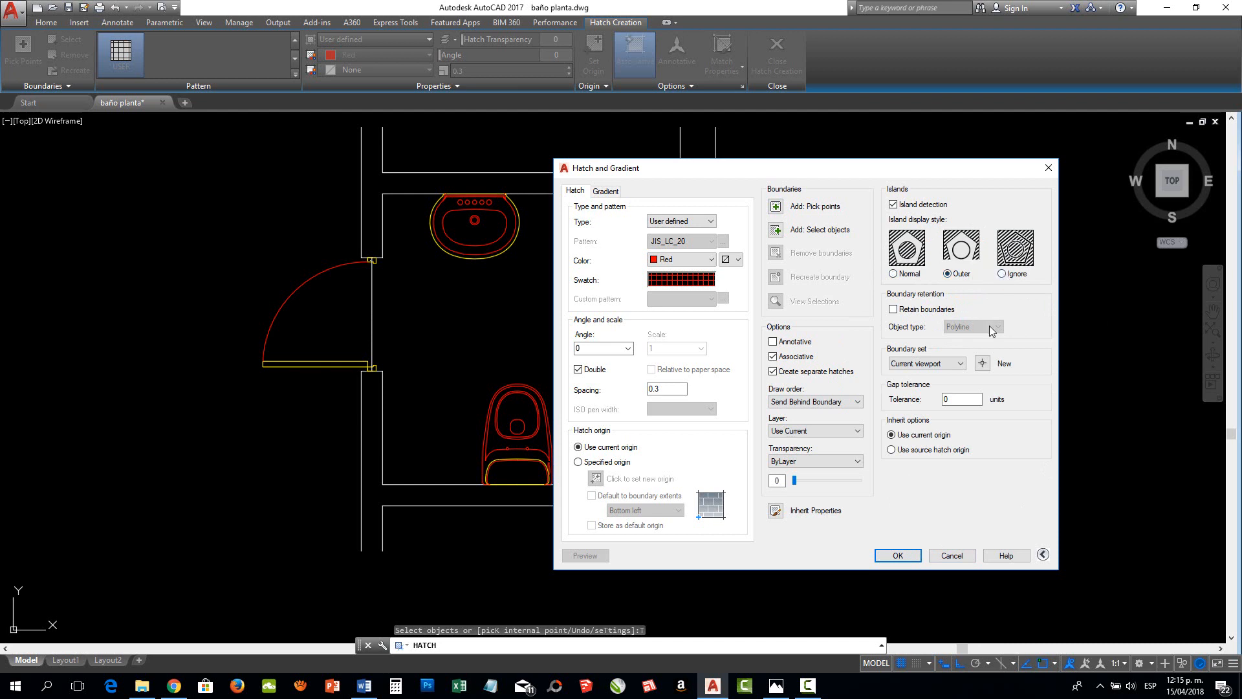
pyautogui.click(1010, 273)
pyautogui.click(893, 274)
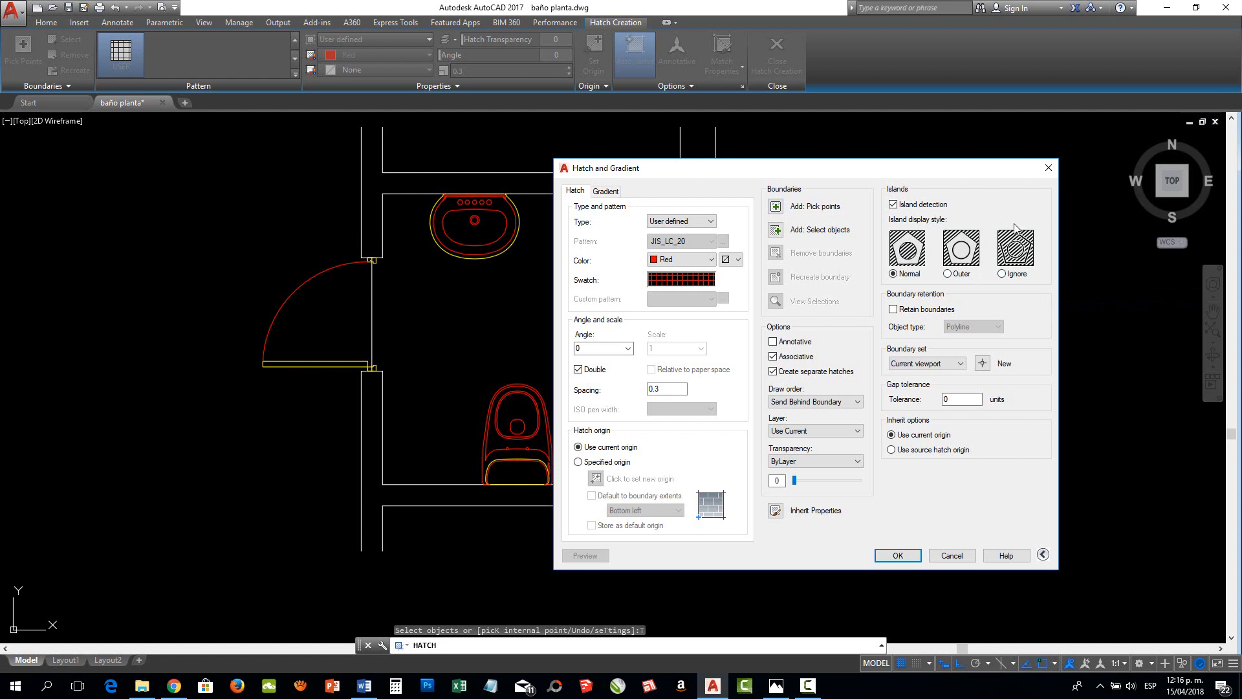
pyautogui.click(947, 274)
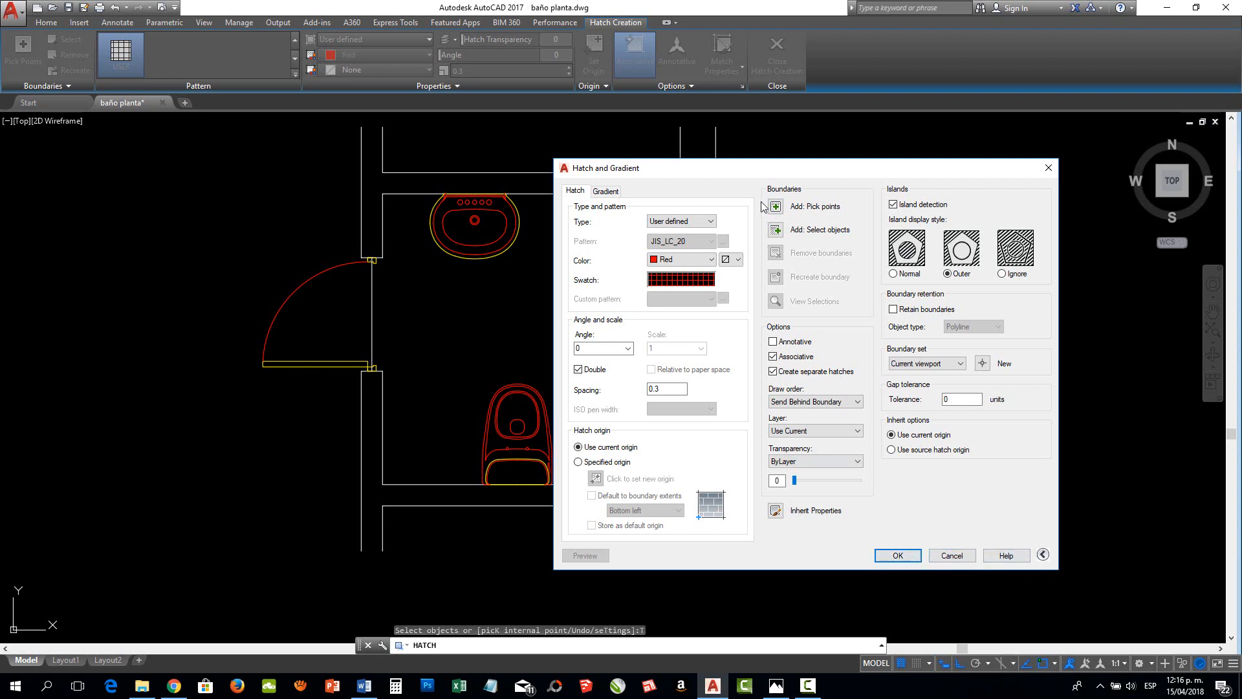
# Hatch the bathroom floor around the washbasin and toilet with the red user-defined double grid at 0.3 spacing
pyautogui.moveTo(785, 169); pyautogui.dragTo(941, 162)
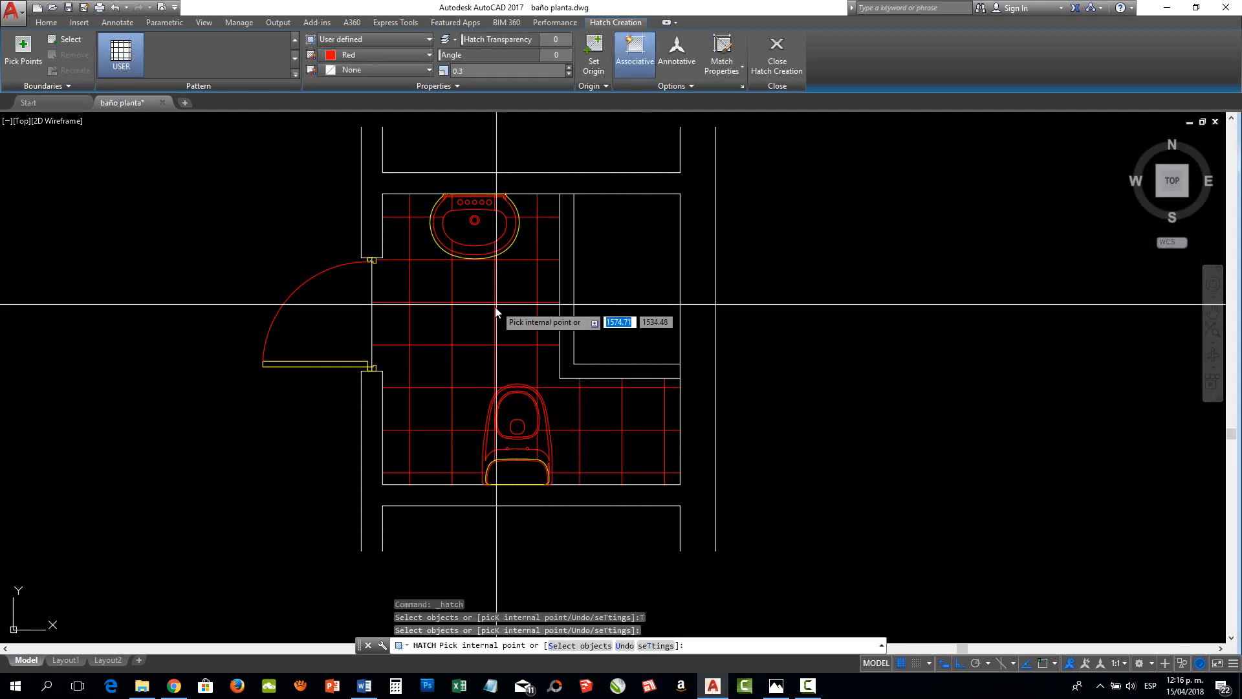
pyautogui.click(493, 311)
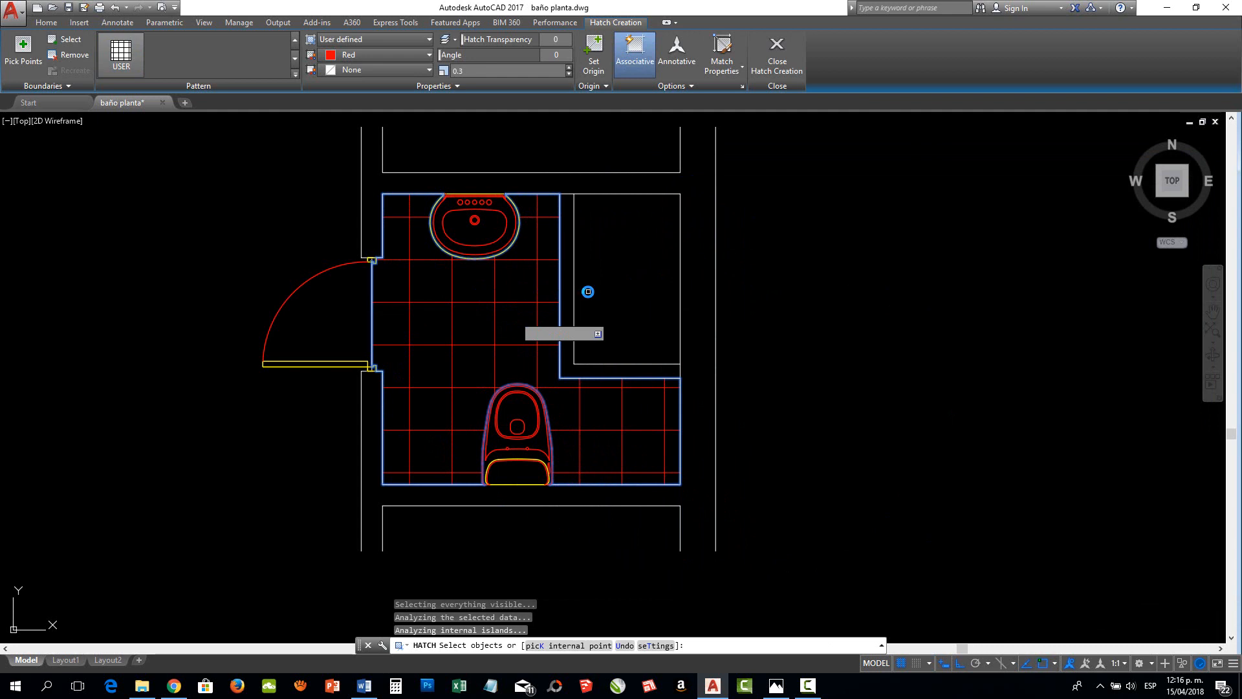
pyautogui.press('Return')
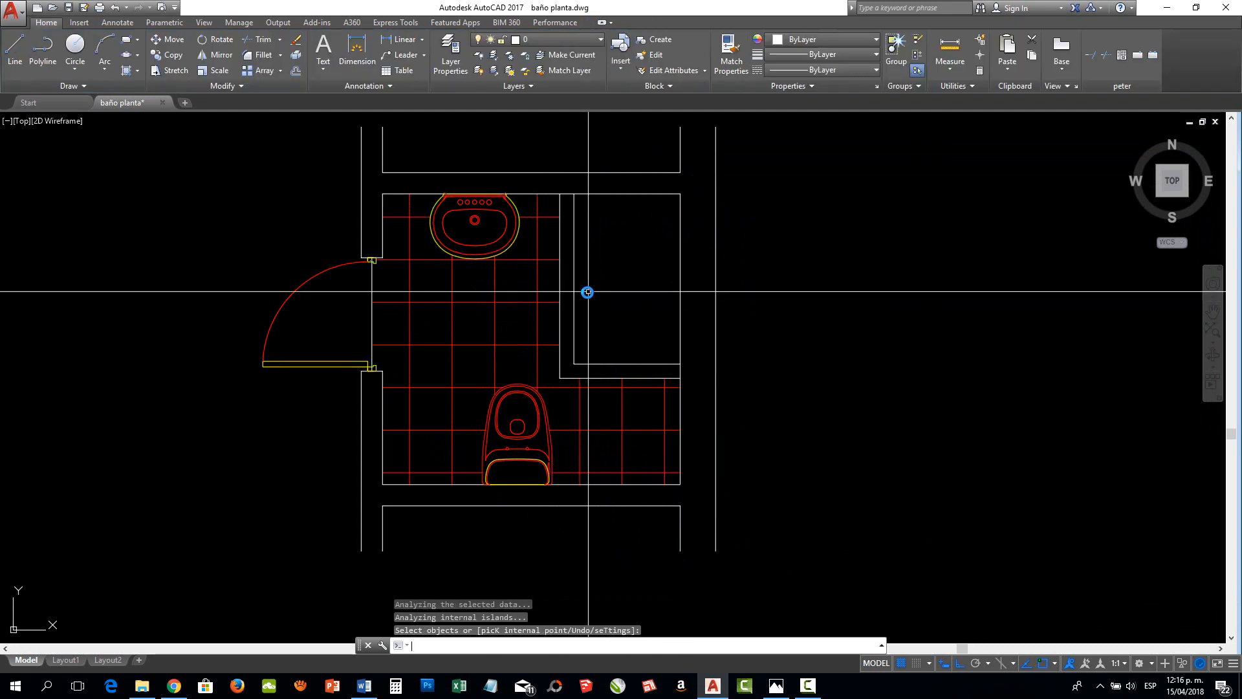
# Edit the floor hatch, set its angle to 45 and preview the diagonal grid
pyautogui.rightClick(587, 291)
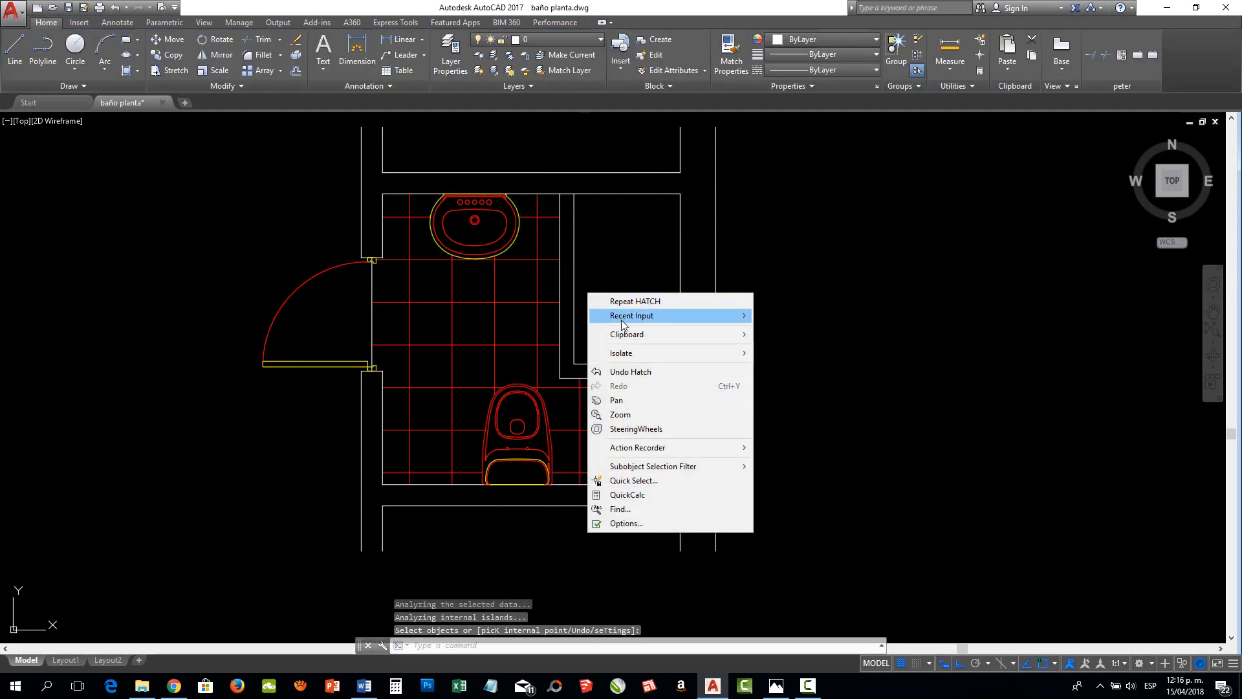
pyautogui.click(542, 272)
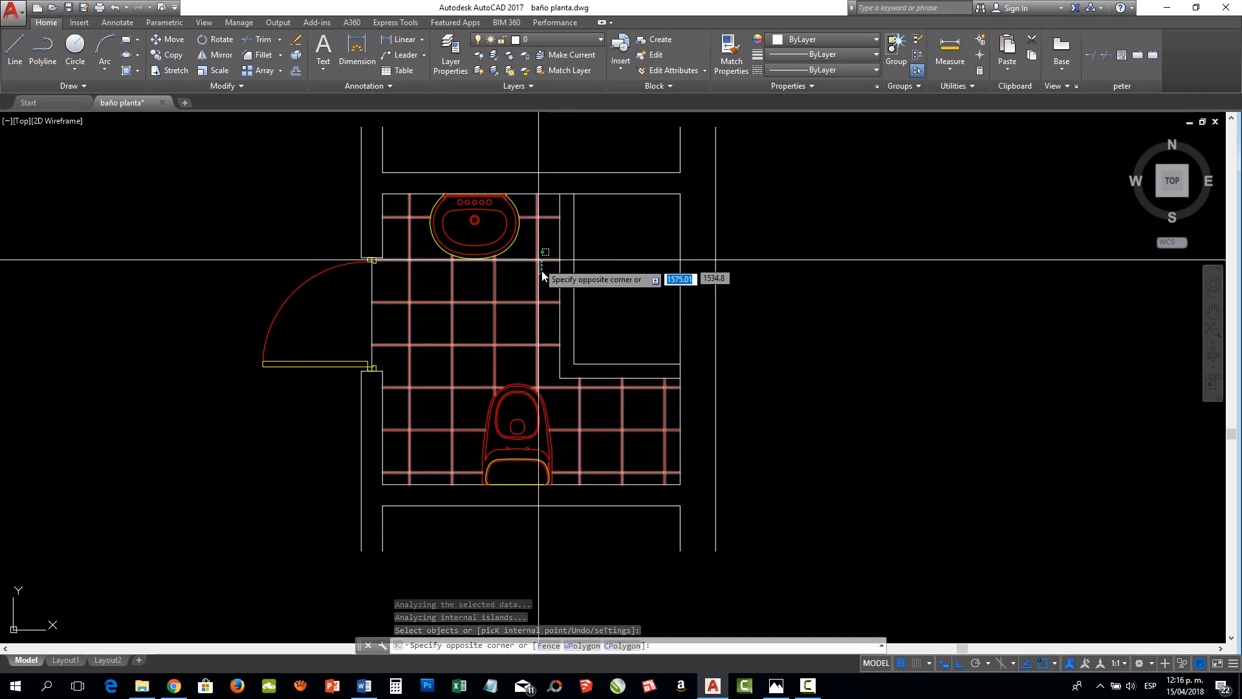
pyautogui.press('Escape')
pyautogui.click(540, 273)
pyautogui.click(536, 260)
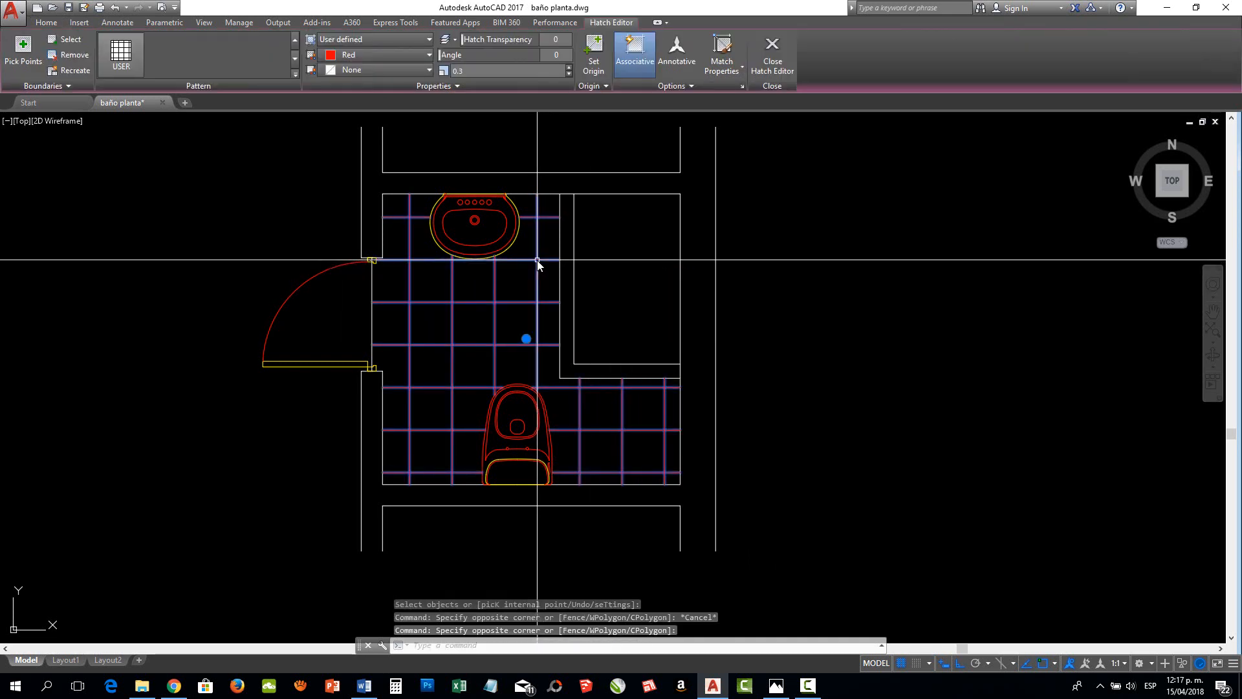
pyautogui.rightClick(537, 260)
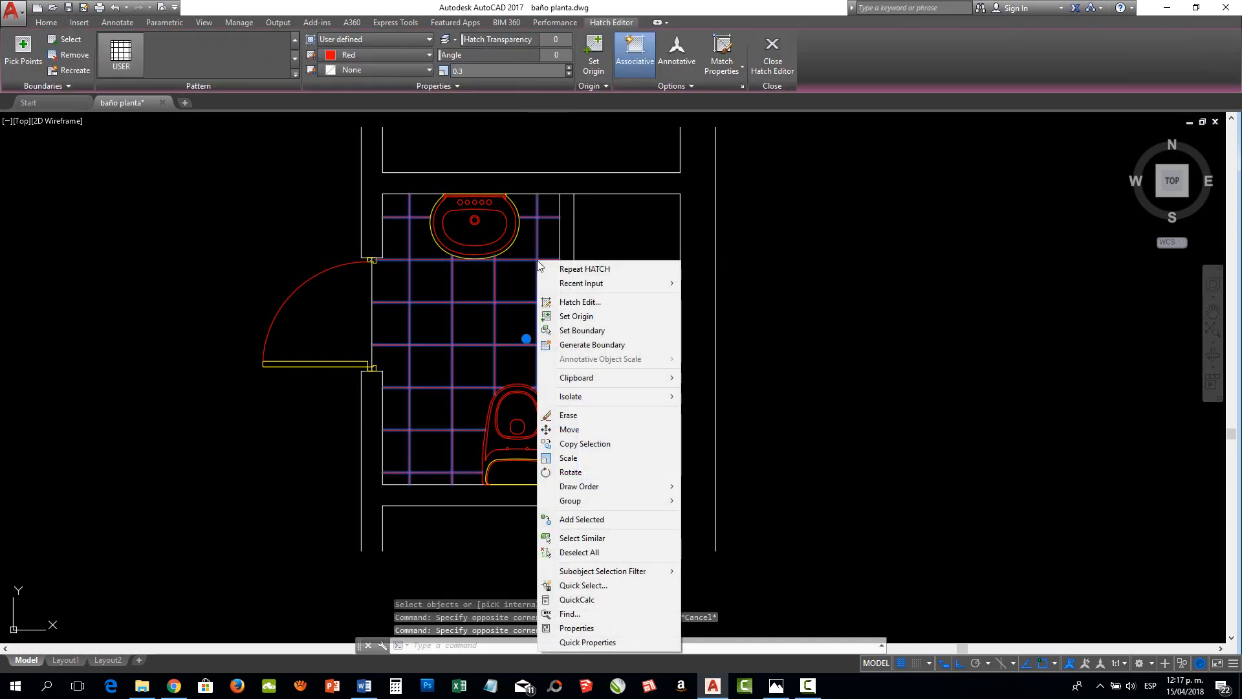
pyautogui.click(577, 303)
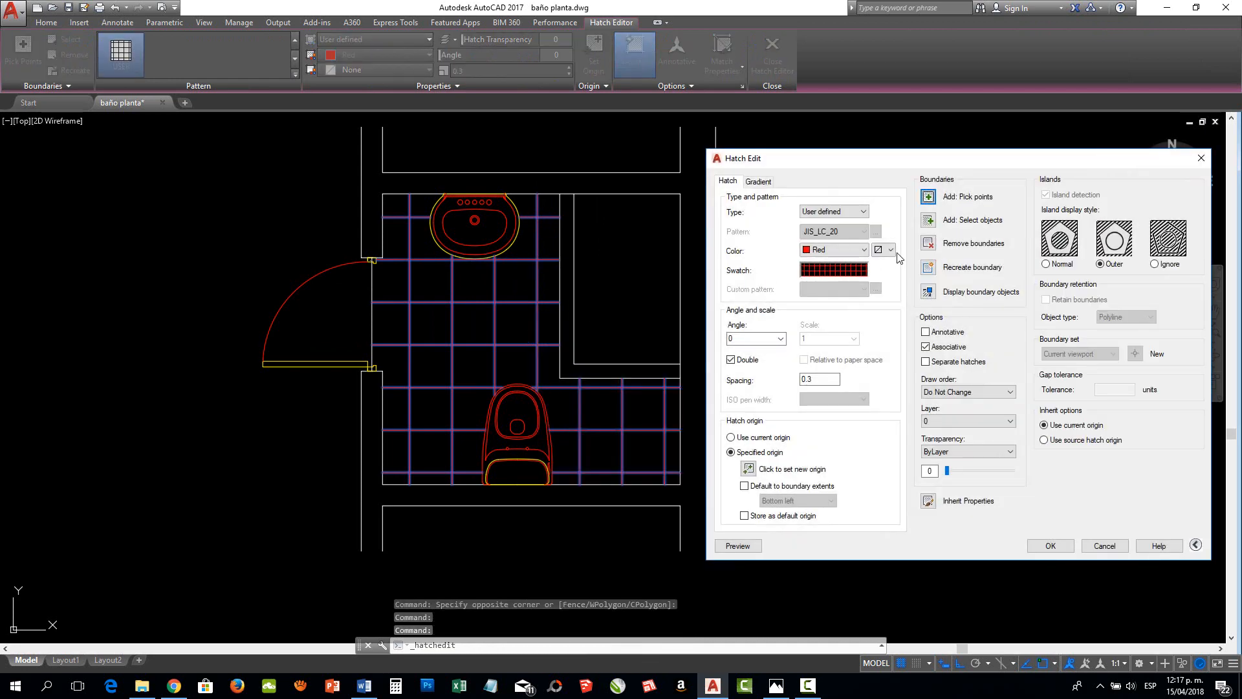
pyautogui.click(781, 338)
pyautogui.click(747, 381)
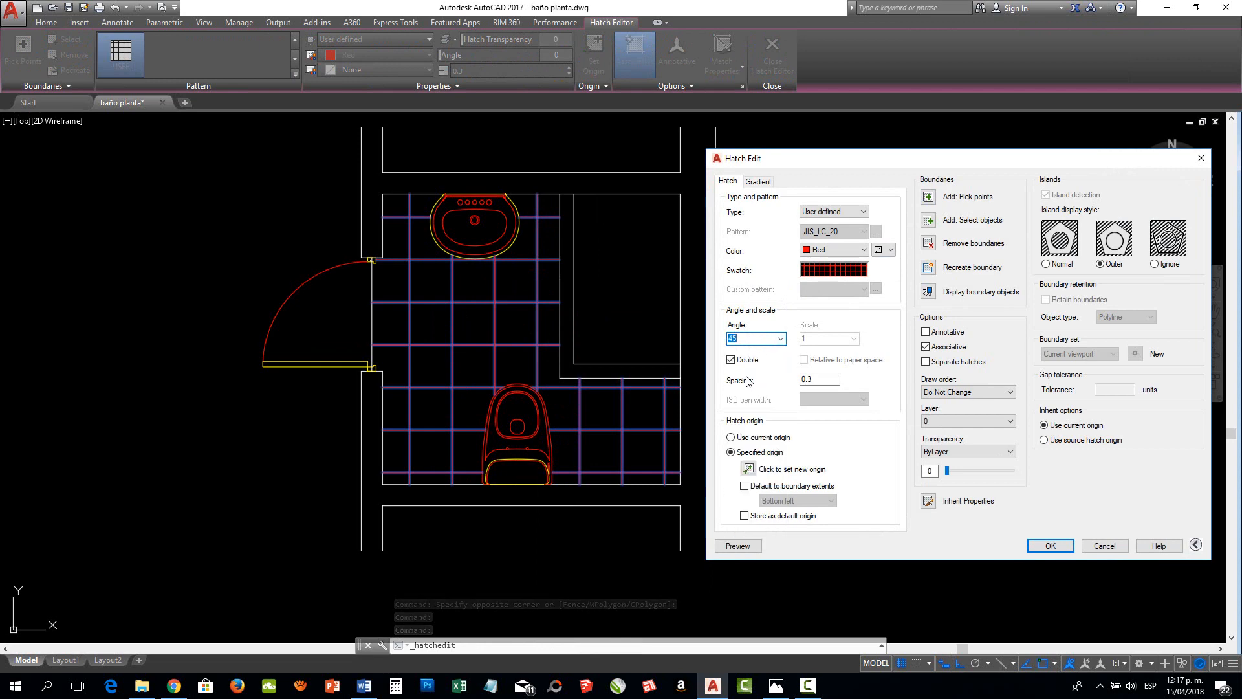
pyautogui.click(737, 545)
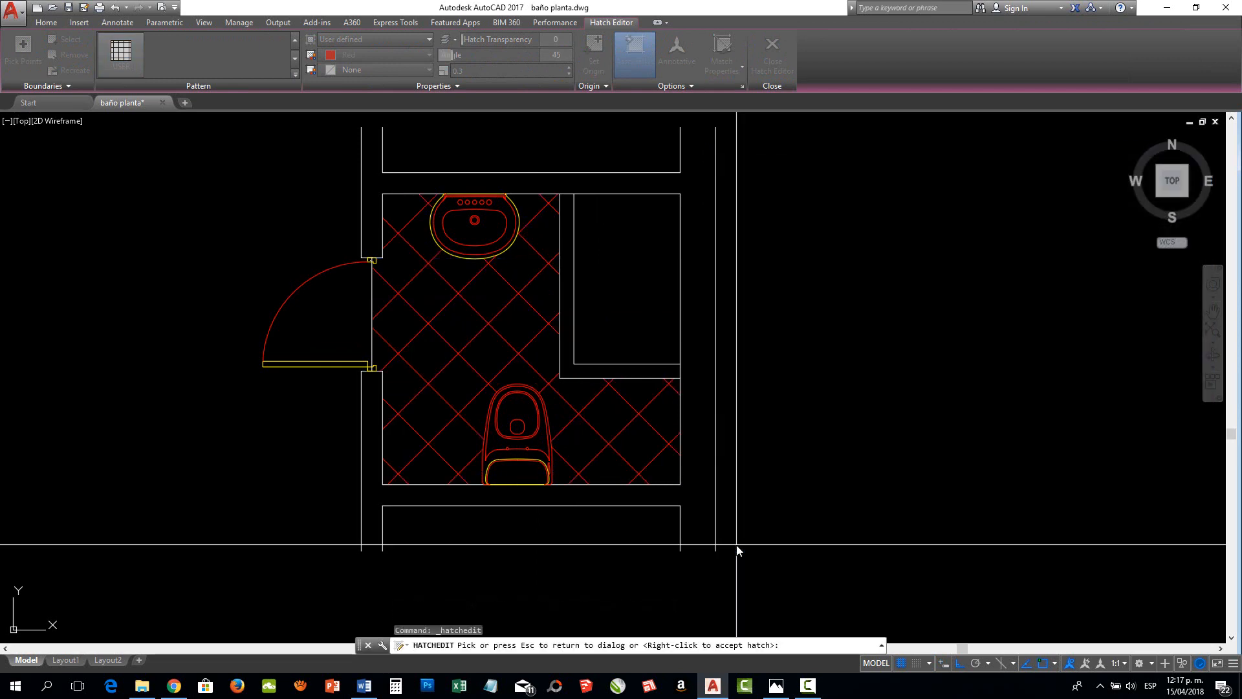
pyautogui.press('Escape')
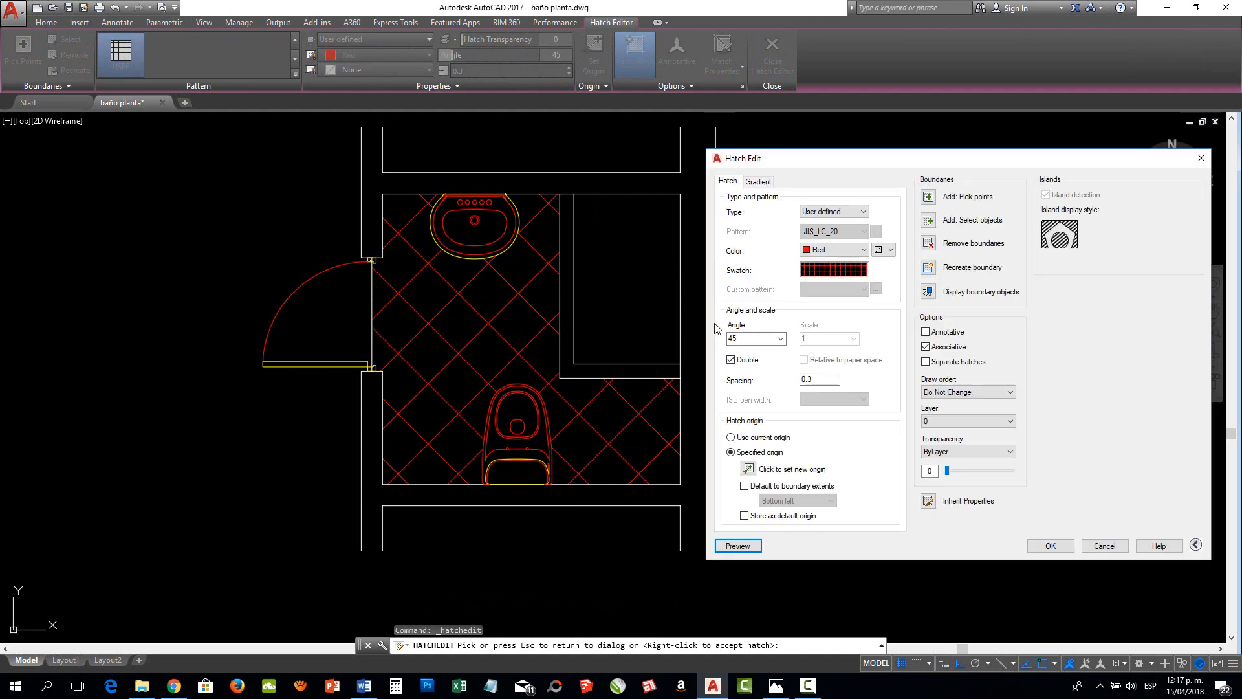
# Set the floor hatch's angle back to 0 and apply the edit
pyautogui.click(781, 338)
pyautogui.click(762, 352)
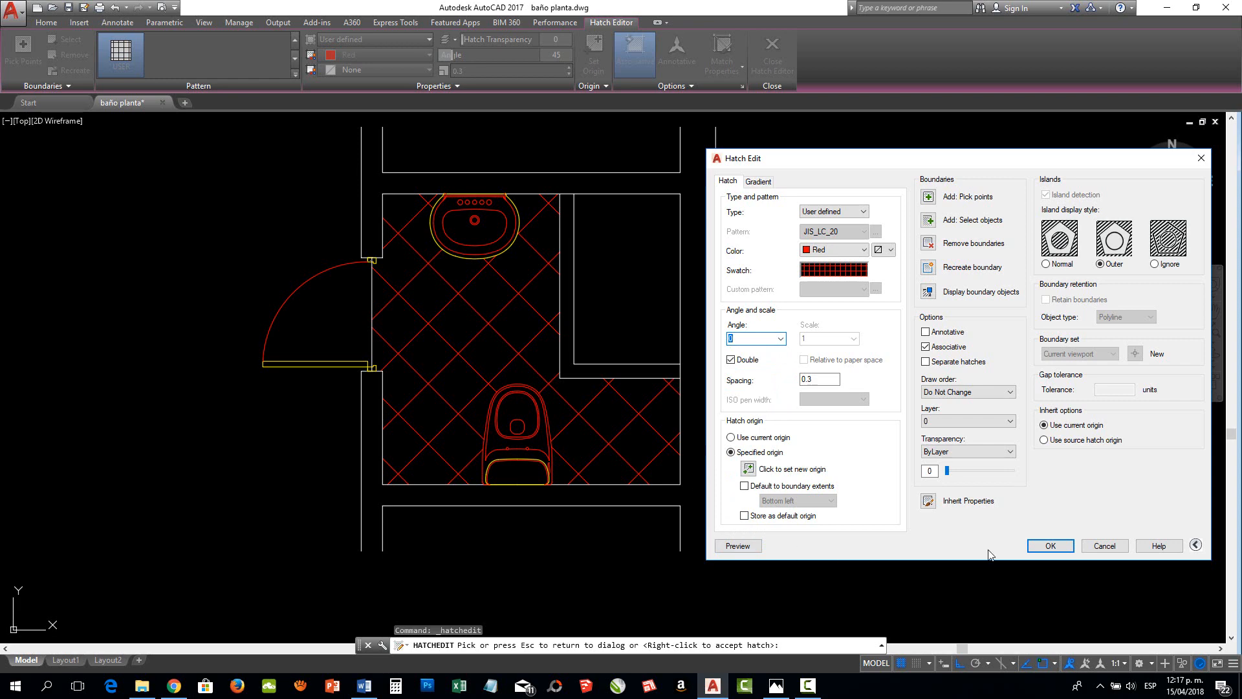
pyautogui.click(1055, 549)
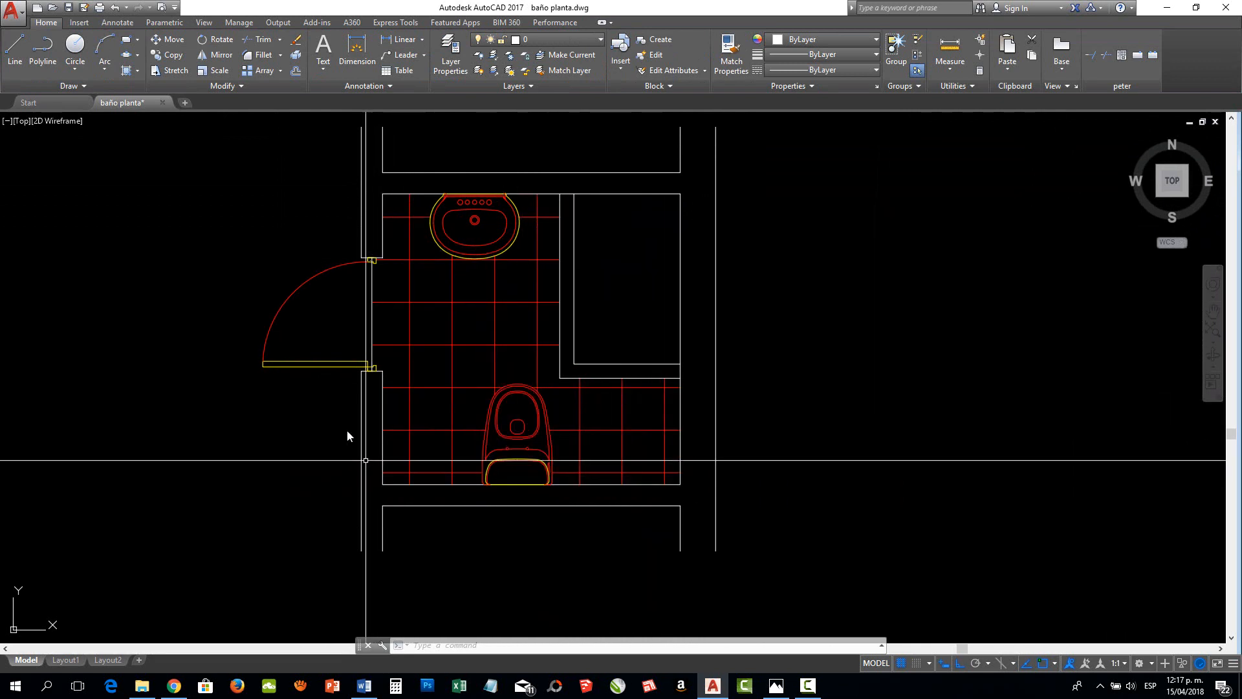
# Edit the floor hatch to use a specified origin at the room's lower-left inner corner, preview it and apply the change
pyautogui.click(495, 304)
pyautogui.rightClick(494, 304)
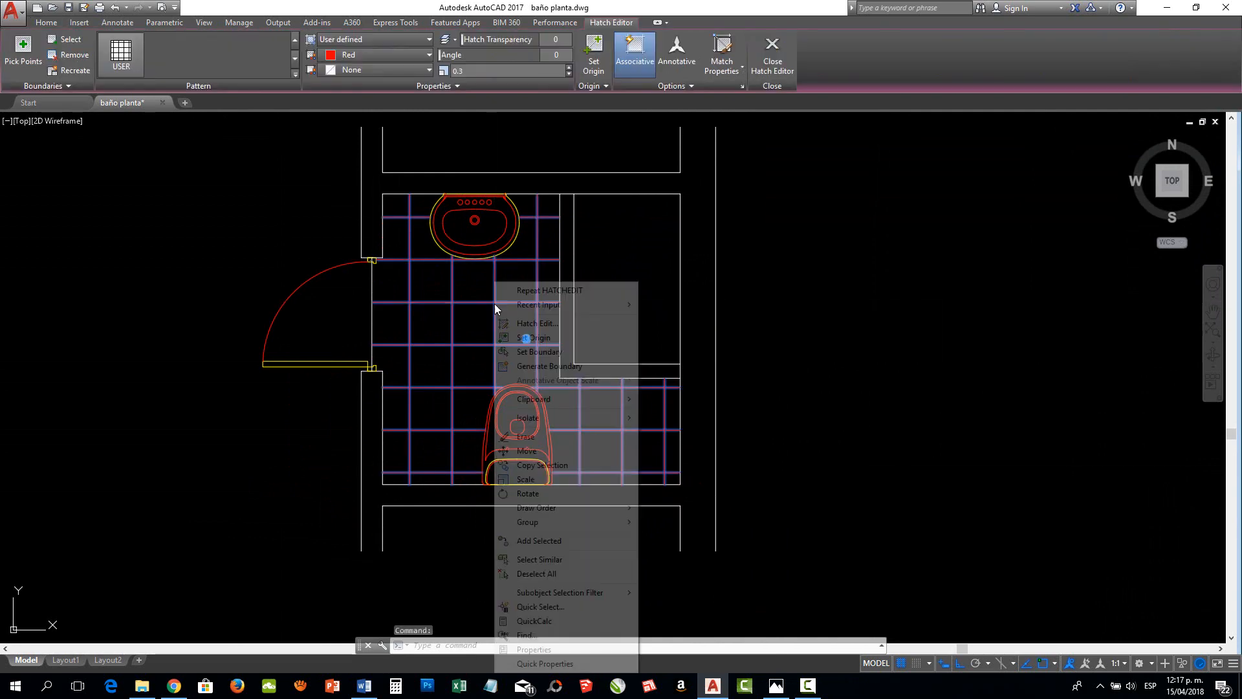
pyautogui.click(539, 323)
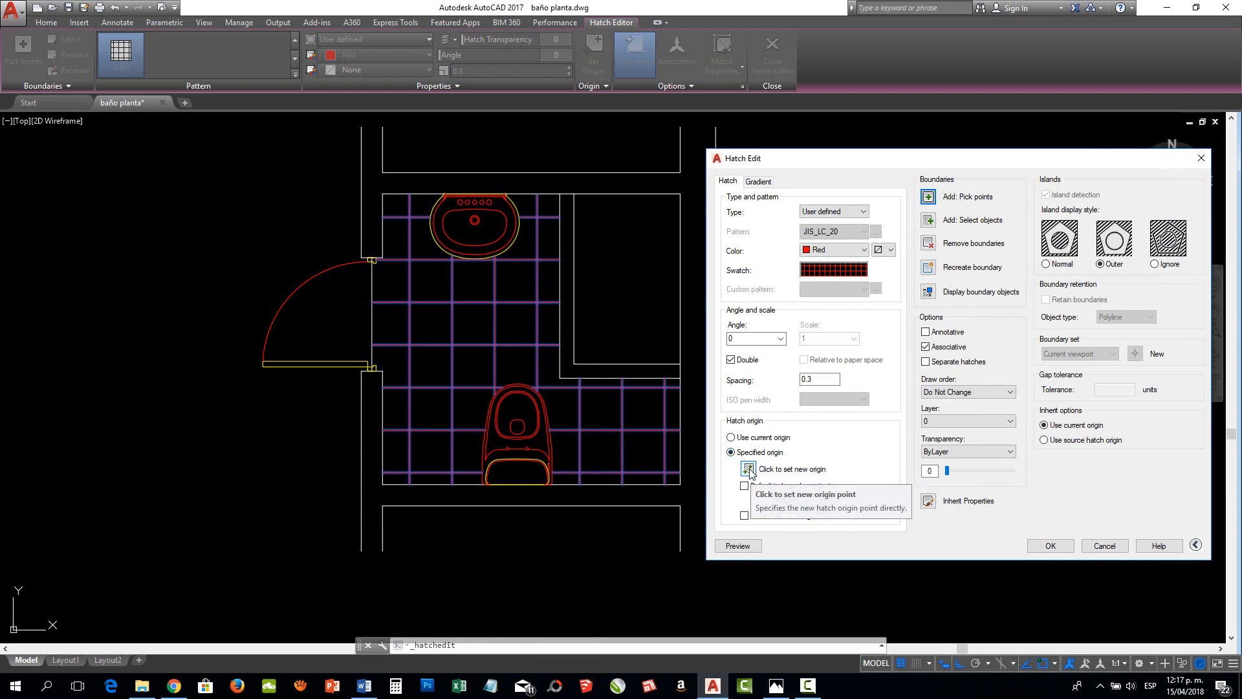
pyautogui.click(731, 437)
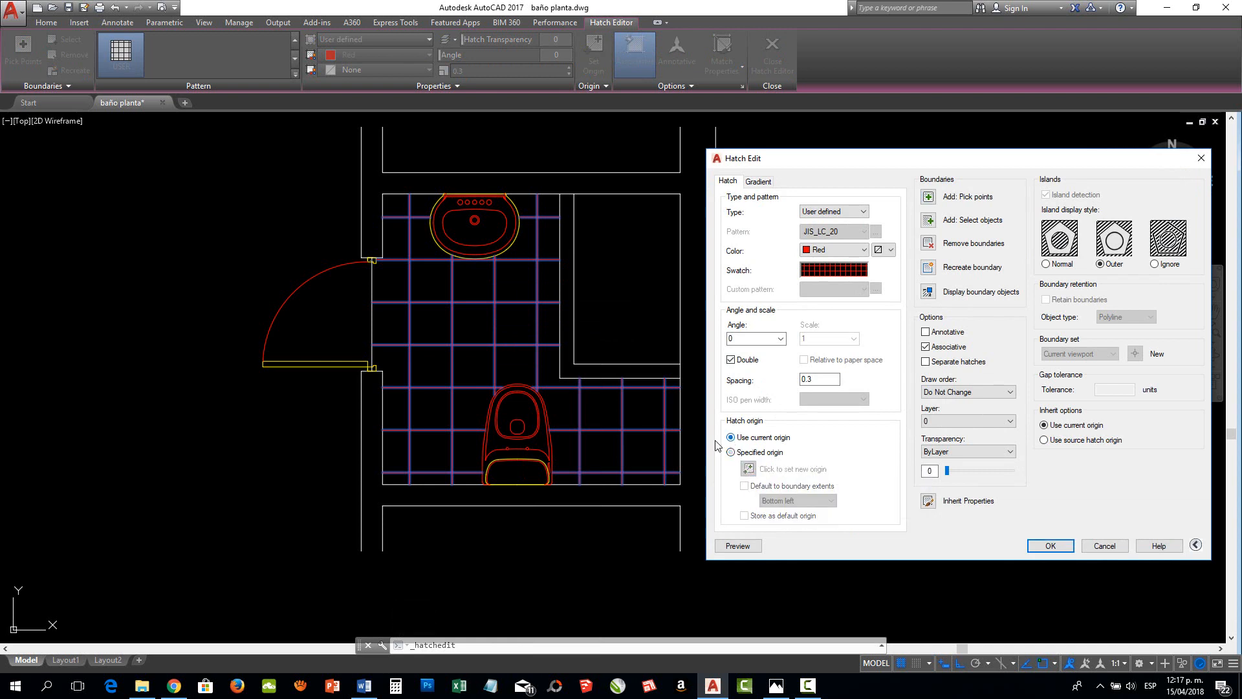
pyautogui.click(732, 453)
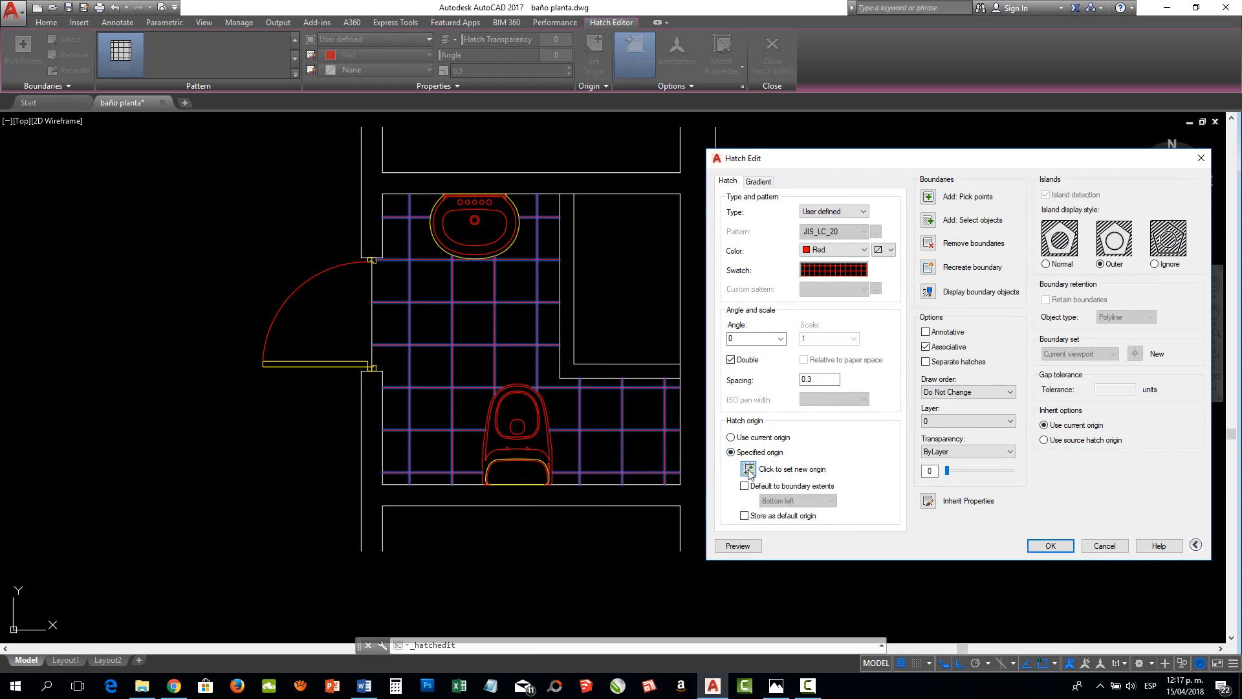
pyautogui.click(748, 469)
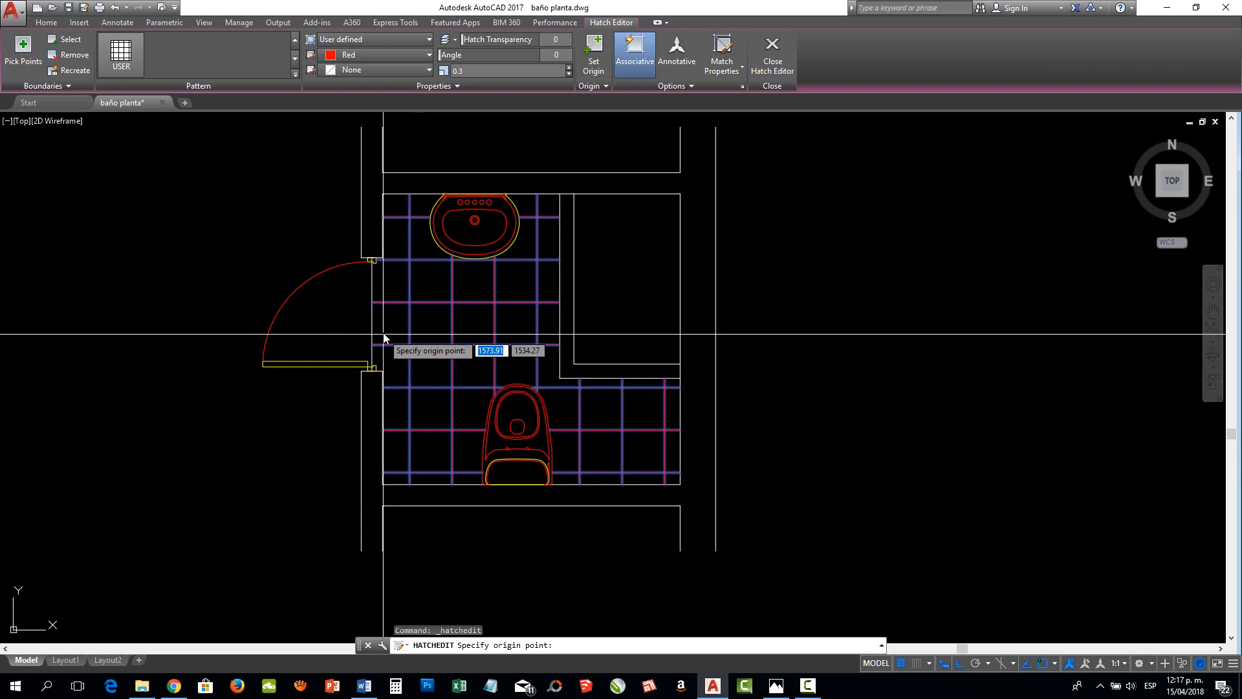
pyautogui.click(382, 484)
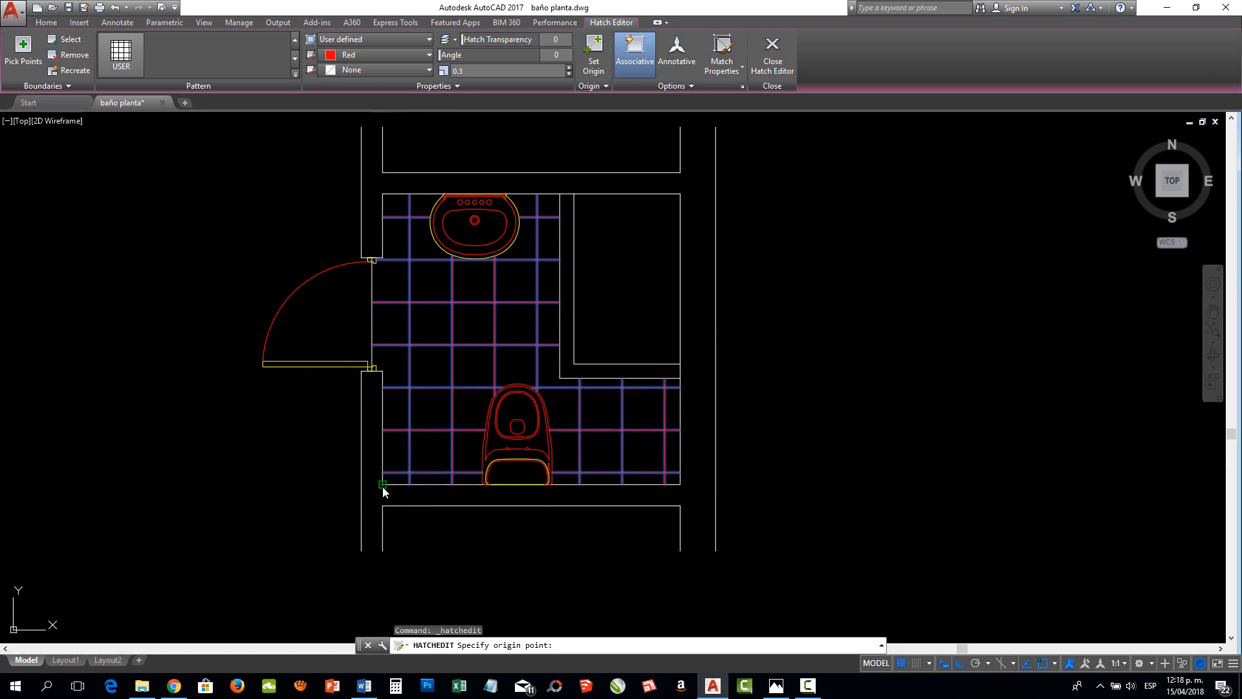
pyautogui.click(742, 547)
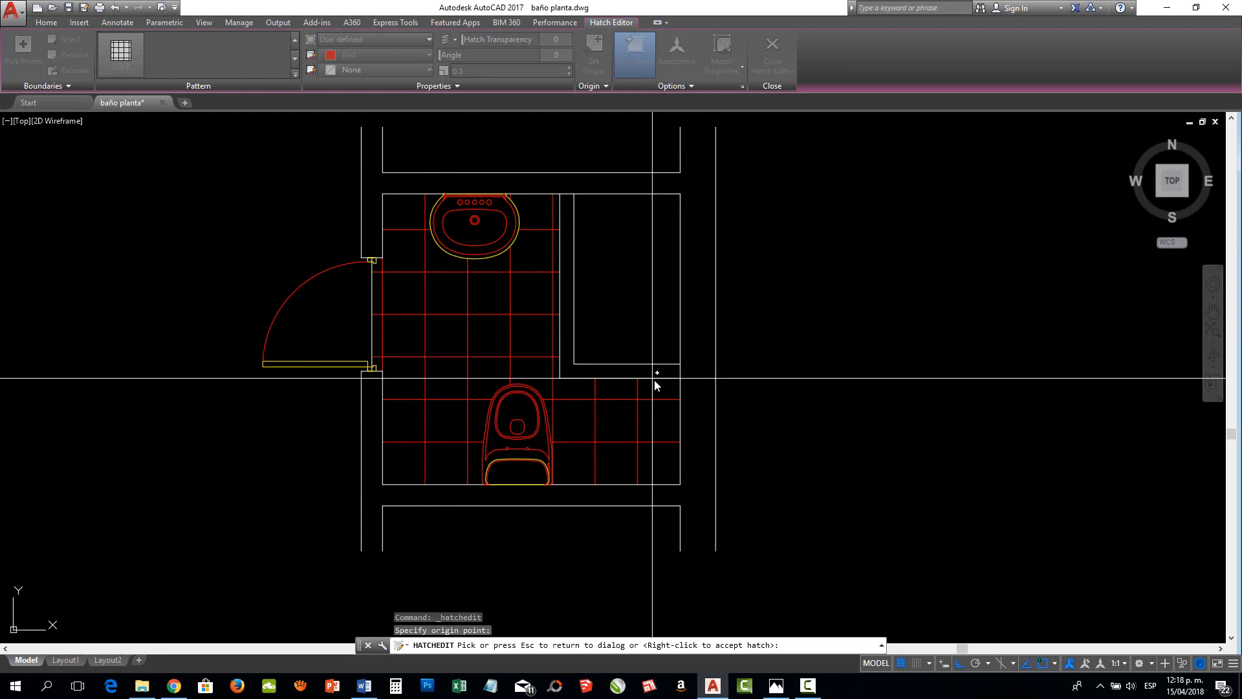
pyautogui.press('Escape')
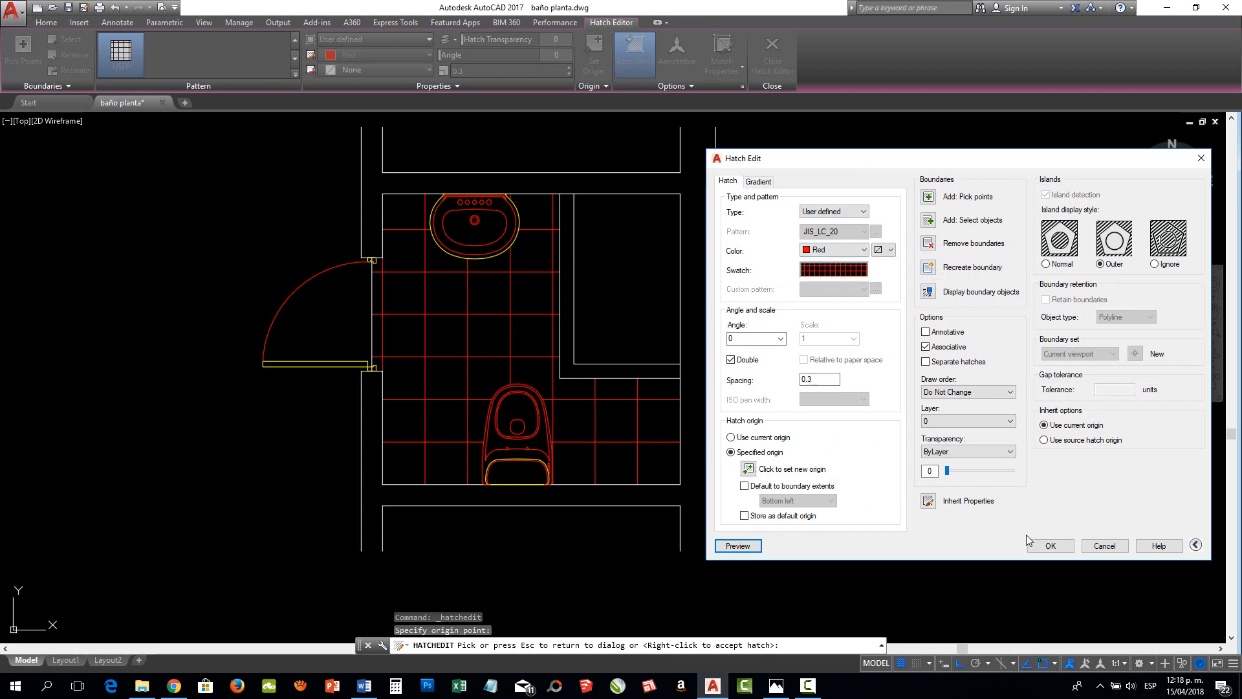
pyautogui.click(1046, 544)
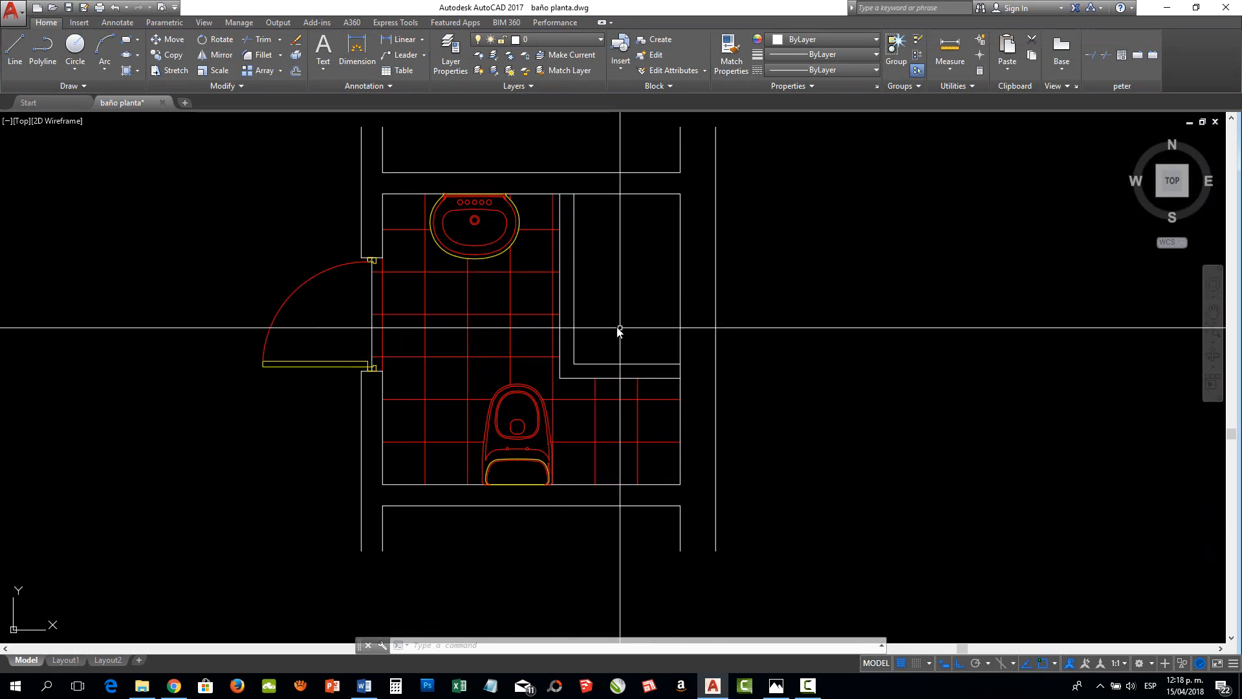
# Consult the shower tiling in the Fotos survey sketch and hatch the shower interior with single red user-defined lines at 0.3 spacing, Double off
pyautogui.click(776, 685)
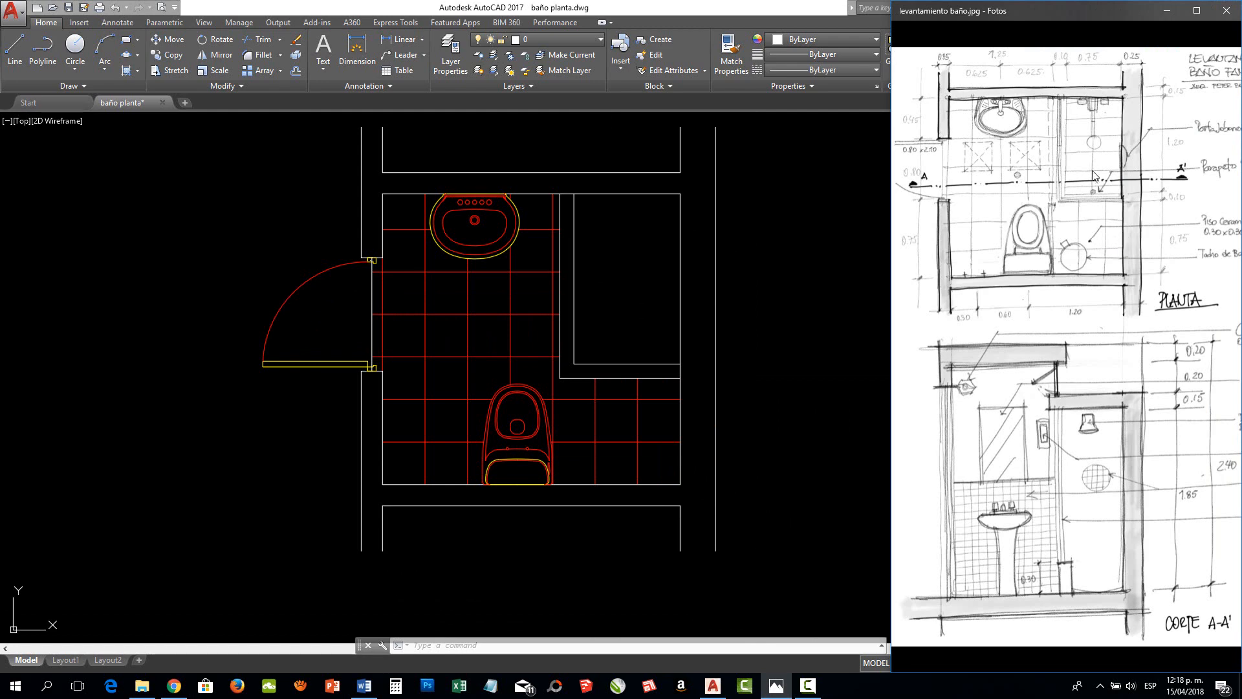
pyautogui.scroll(6, 1096, 130)
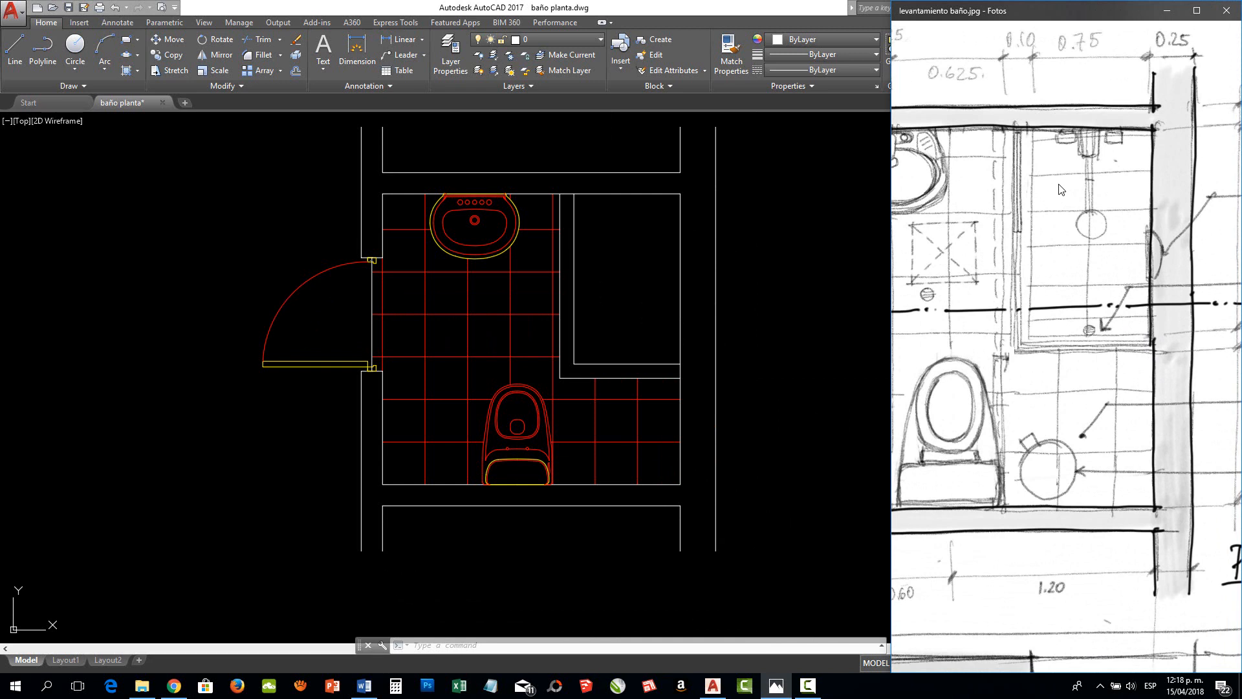
pyautogui.click(856, 213)
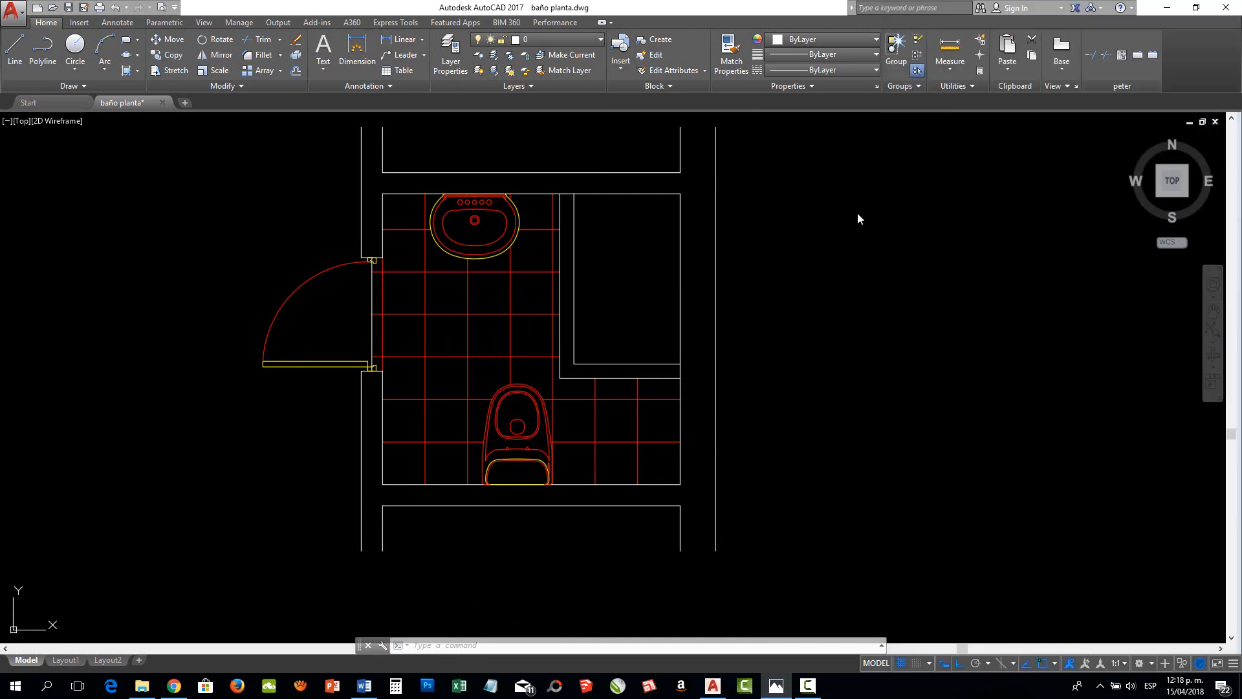
pyautogui.click(127, 71)
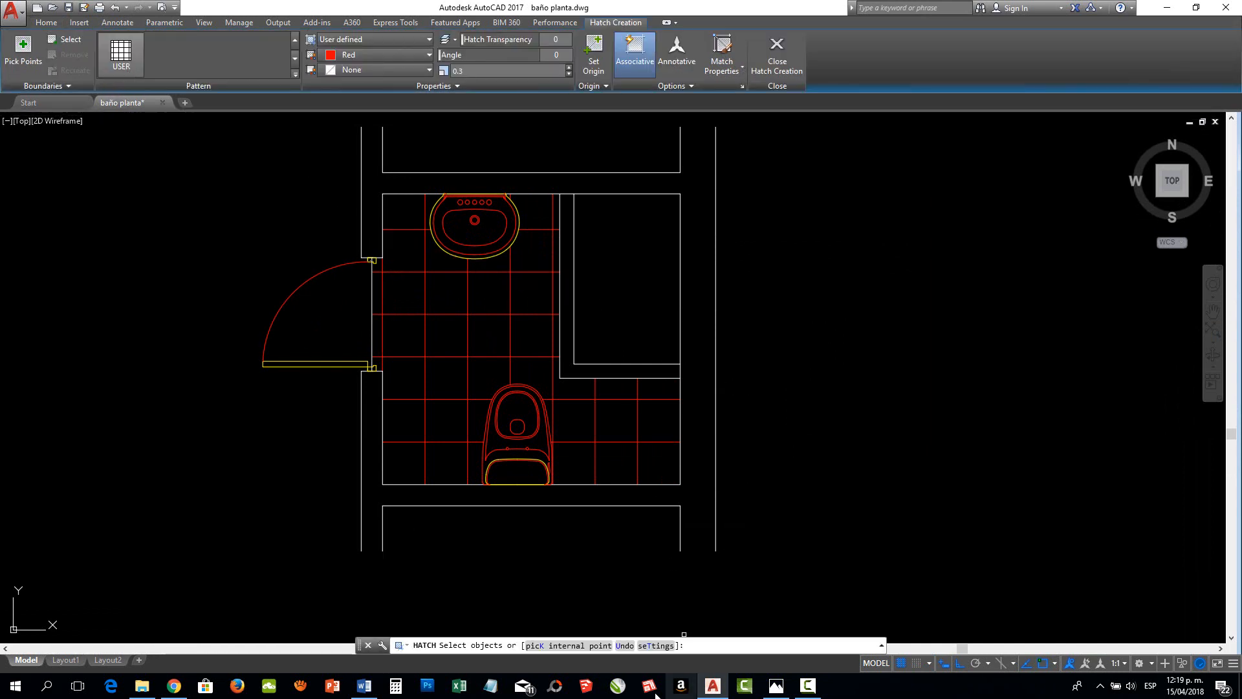
pyautogui.click(657, 645)
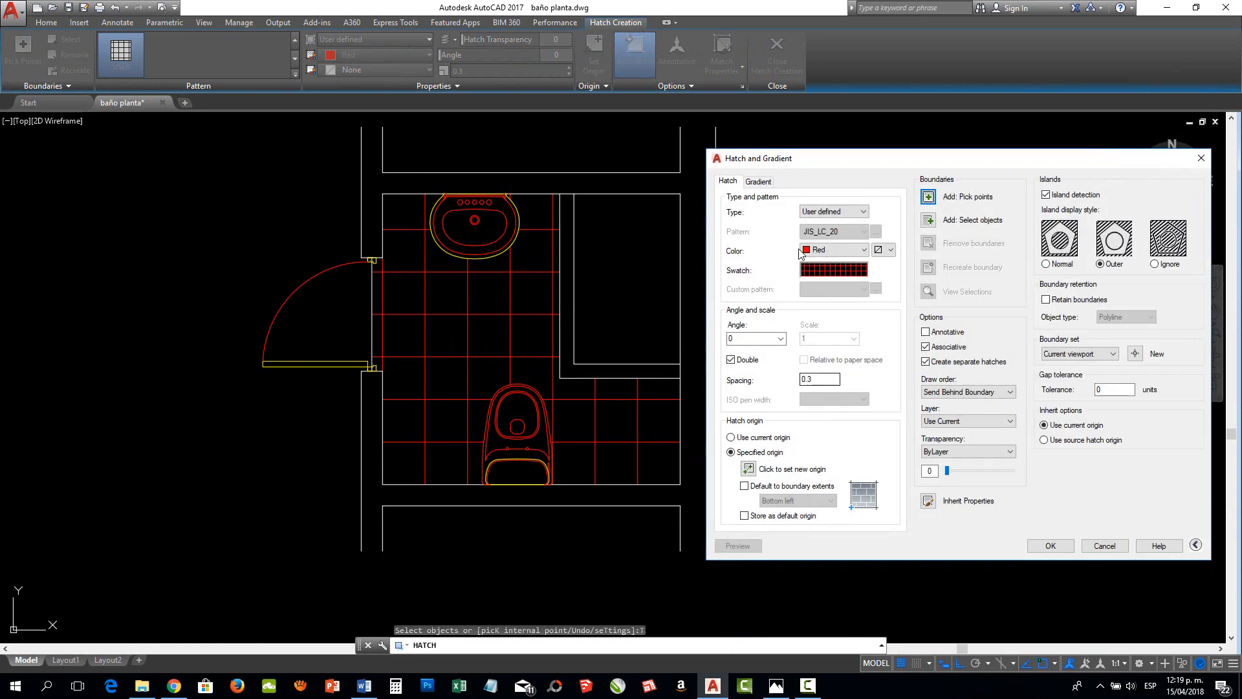
pyautogui.click(738, 362)
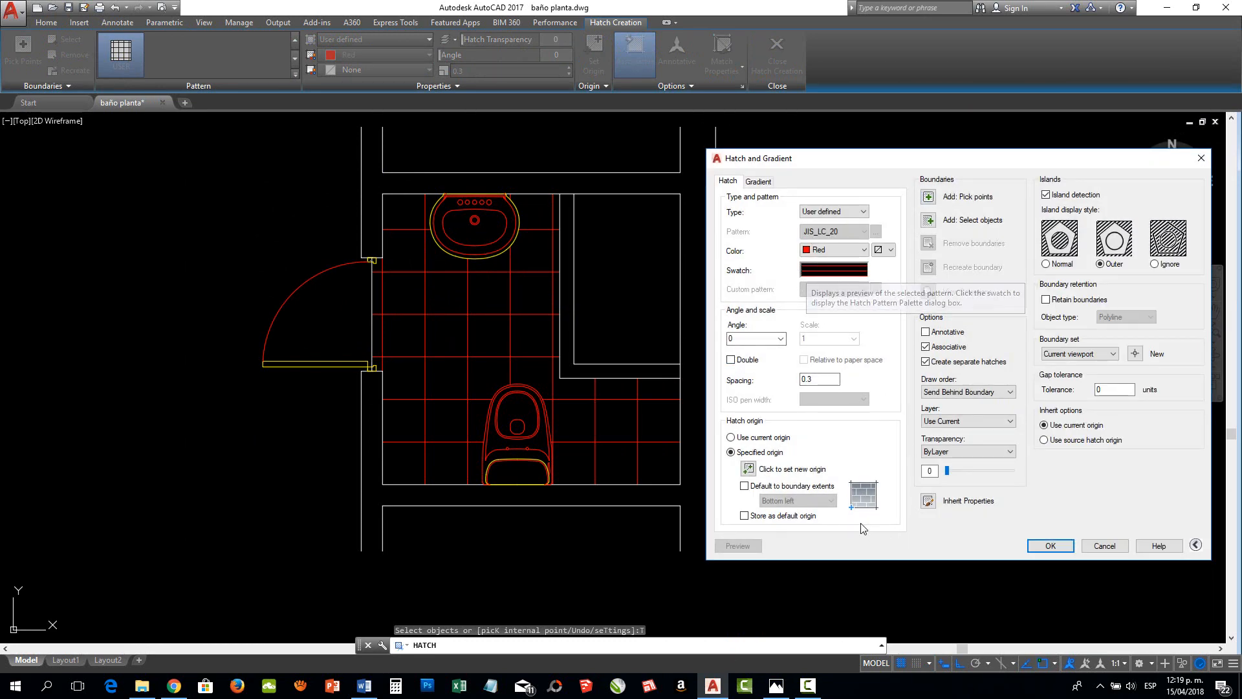
pyautogui.click(928, 197)
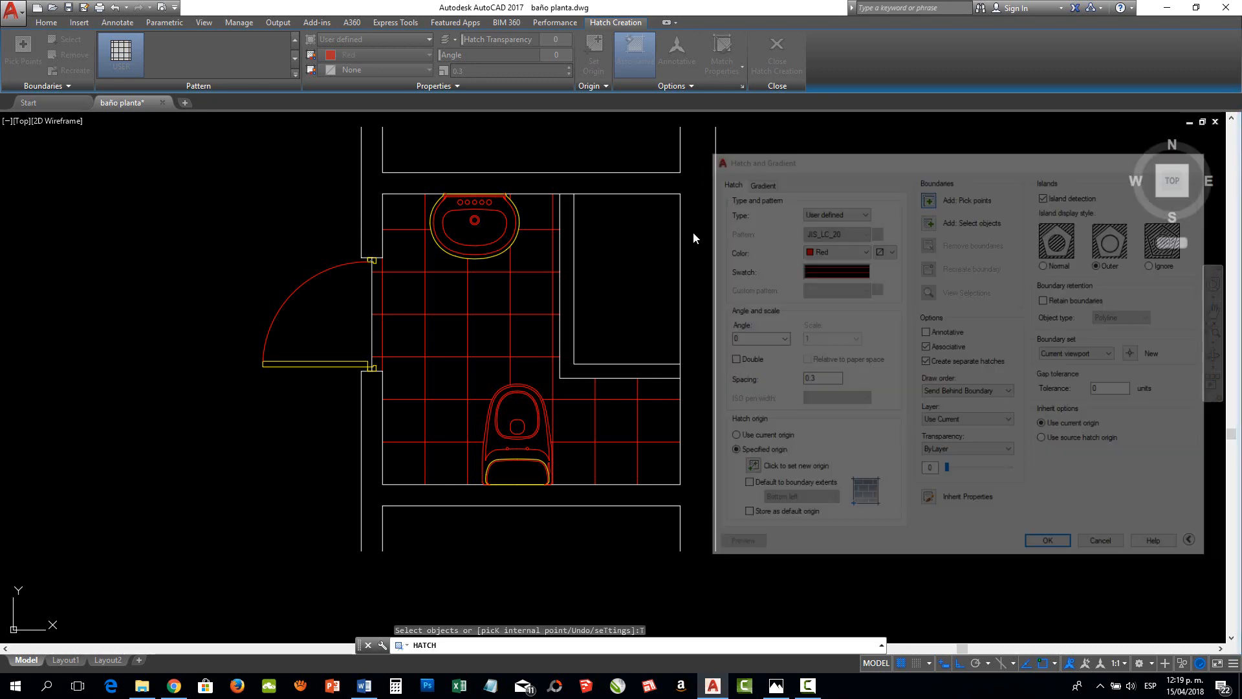
pyautogui.click(628, 325)
pyautogui.click(628, 324)
pyautogui.click(633, 331)
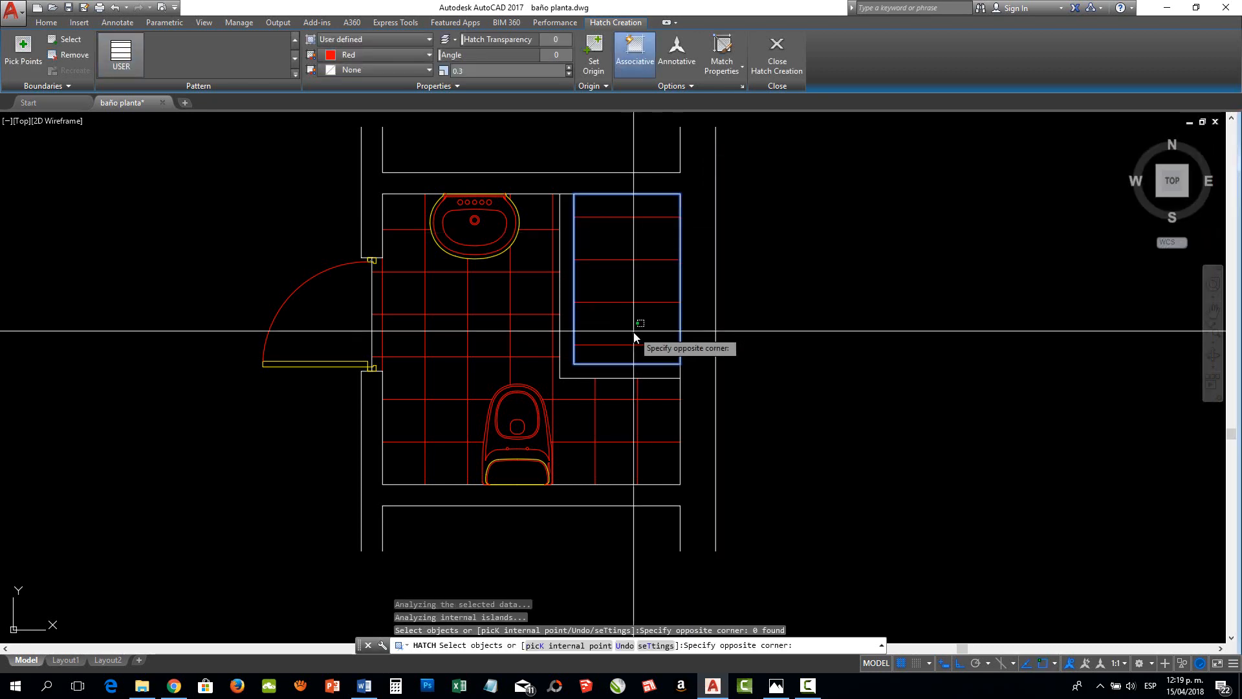
pyautogui.click(642, 328)
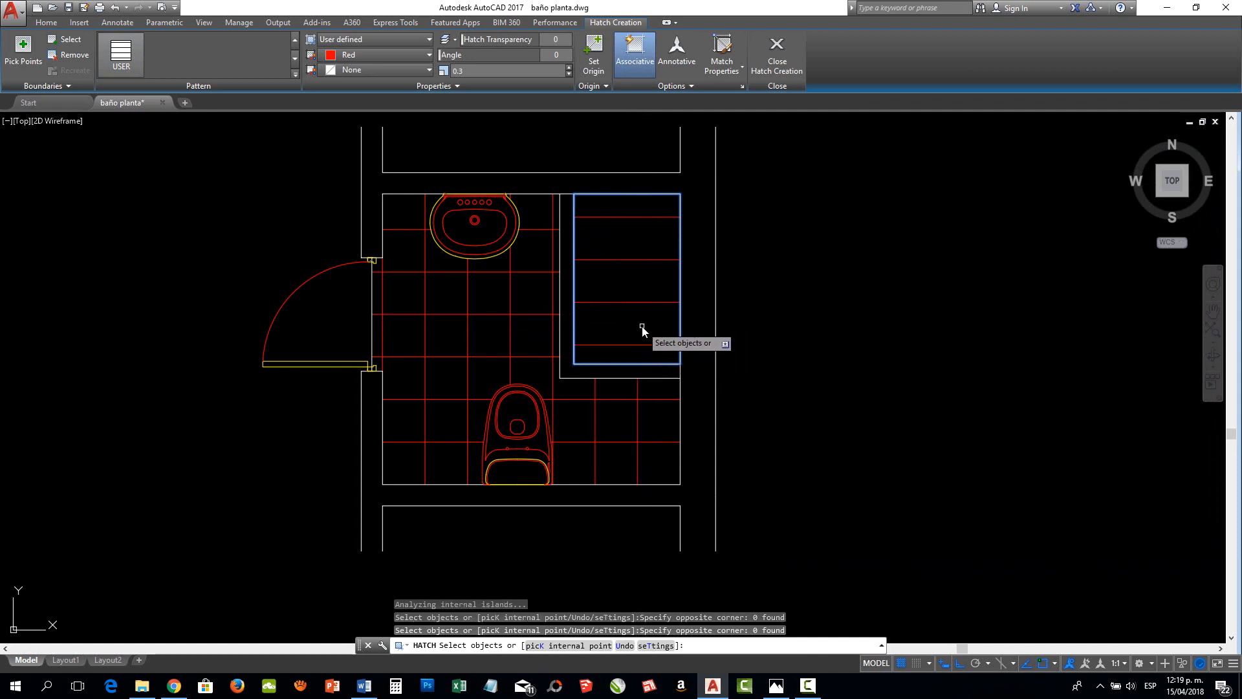
# Set the shower hatch's spacing to 0.2 with a specified origin at the shower's lower-left inner corner, preview it and apply the hatch
pyautogui.rightClick(642, 330)
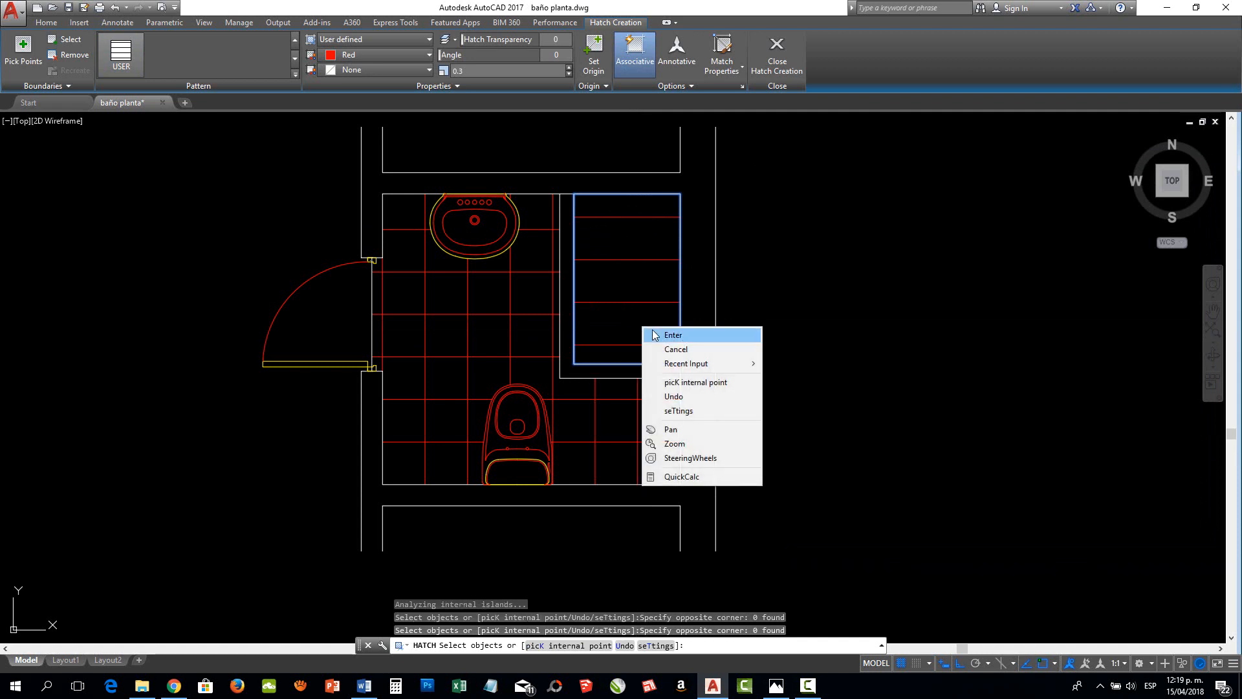
pyautogui.click(679, 411)
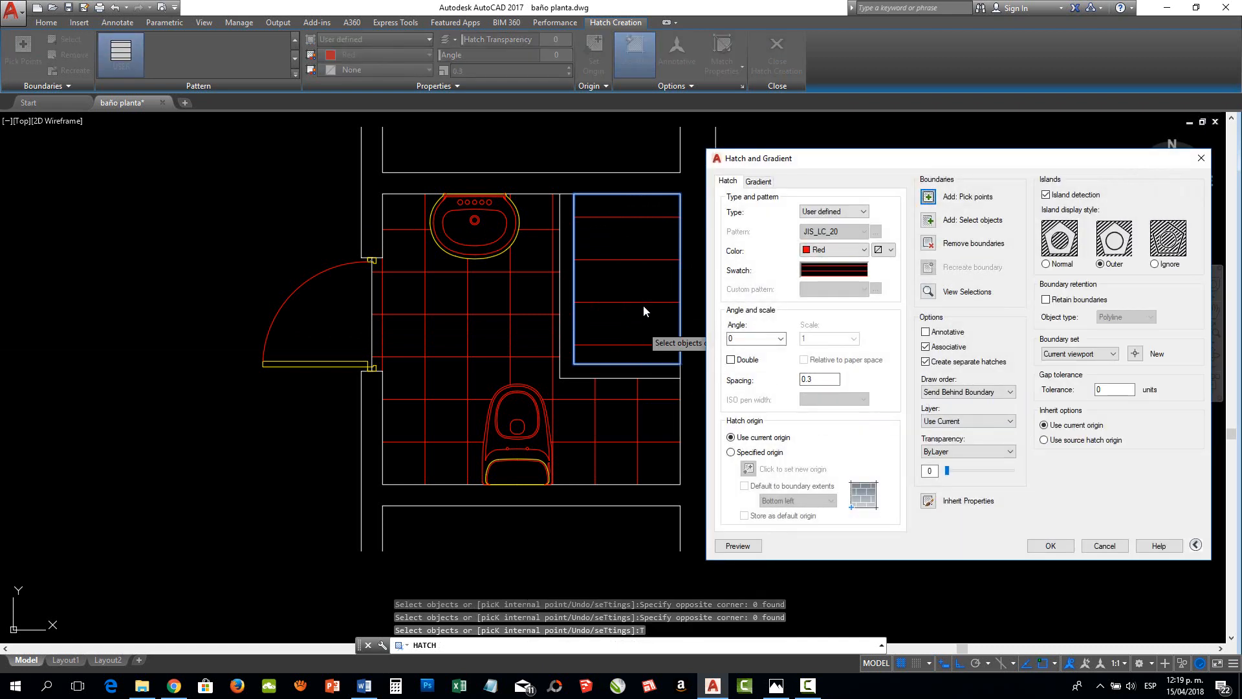
pyautogui.click(802, 379)
pyautogui.click(731, 452)
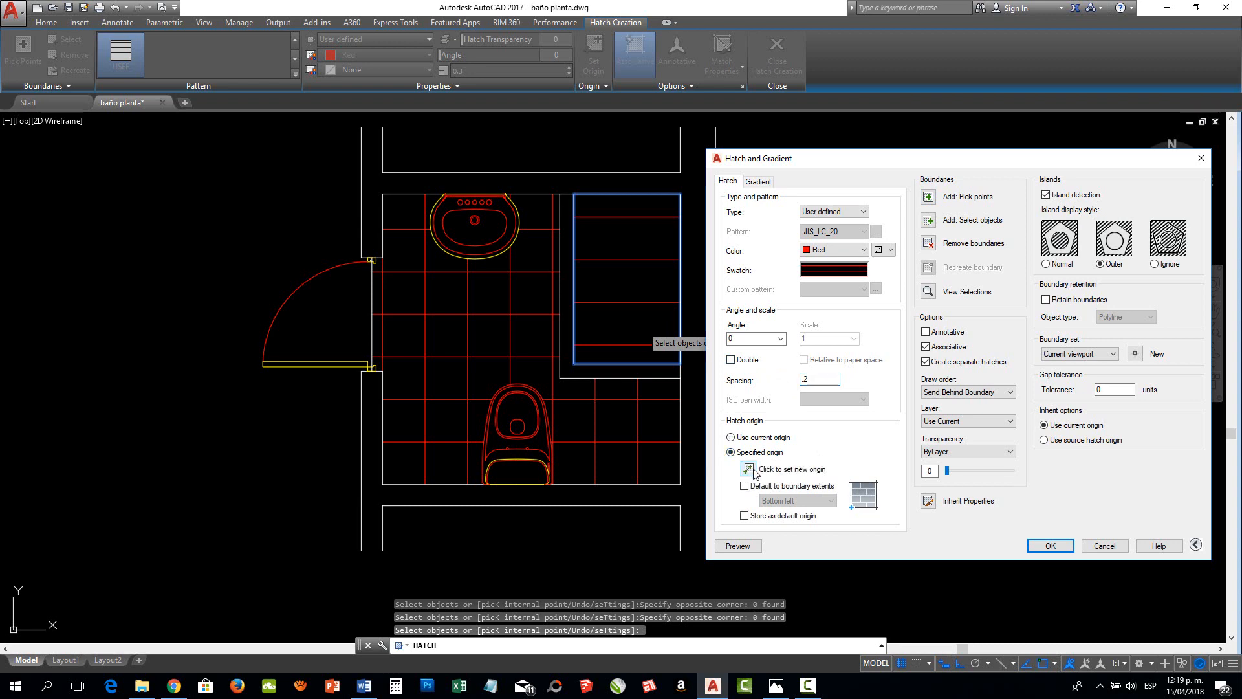
pyautogui.click(749, 468)
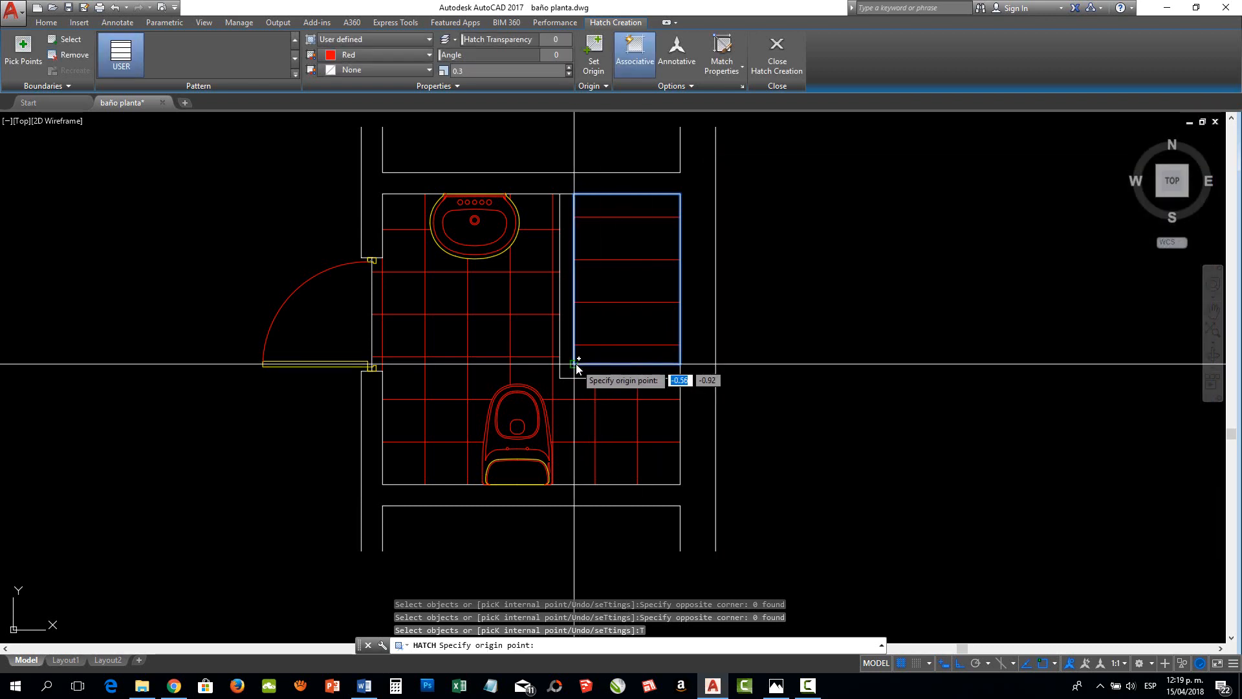
pyautogui.click(575, 364)
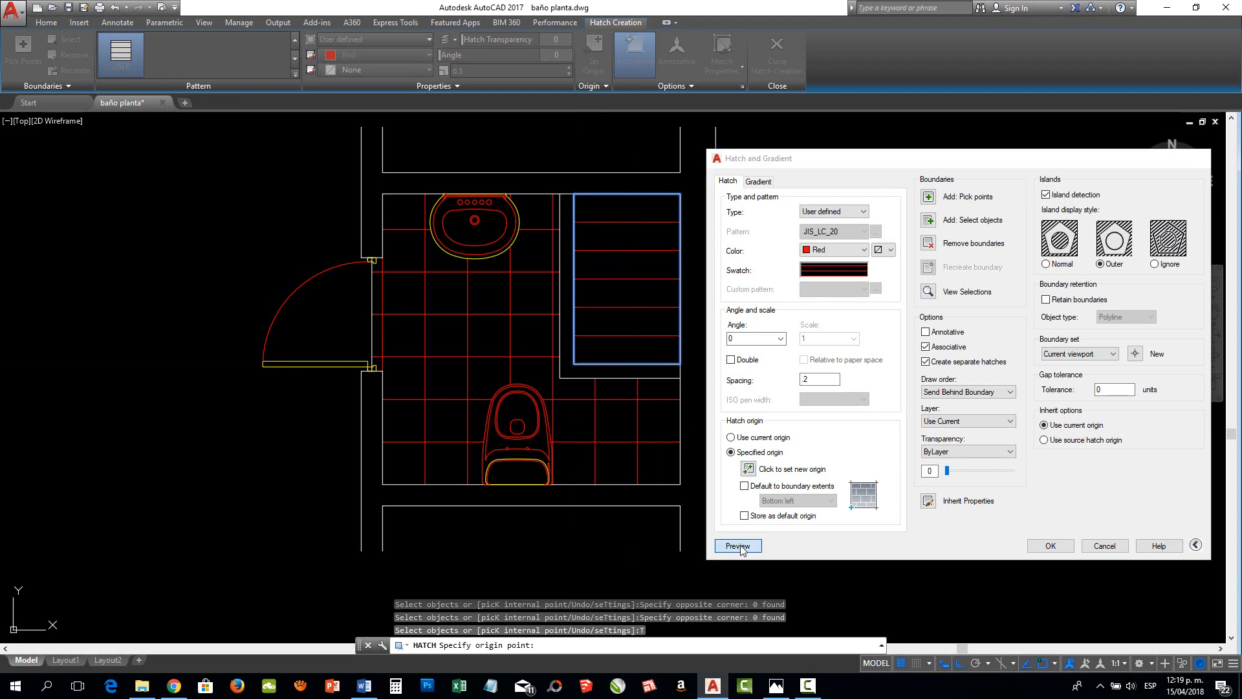
pyautogui.click(741, 547)
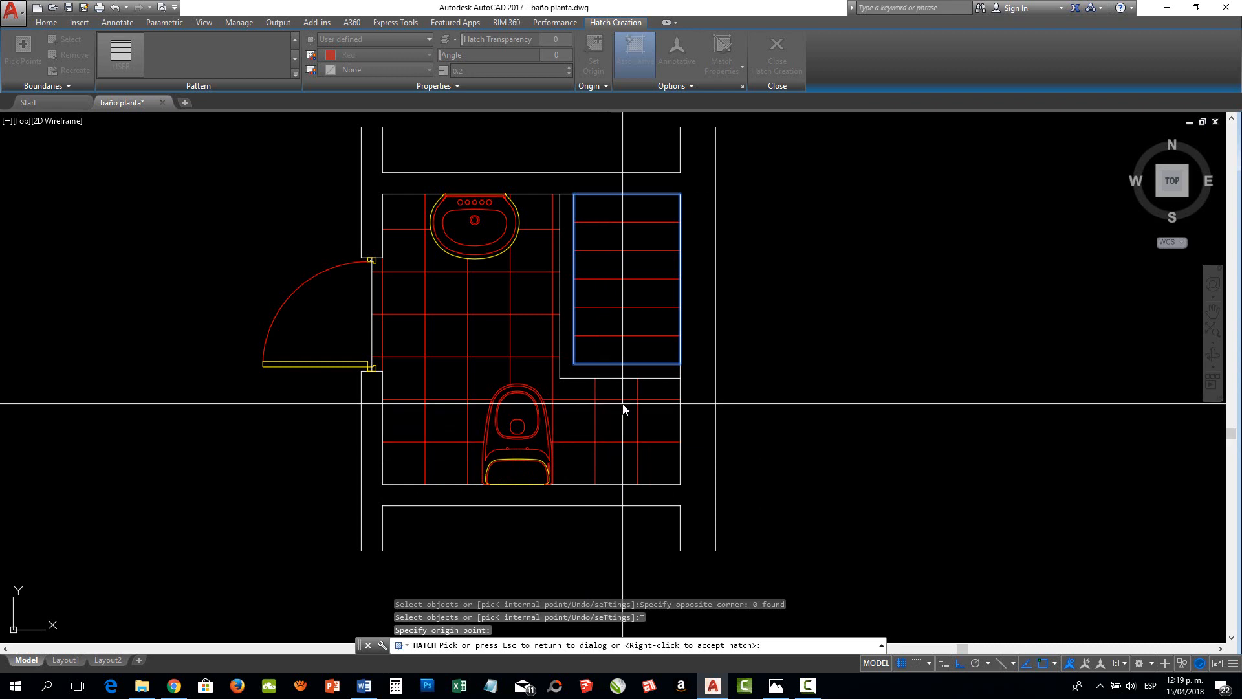
pyautogui.click(622, 326)
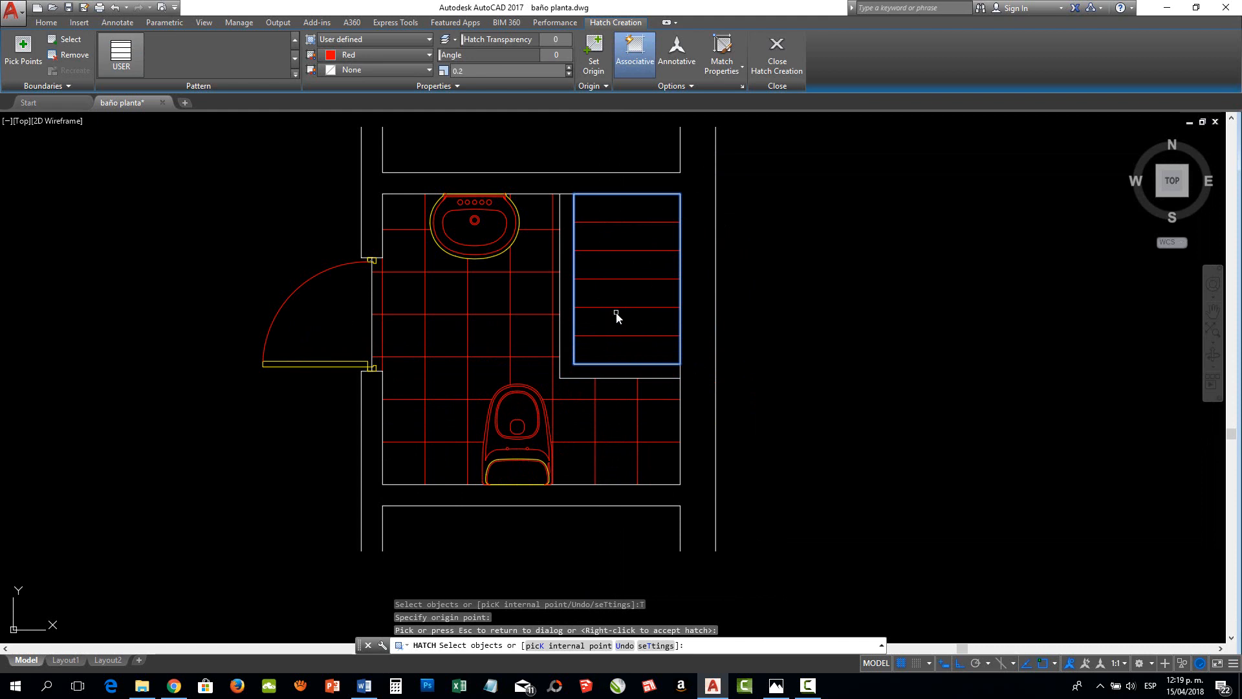
pyautogui.press('Return')
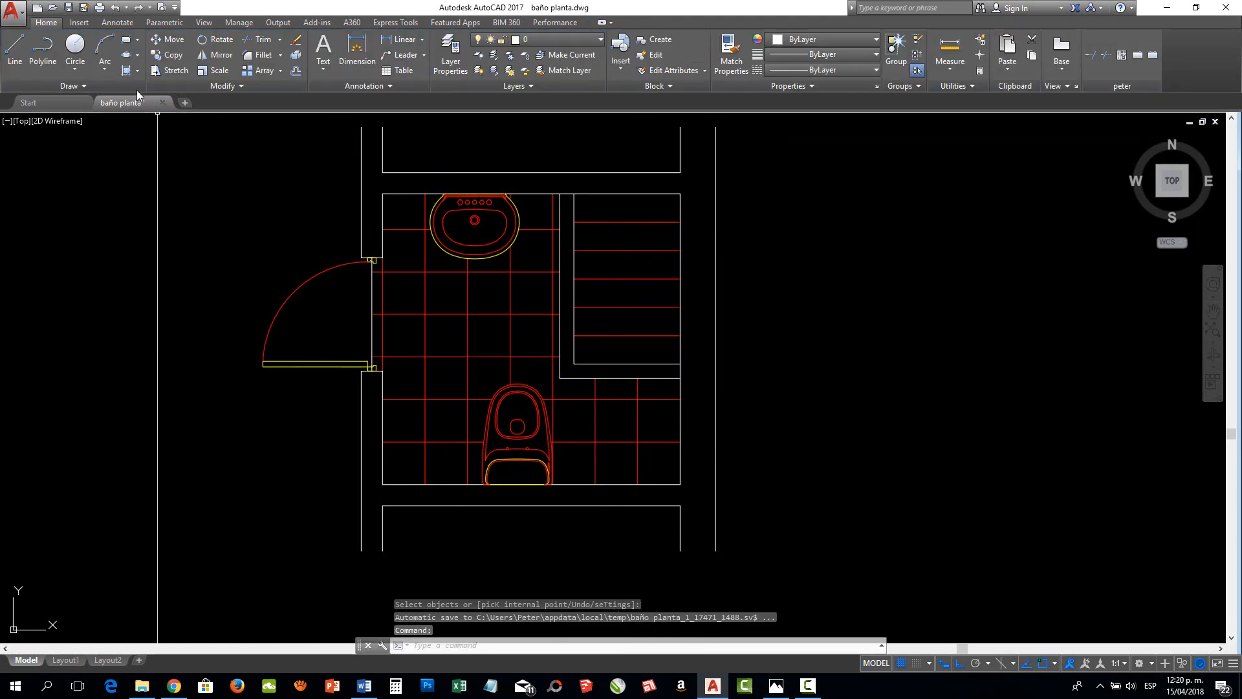
# Start a second red user-defined single-line hatch over the same shower interior
pyautogui.click(126, 71)
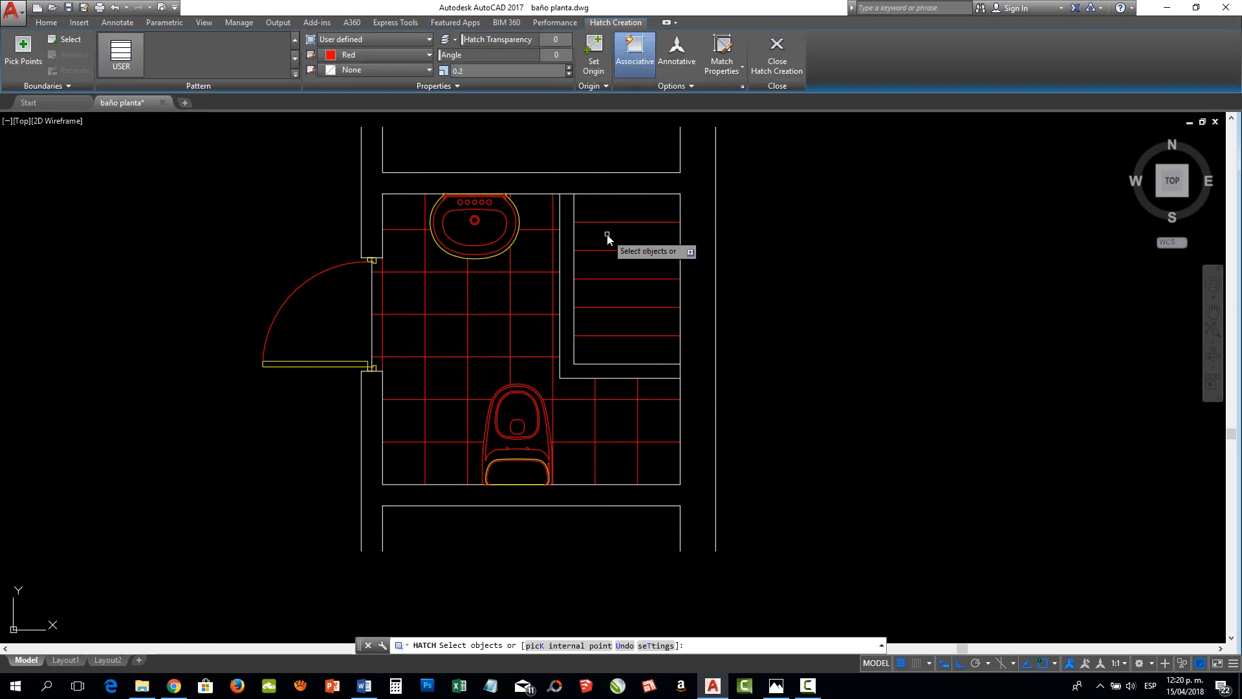
pyautogui.press('Return')
pyautogui.click(125, 72)
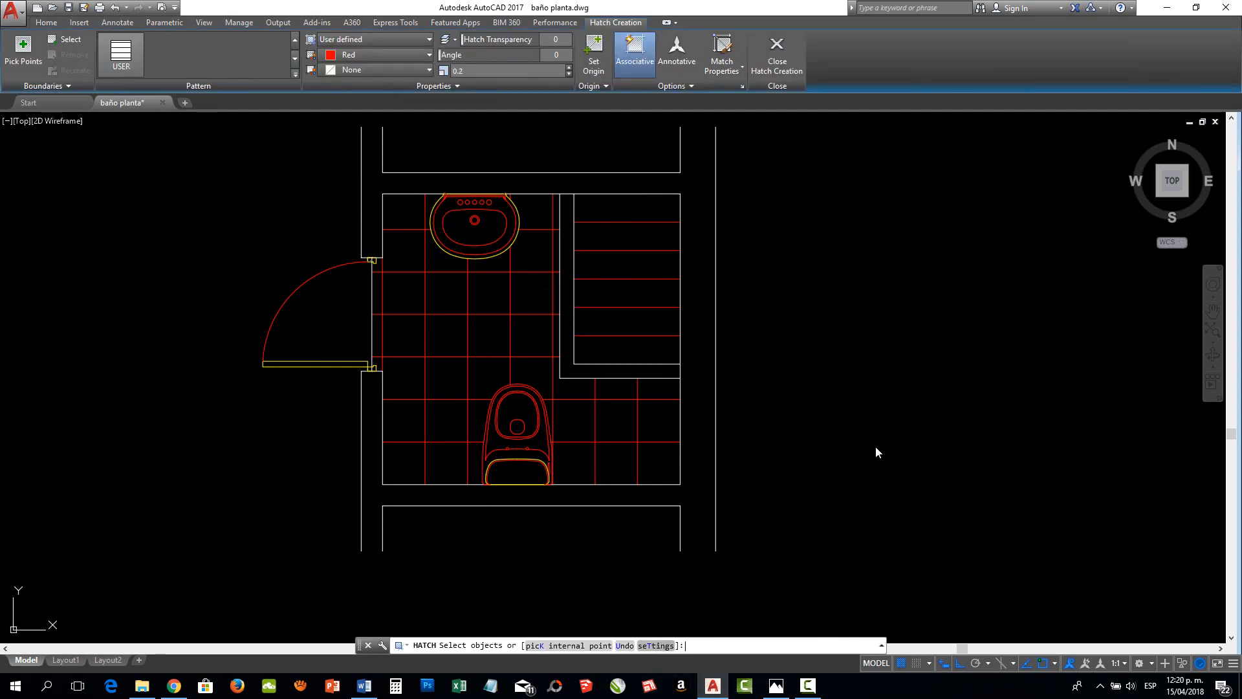
pyautogui.write('T')
pyautogui.press('Return')
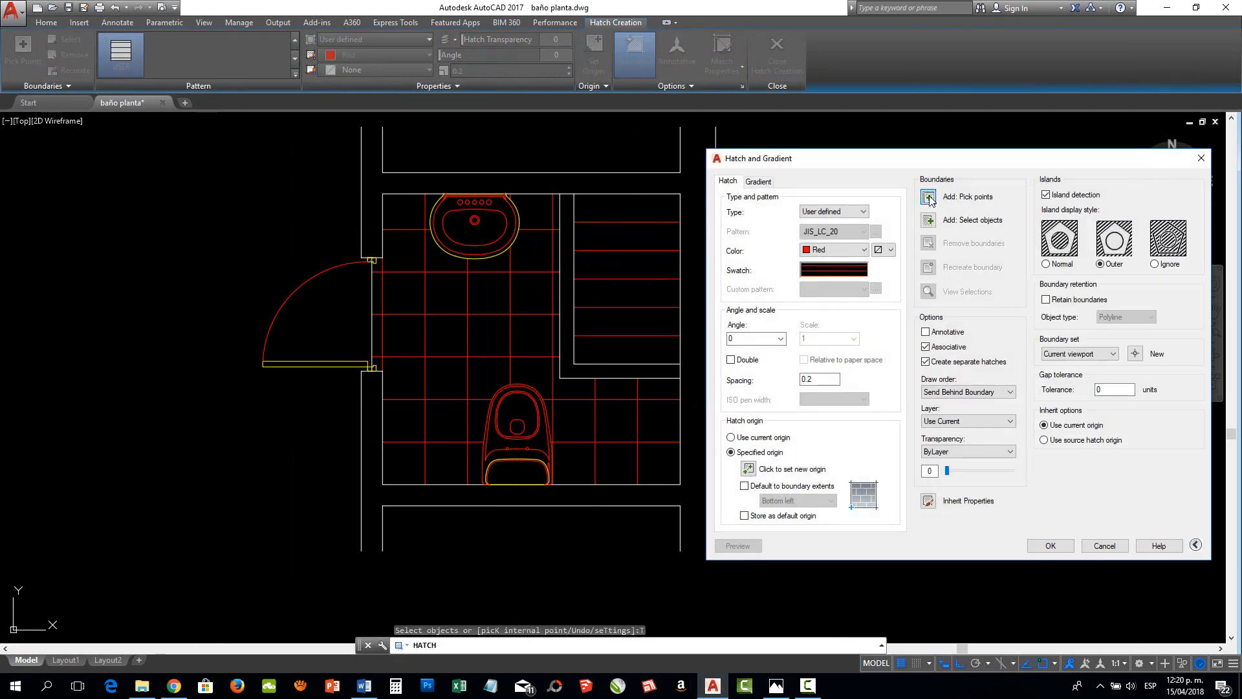
pyautogui.click(929, 197)
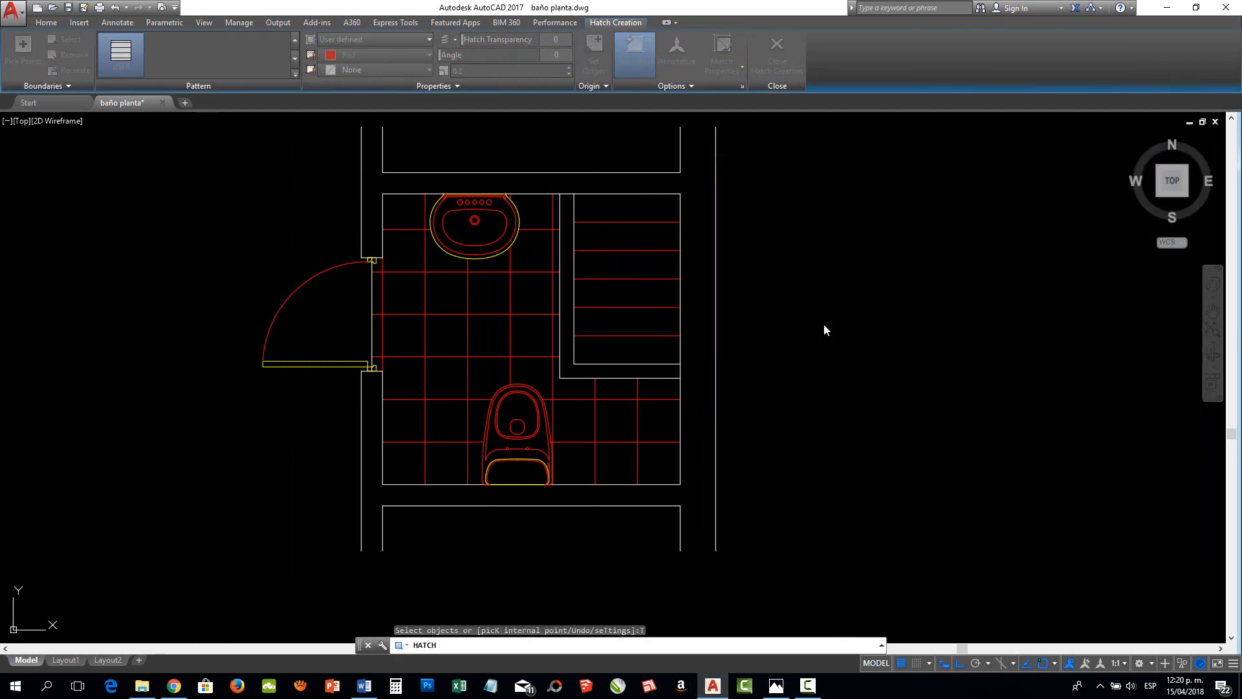
pyautogui.click(632, 270)
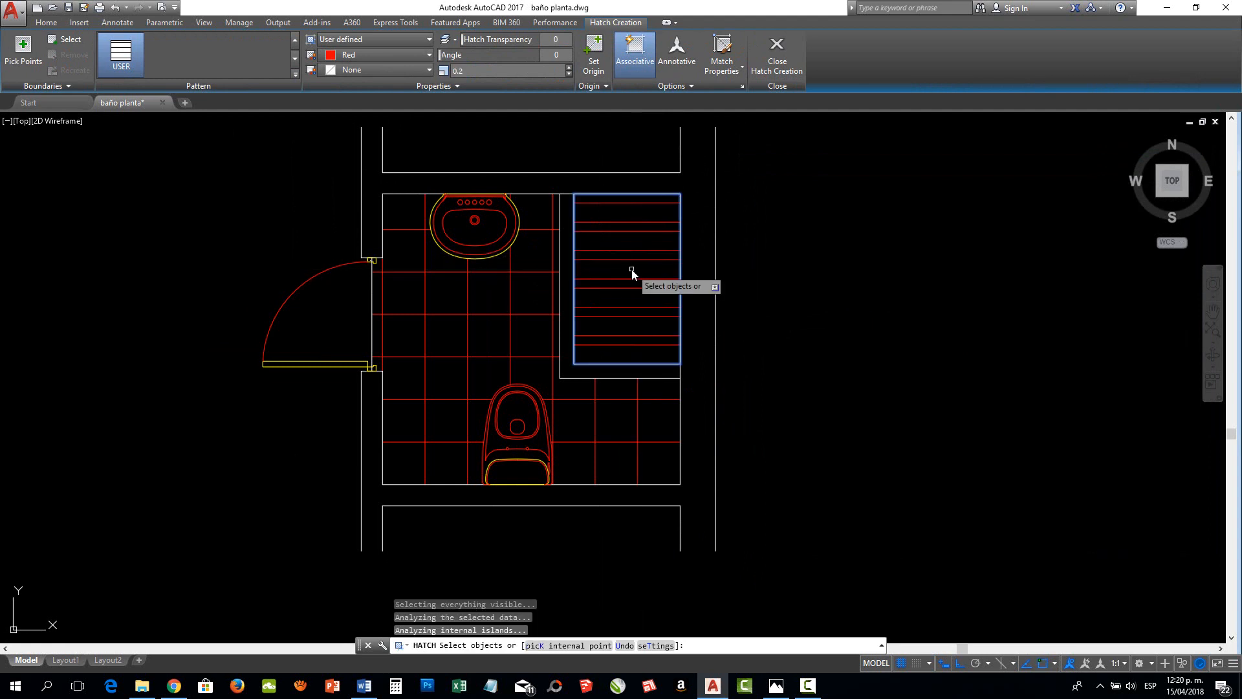
# Set the second shower hatch's angle to 90 and its spacing to 0.3
pyautogui.rightClick(632, 270)
pyautogui.click(672, 353)
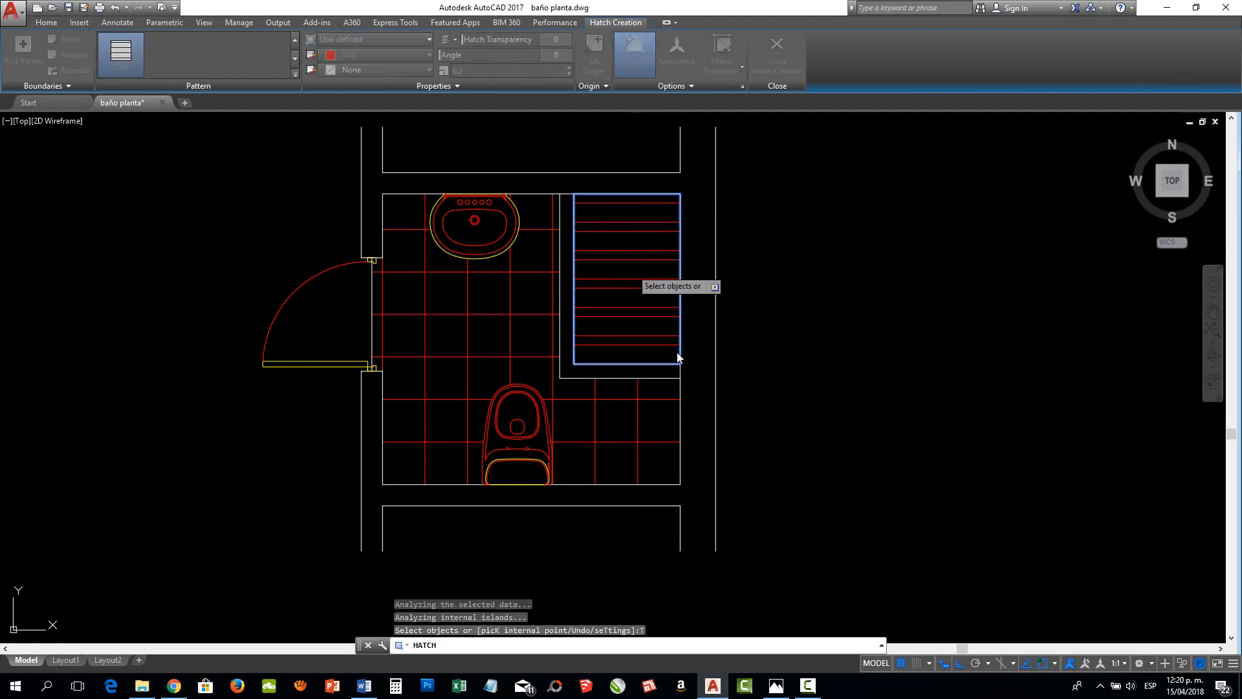
pyautogui.moveTo(849, 166); pyautogui.dragTo(873, 164)
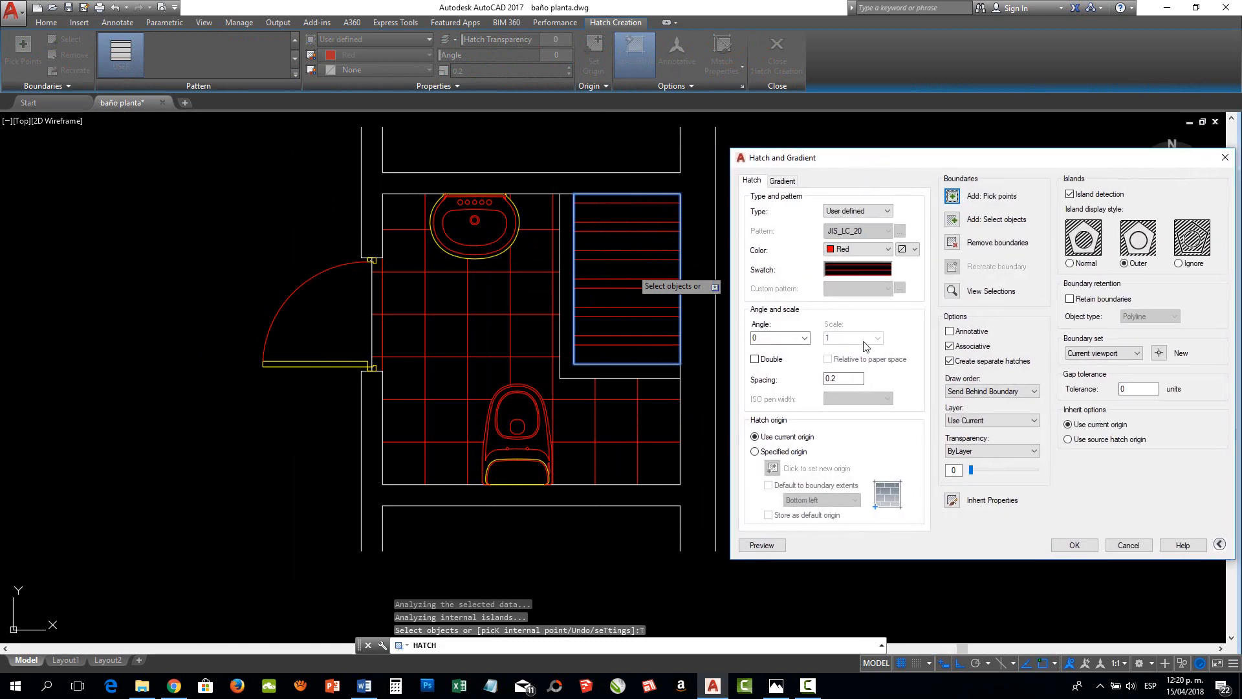
pyautogui.click(806, 338)
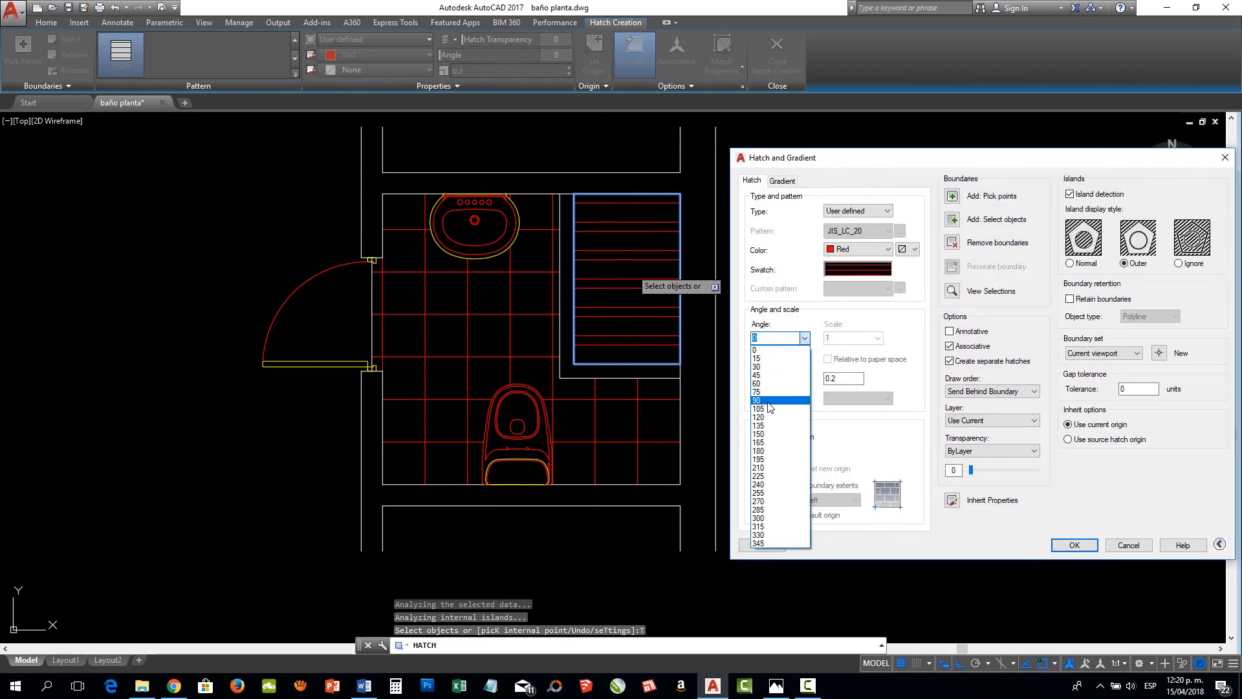
pyautogui.click(770, 402)
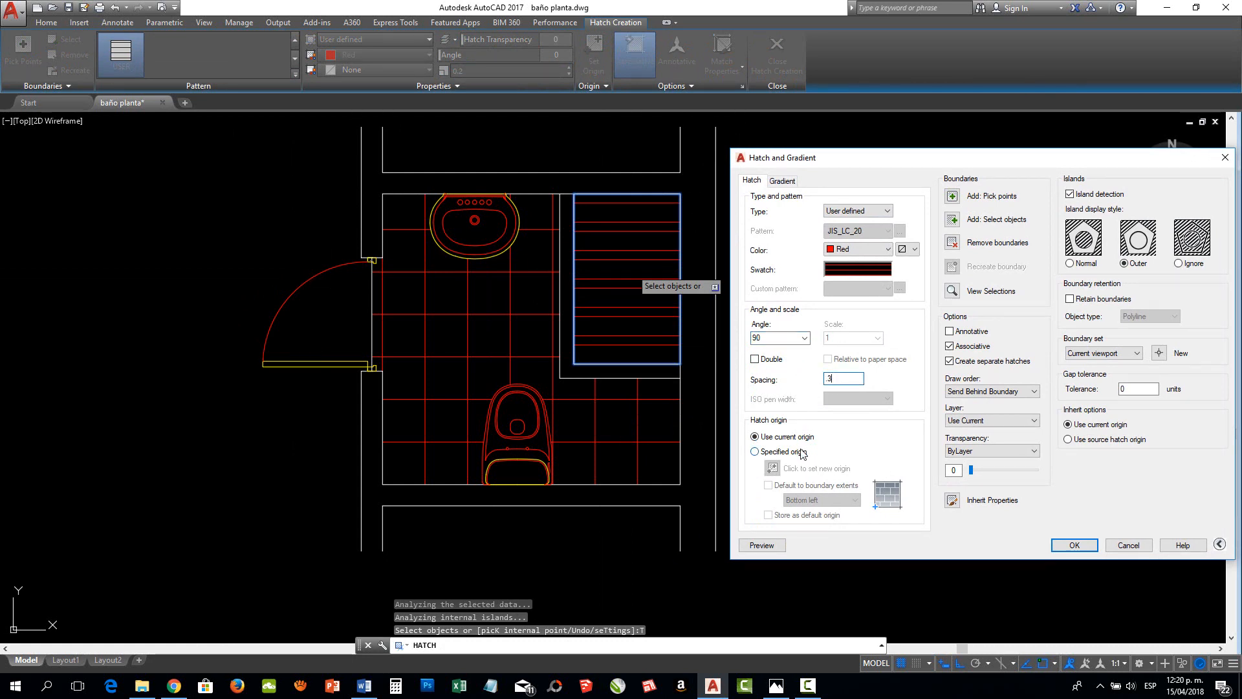
# Give the second shower hatch a specified origin at the shower's lower-left inner corner, preview it and apply the hatch
pyautogui.click(754, 451)
pyautogui.click(772, 468)
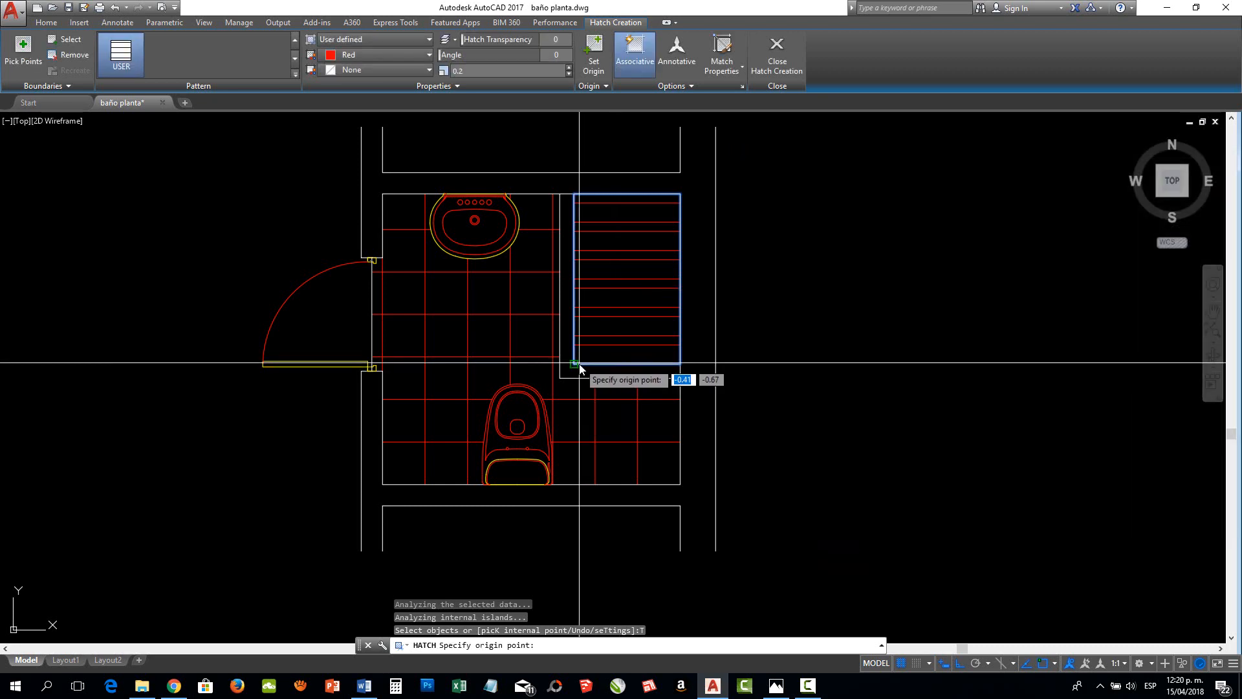
pyautogui.click(576, 363)
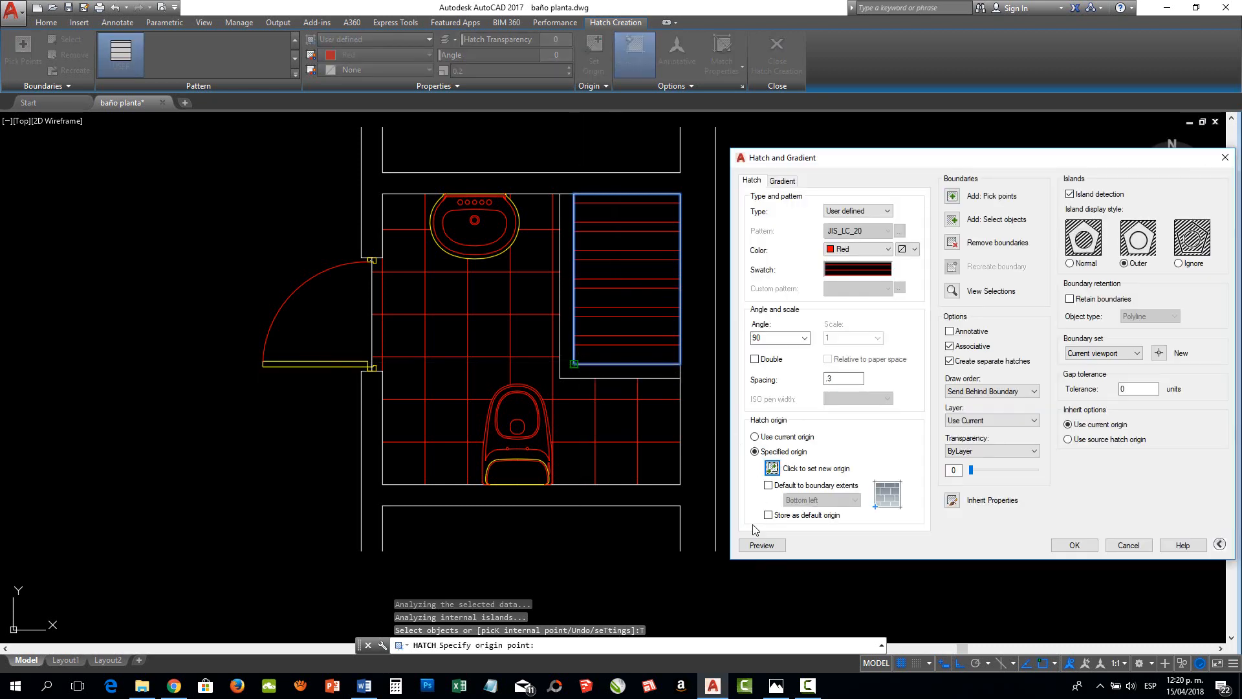
pyautogui.click(758, 546)
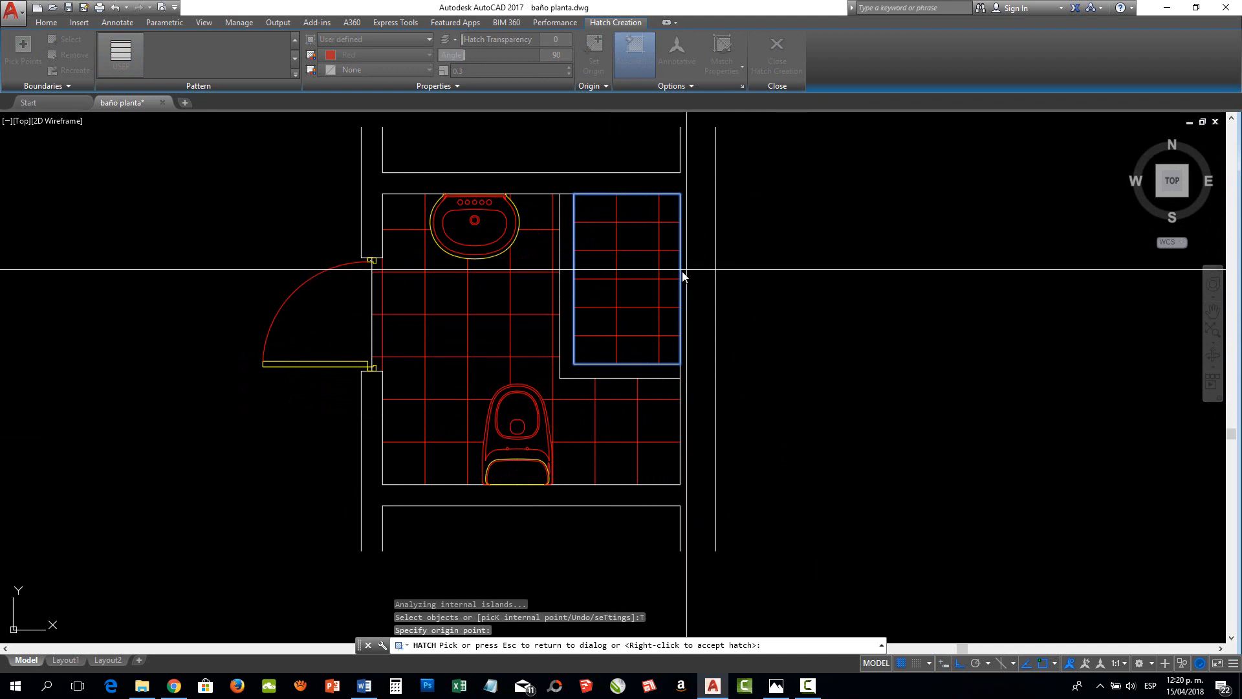
pyautogui.click(620, 262)
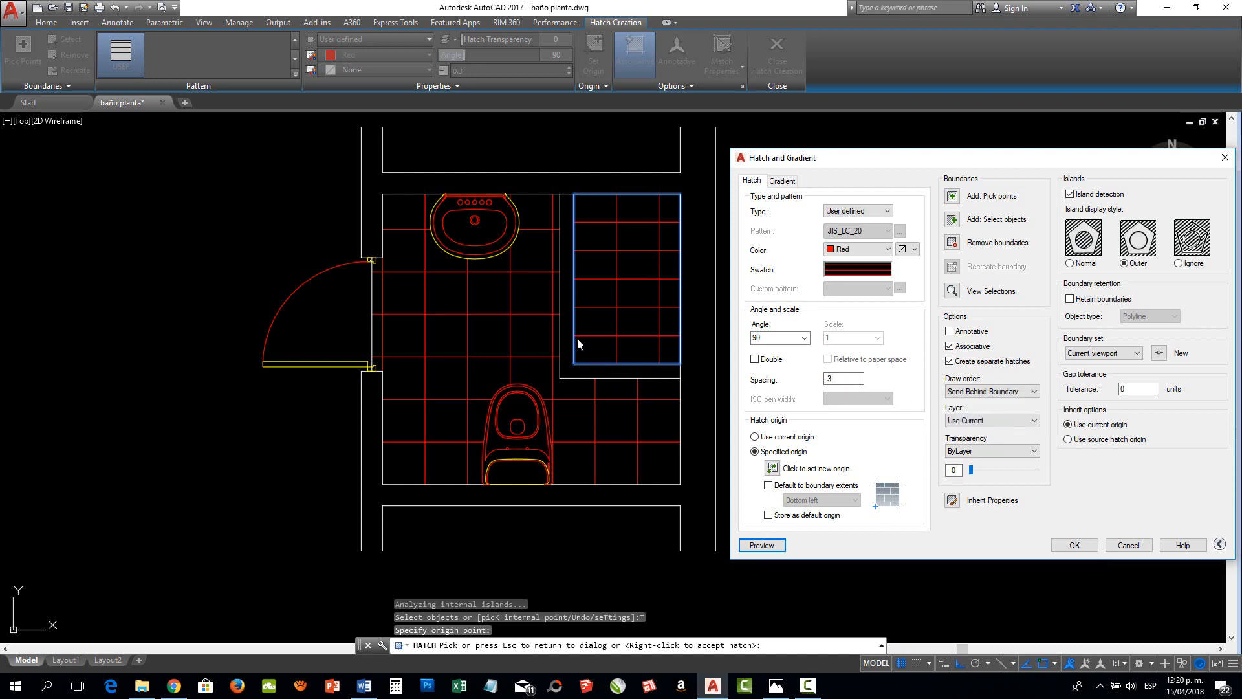
pyautogui.click(1074, 546)
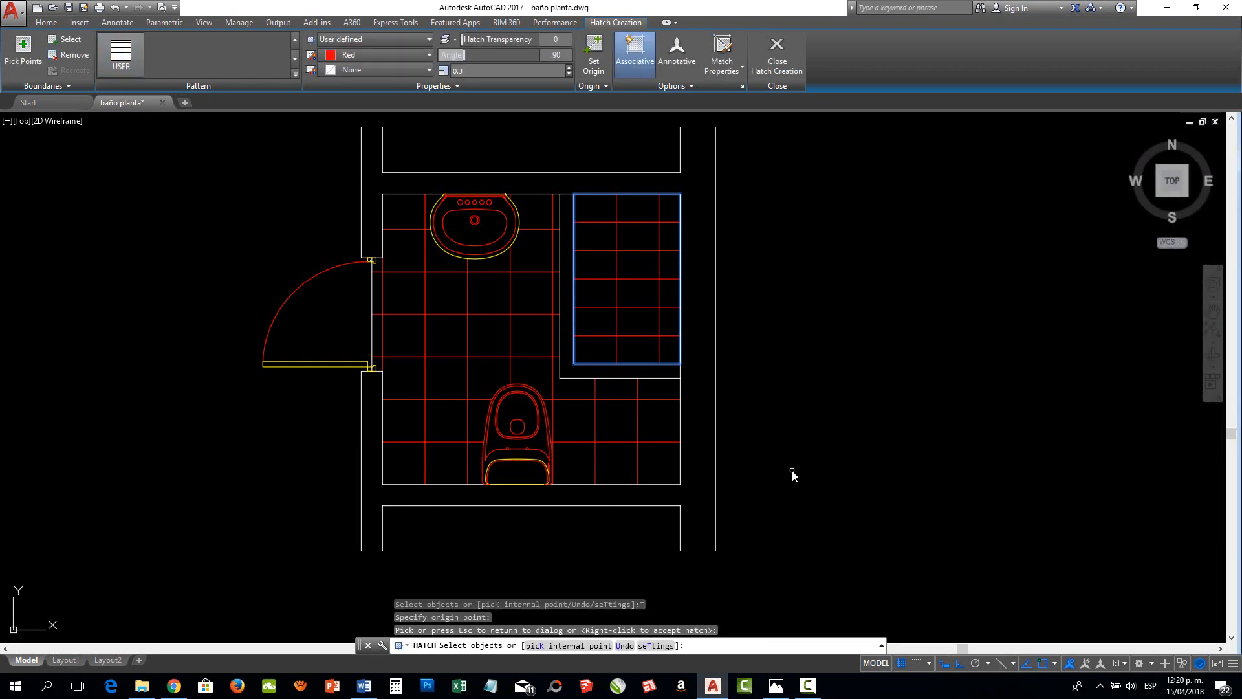
pyautogui.press('Return')
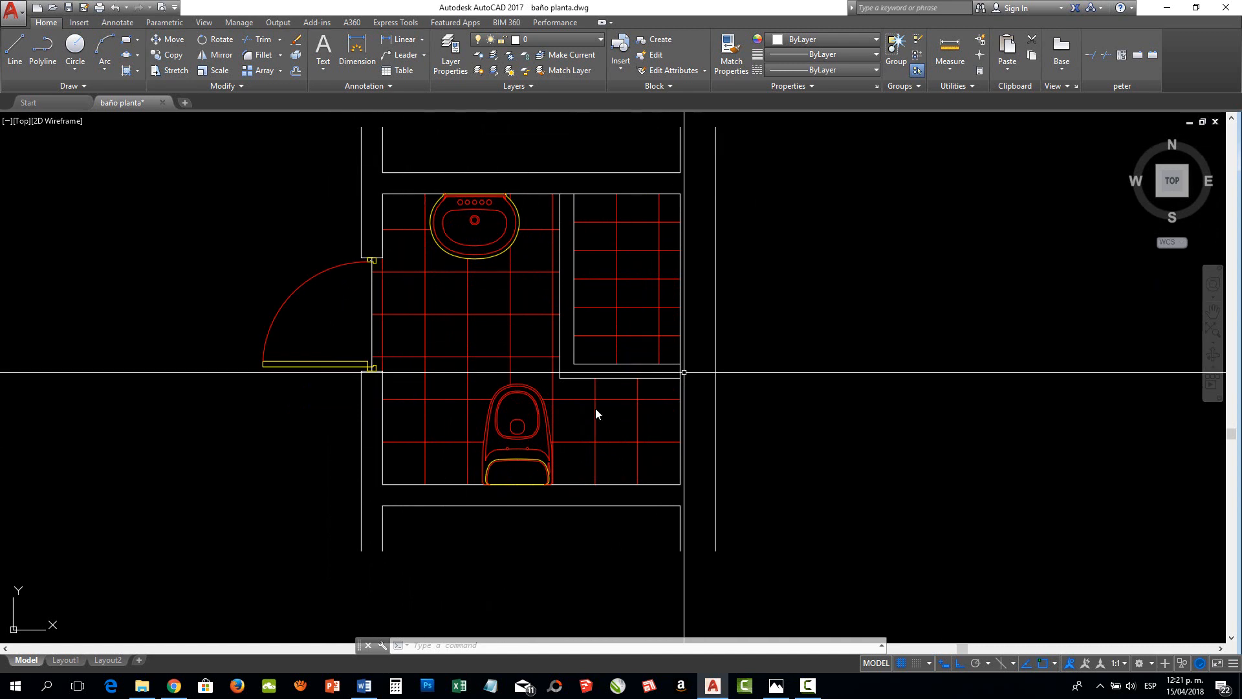
# Examine the more complete versions of the bathroom plan beside the current one, including their accessories, tiling and dashed projections
pyautogui.moveTo(943, 388); pyautogui.dragTo(844, 383, button='middle')
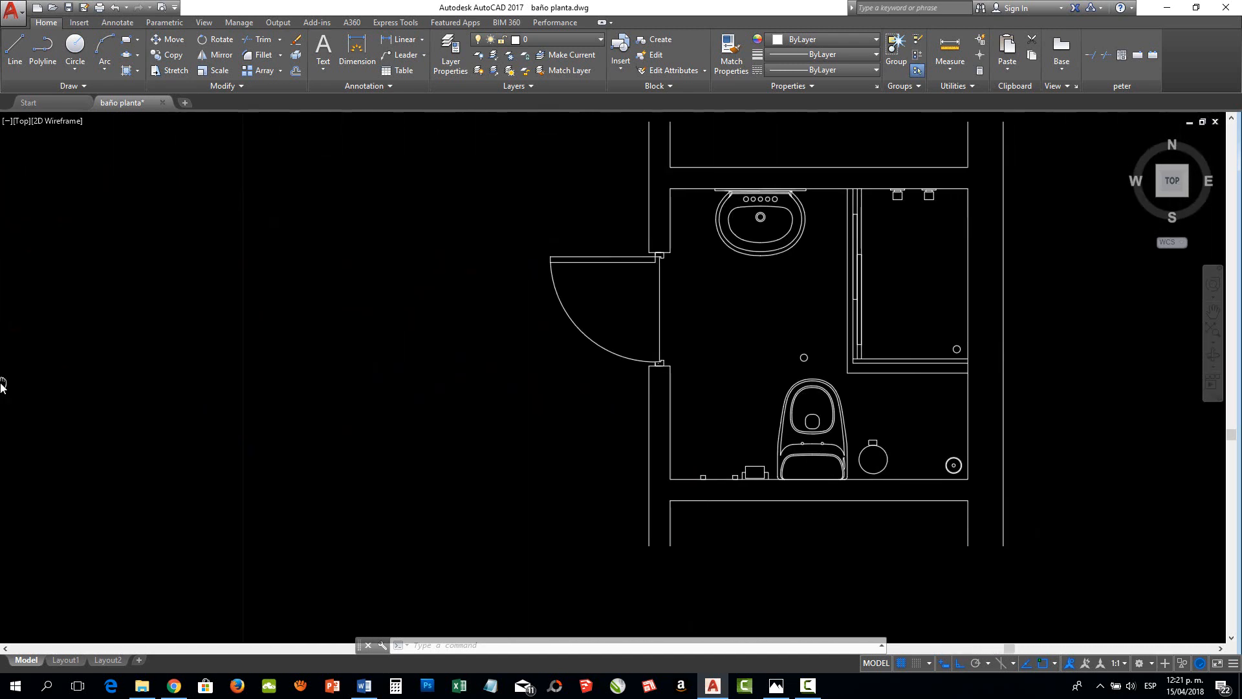
pyautogui.moveTo(844, 349); pyautogui.dragTo(666, 342, button='middle')
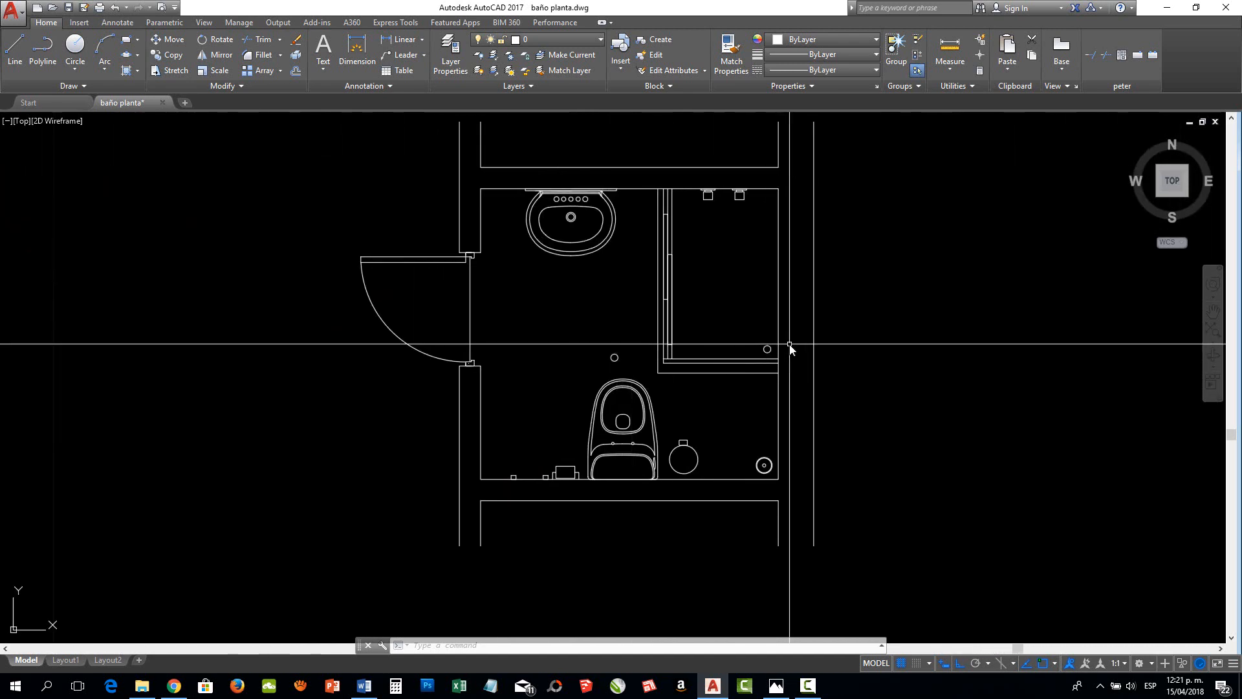
pyautogui.scroll(-5, 658, 388)
pyautogui.moveTo(804, 382); pyautogui.dragTo(485, 374, button='middle')
pyautogui.scroll(7, 686, 368)
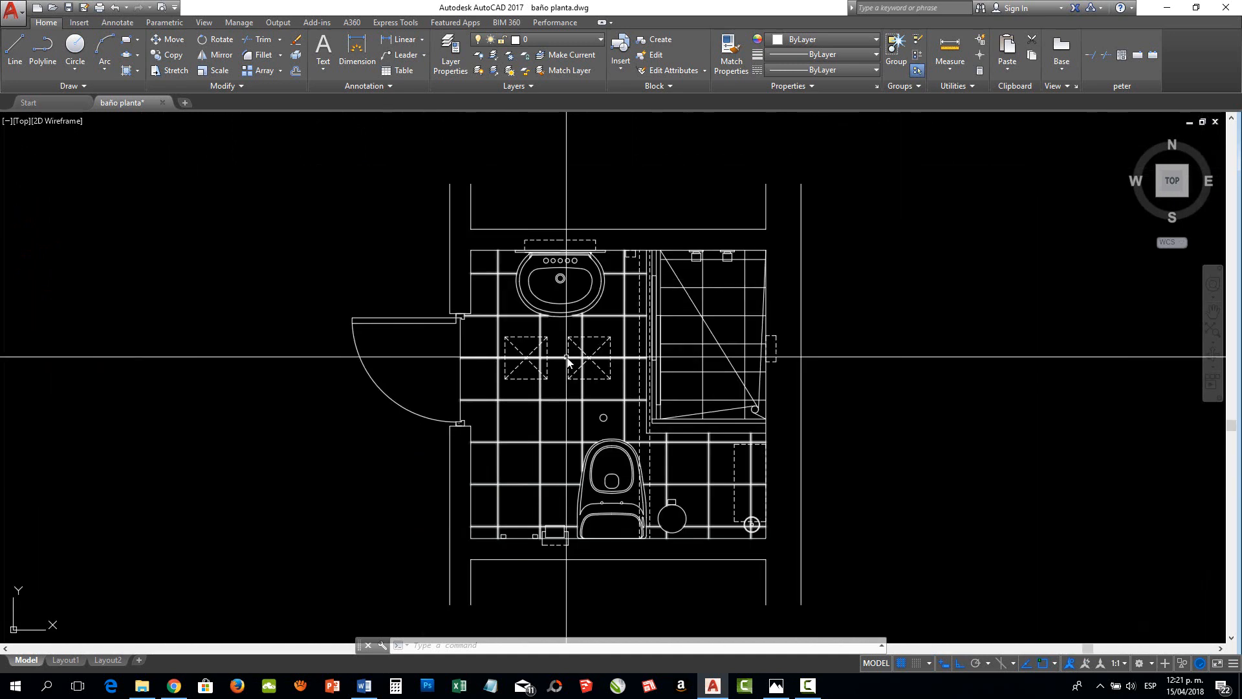
# In the untiled bathroom plan, draw a vertical line about 2.05 long between the upper and lower walls, just outside the shower's curb
pyautogui.scroll(2, 569, 319)
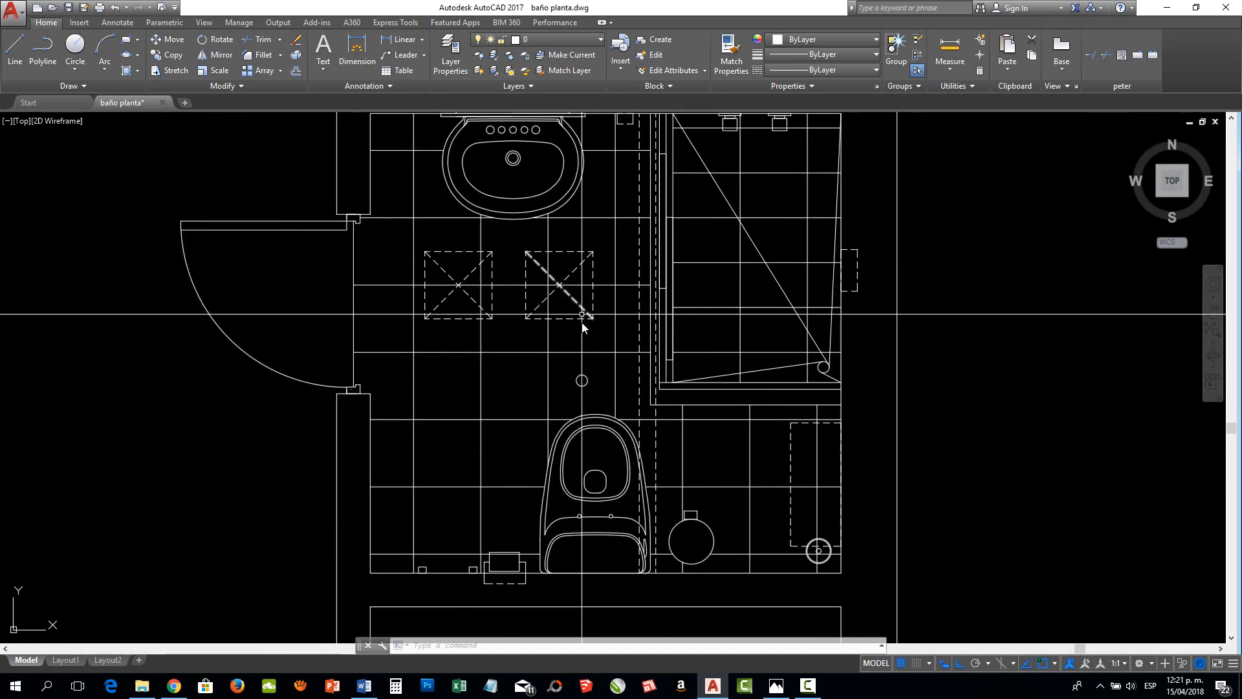
pyautogui.scroll(-2, 582, 326)
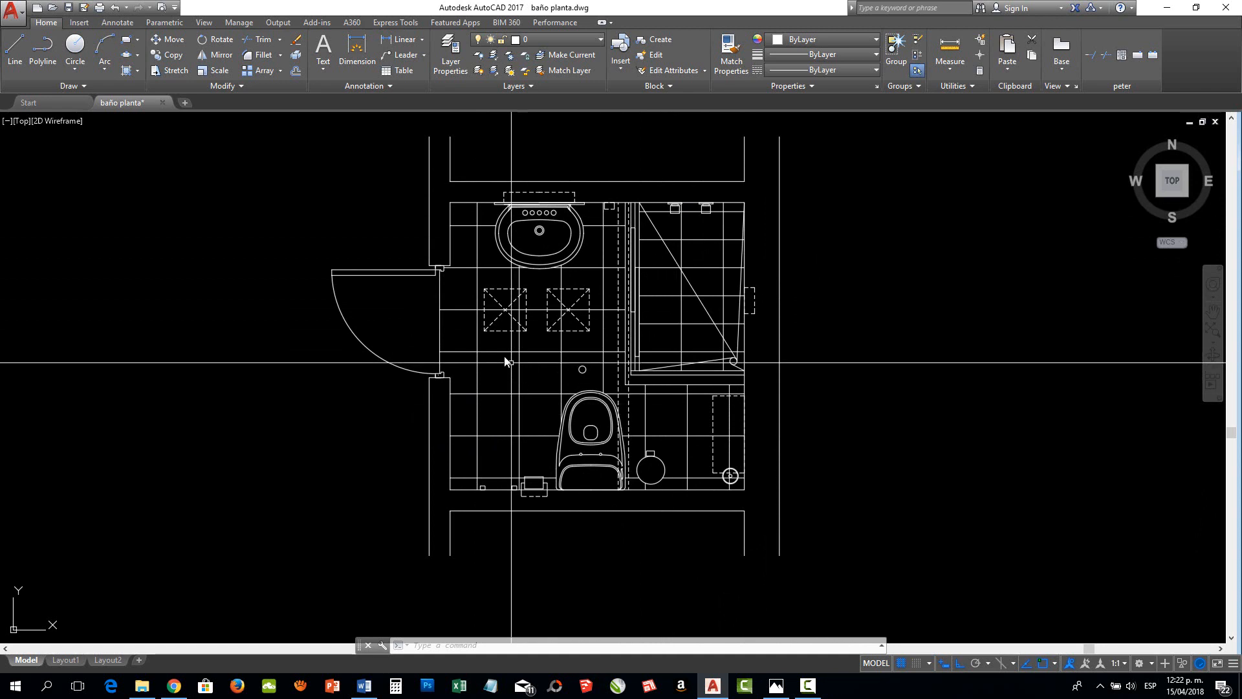
pyautogui.scroll(-4, 560, 301)
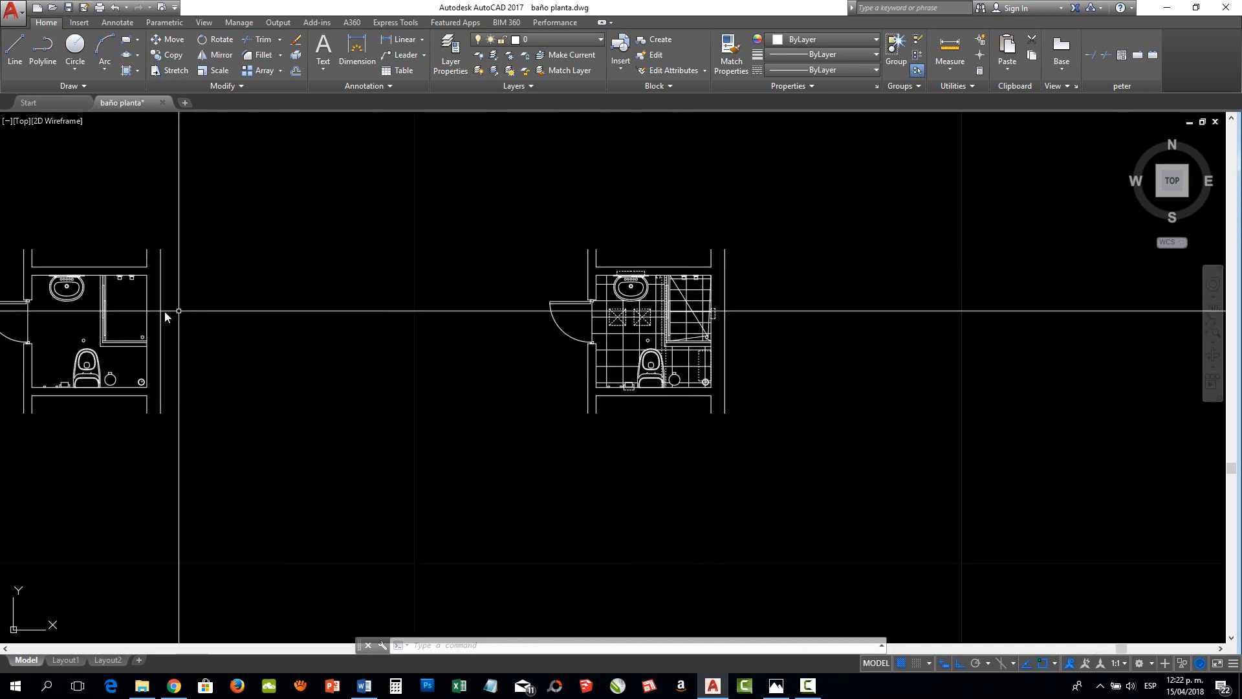
pyautogui.moveTo(176, 313); pyautogui.dragTo(655, 322, button='middle')
pyautogui.scroll(3, 744, 329)
pyautogui.scroll(2, 653, 322)
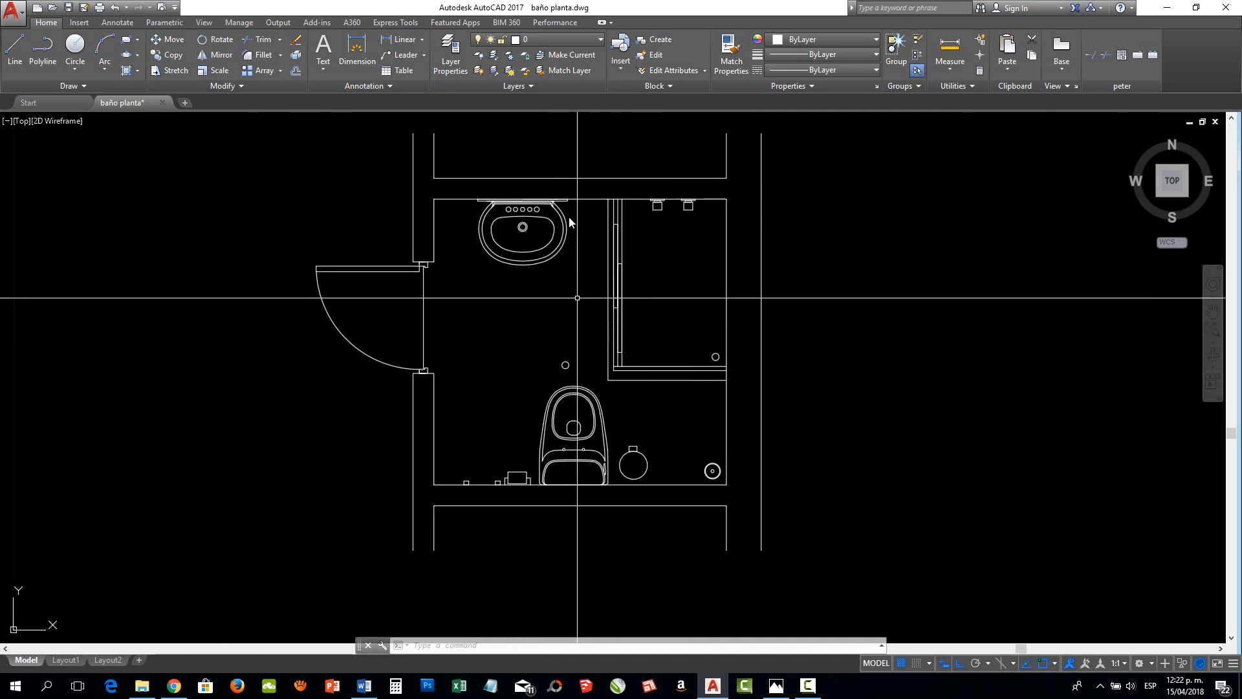
pyautogui.click(15, 48)
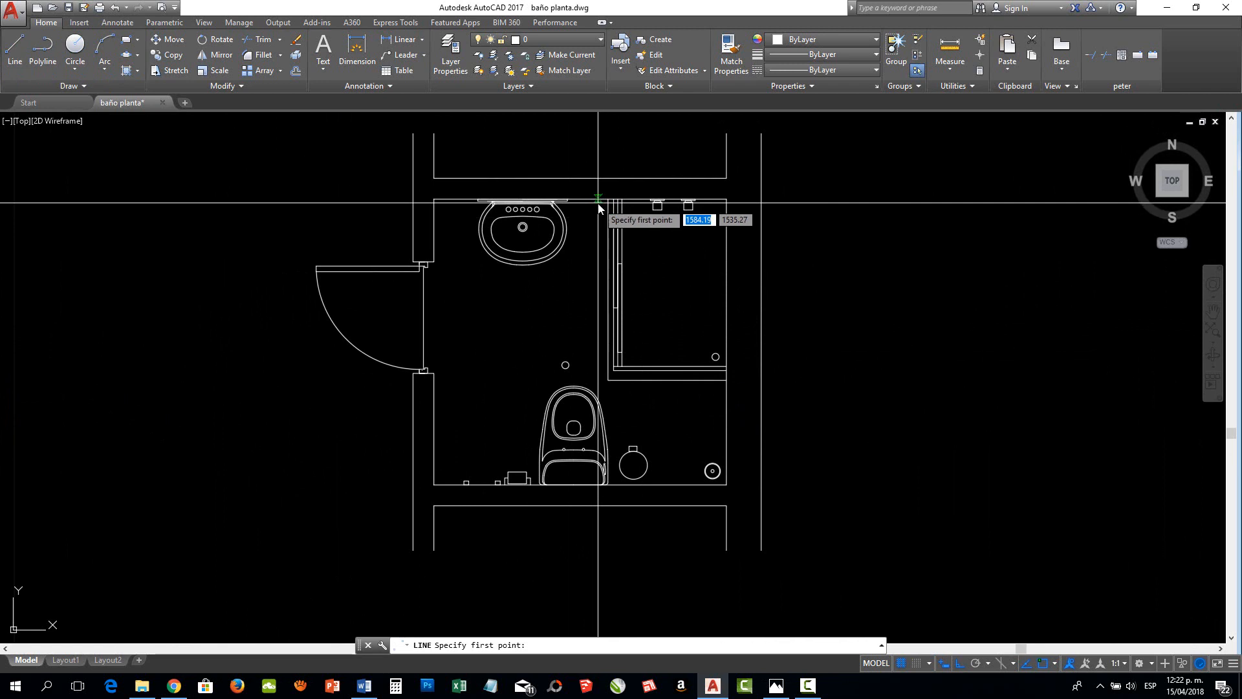
pyautogui.click(598, 202)
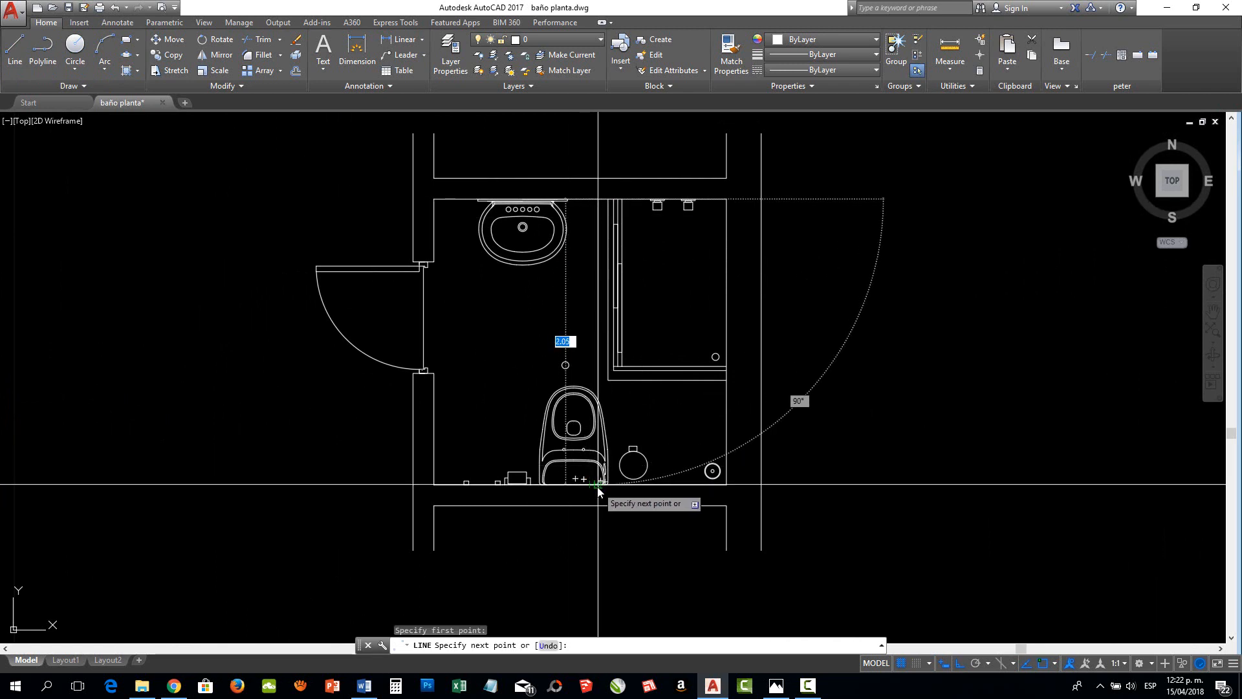
pyautogui.rightClick(635, 491)
pyautogui.click(645, 499)
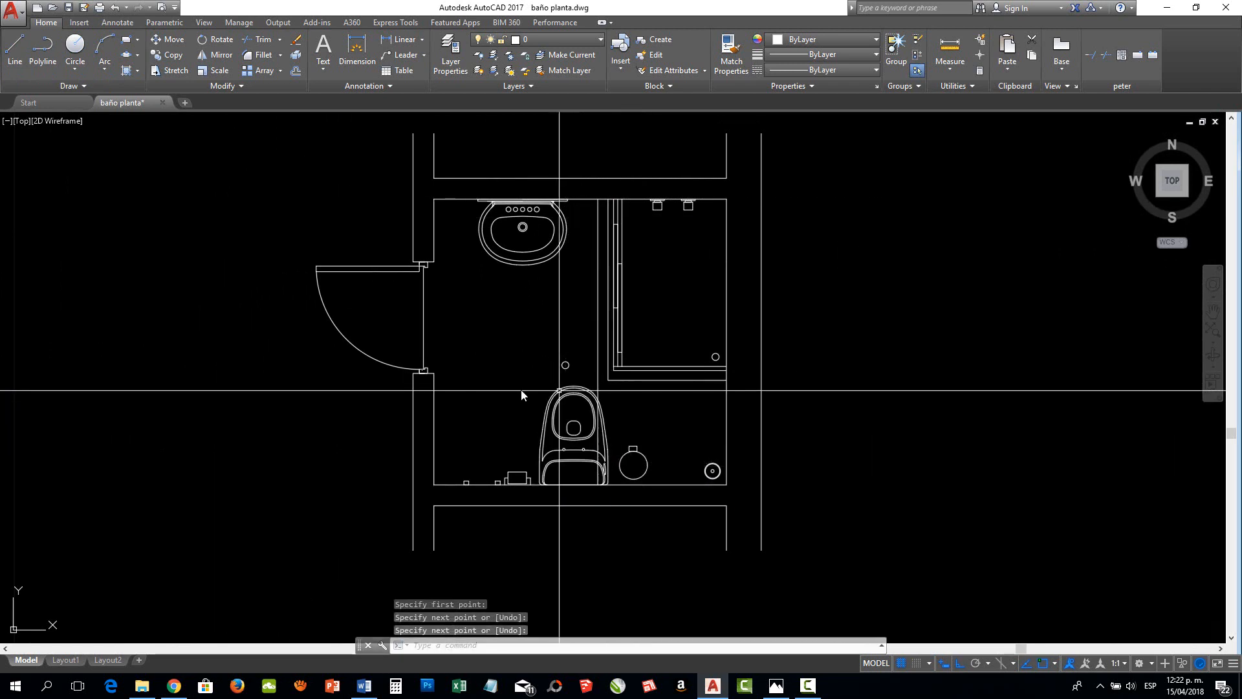
# Change the linetype of the new vertical line beside the shower to HIDDEN2
pyautogui.scroll(2, 521, 393)
pyautogui.moveTo(521, 394); pyautogui.dragTo(1172, 379, button='middle')
pyautogui.scroll(-5, 833, 400)
pyautogui.moveTo(599, 394)
pyautogui.mouseDown(button='middle')
pyautogui.moveTo(1135, 393)
pyautogui.moveTo(322, 393)
pyautogui.mouseUp(button='middle')
pyautogui.scroll(5, 775, 386)
pyautogui.scroll(-1, 545, 362)
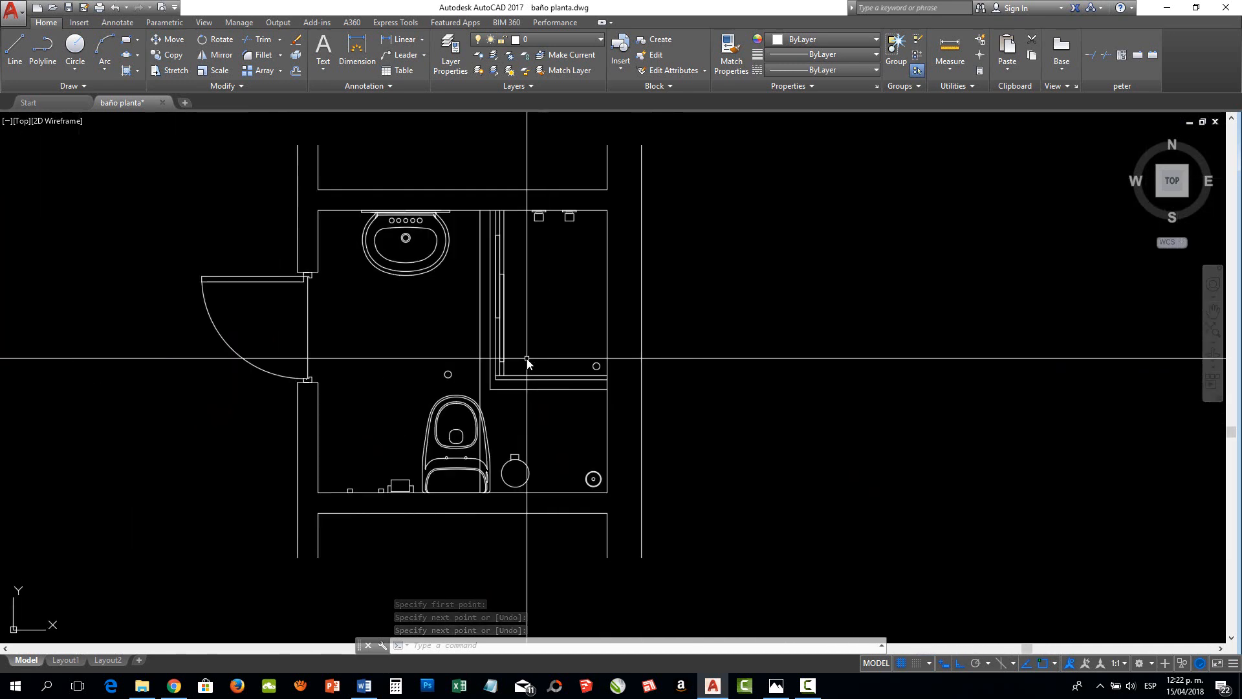
pyautogui.scroll(-1, 665, 360)
pyautogui.click(622, 350)
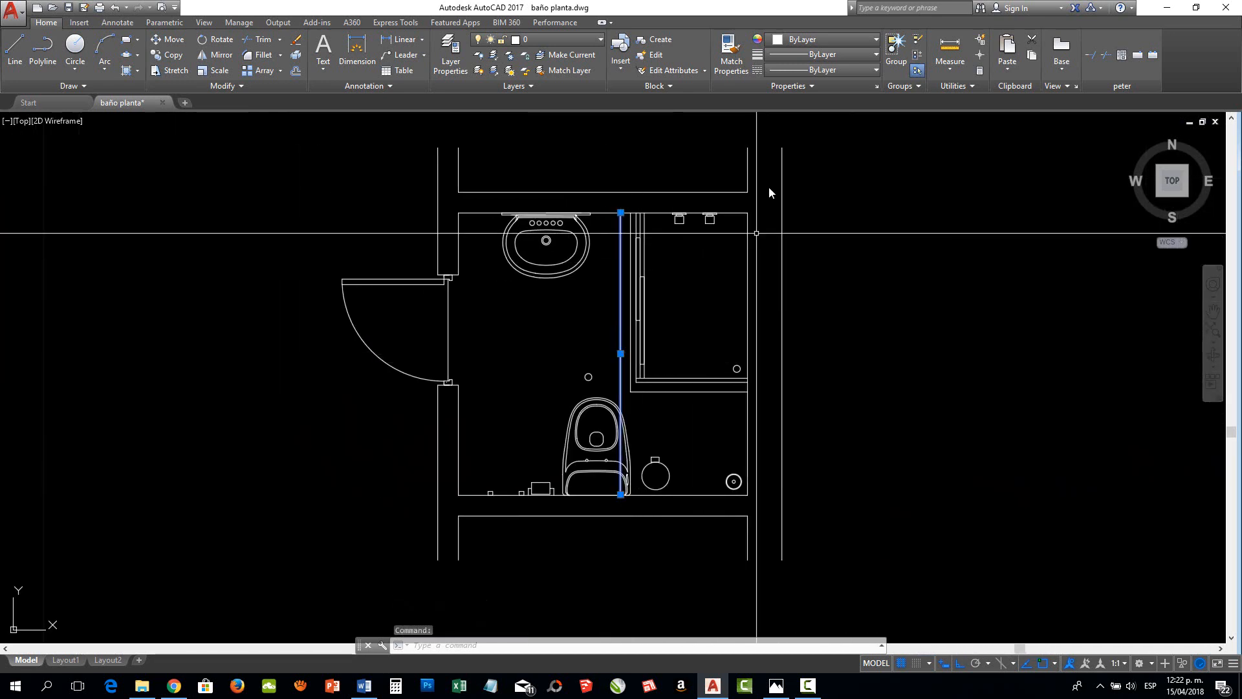
pyautogui.click(802, 72)
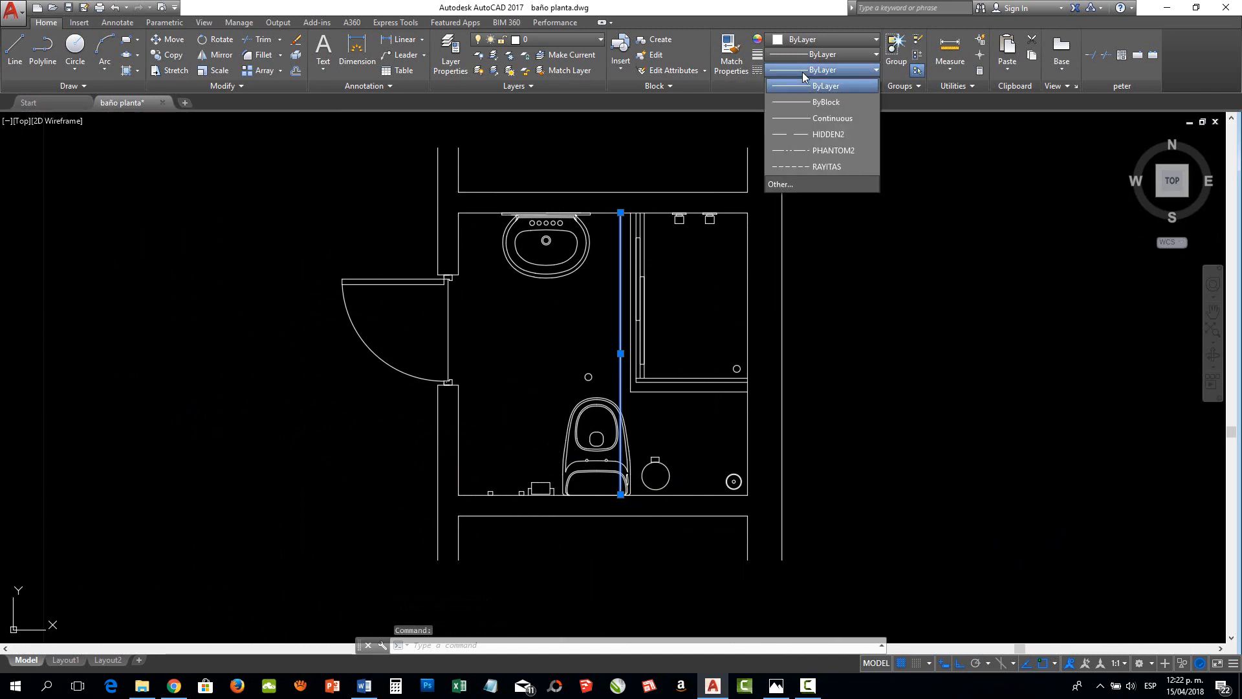
pyautogui.click(831, 135)
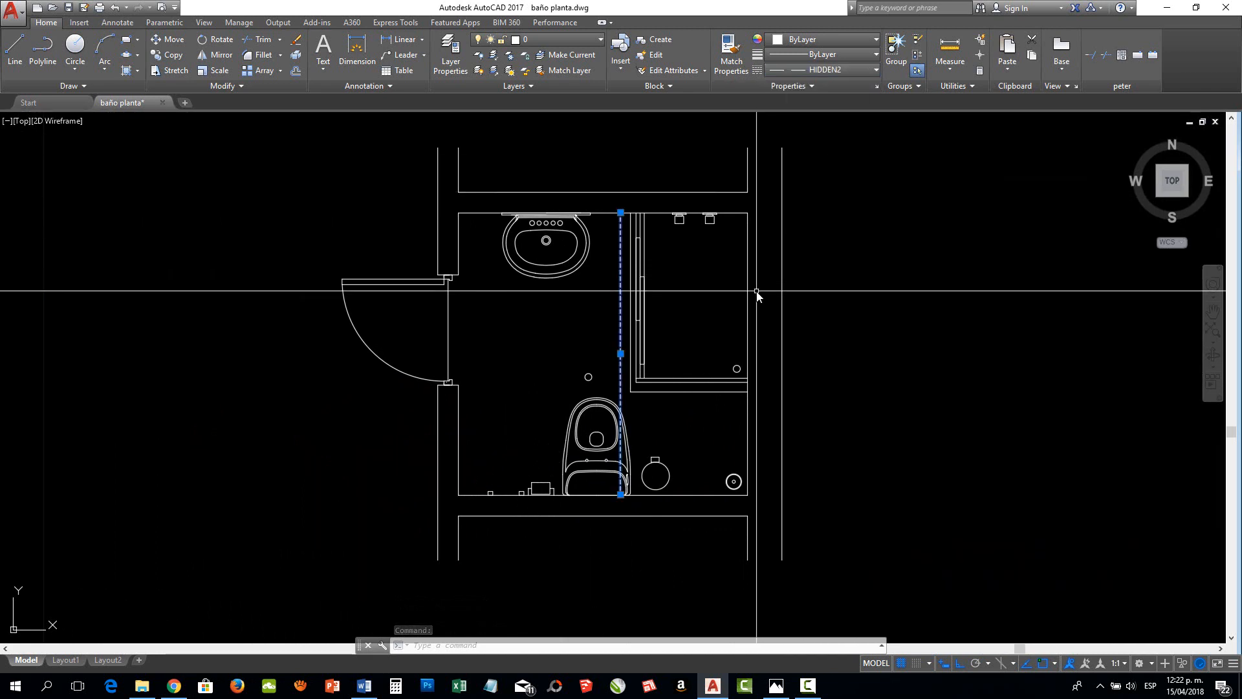
# Draw a small upright rectangle inside the wall on the shower's outer side, starting on the wall's inner face
pyautogui.click(127, 43)
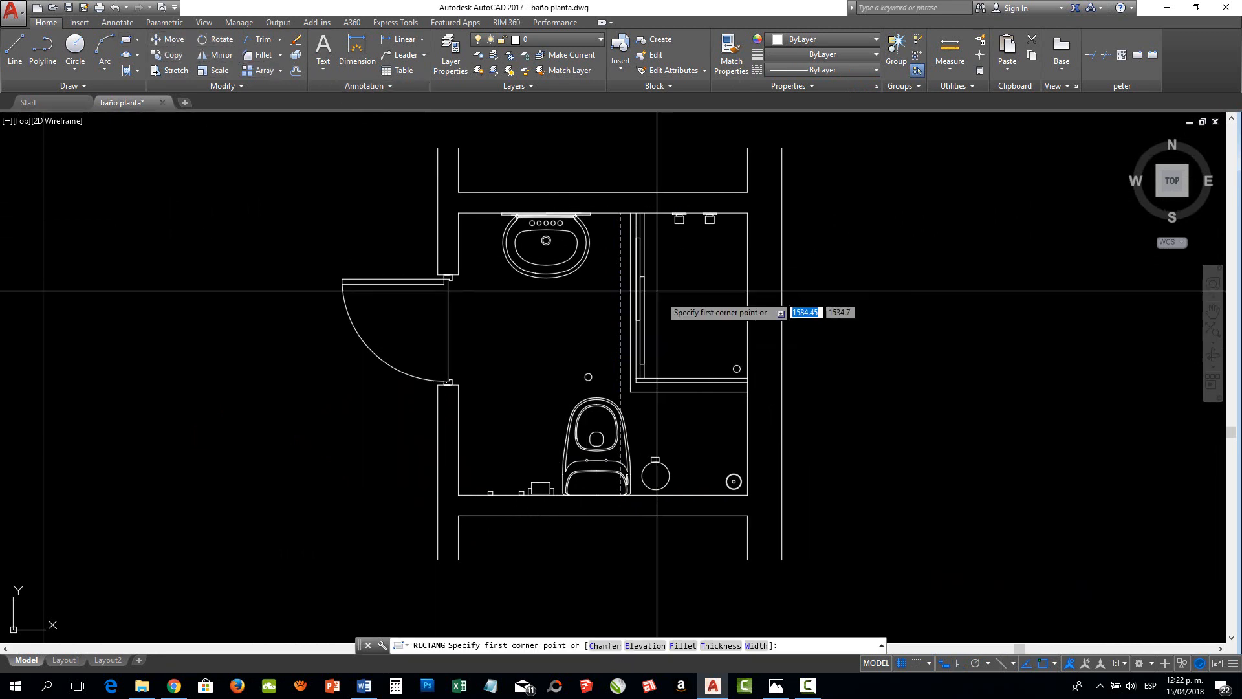
pyautogui.scroll(4, 744, 335)
pyautogui.click(754, 263)
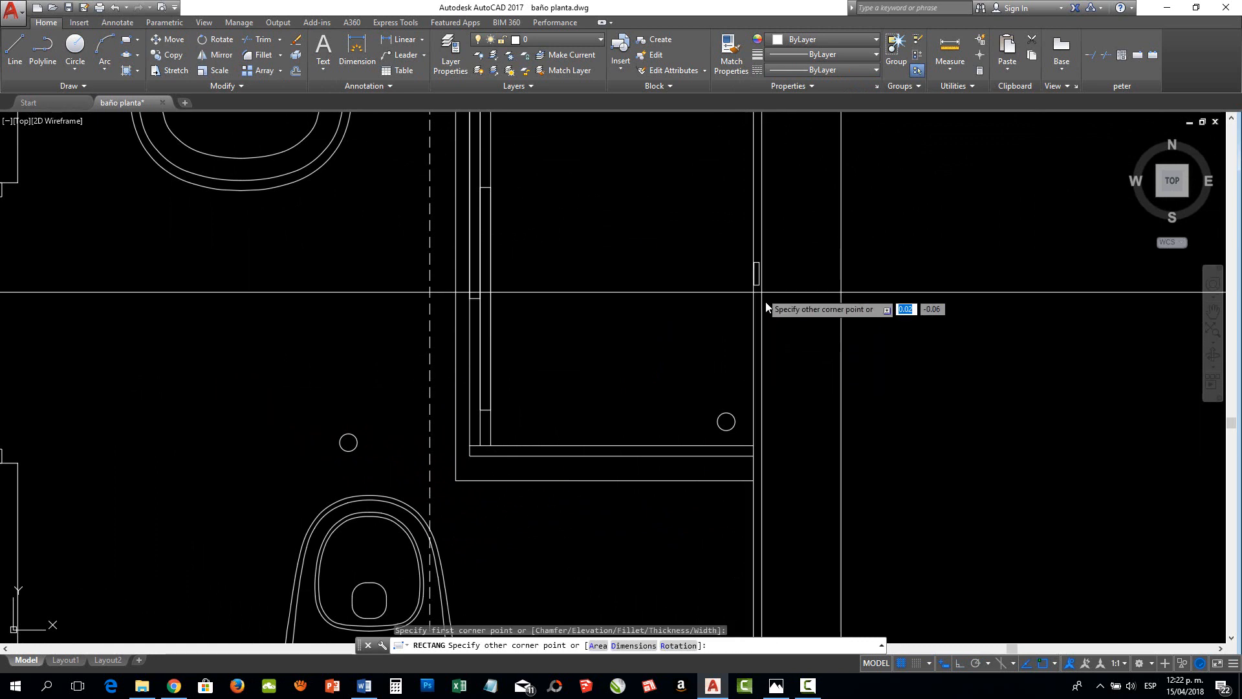
pyautogui.click(777, 315)
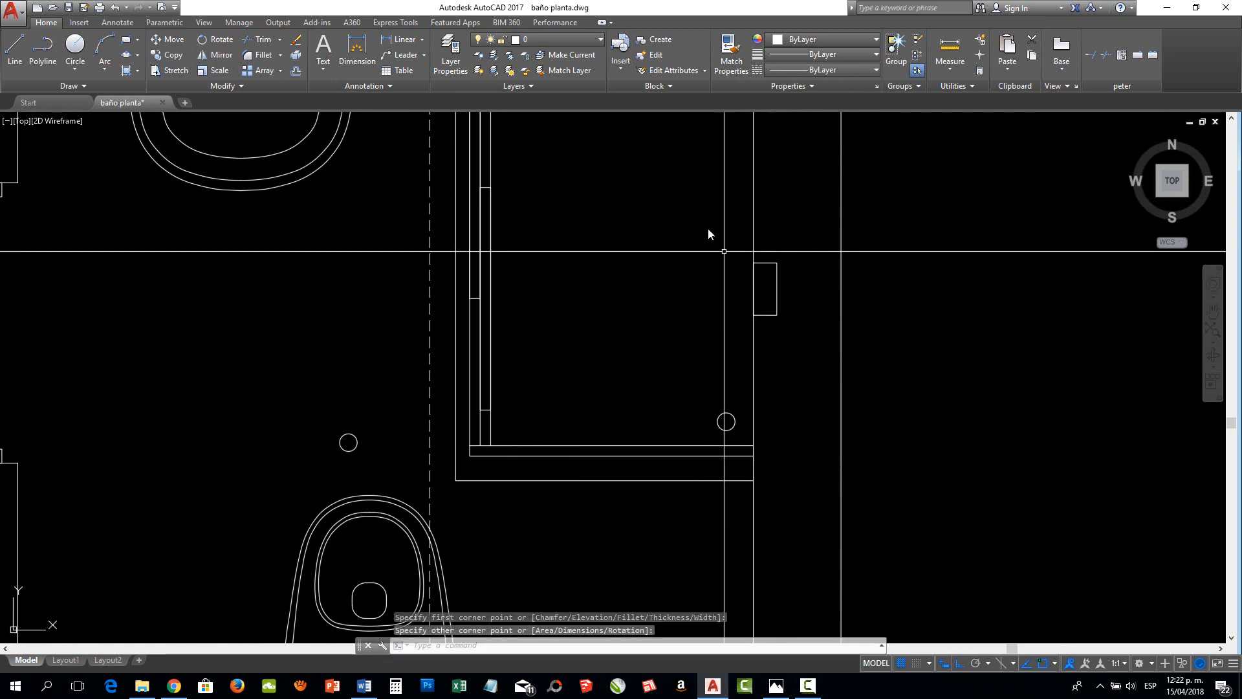
# Change the linetype of the small wall rectangle beside the shower to HIDDEN2 and clear the selection
pyautogui.click(766, 263)
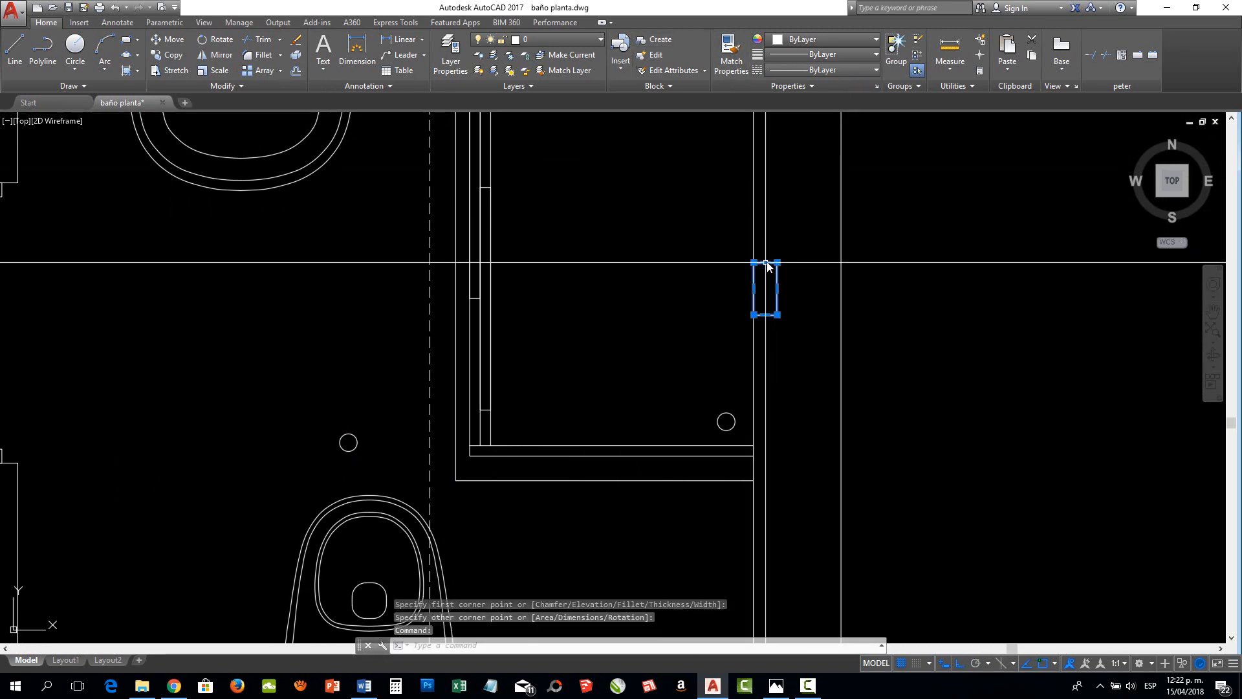
pyautogui.click(800, 70)
pyautogui.click(810, 128)
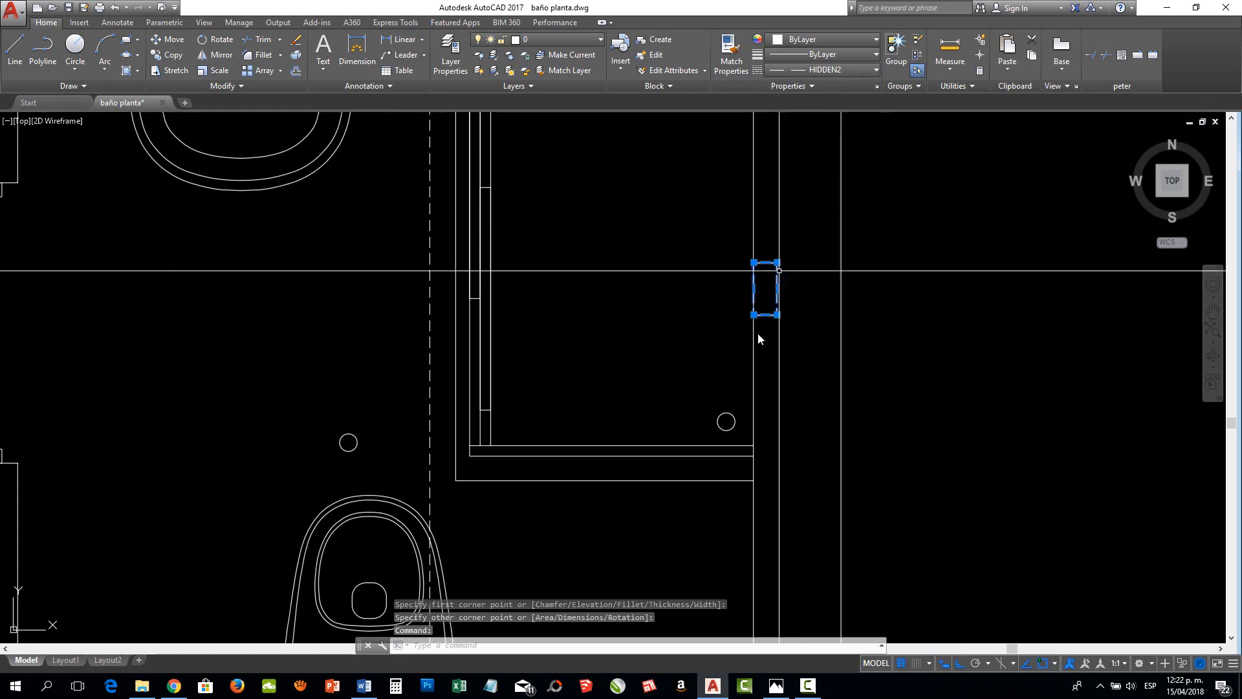
pyautogui.scroll(-2, 747, 378)
pyautogui.press('Escape')
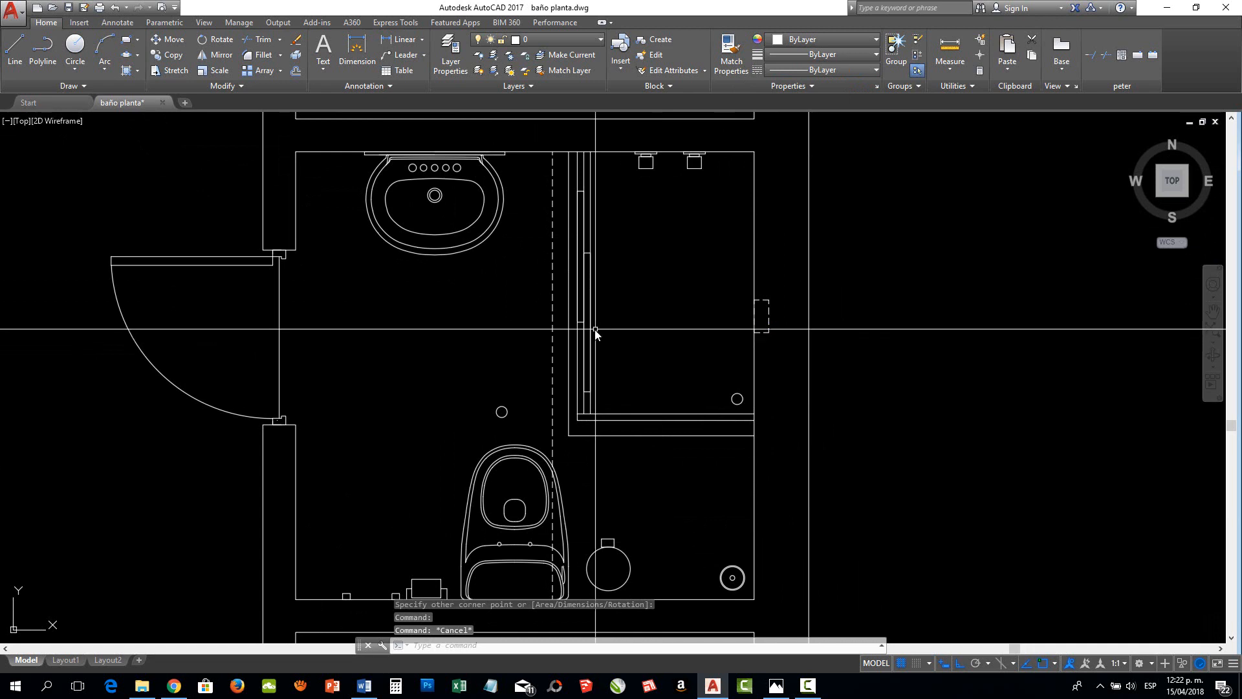
# Return to the tiled bathroom plan and examine the accessories and dashed projections around the toilet and lower wall
pyautogui.scroll(-2, 596, 330)
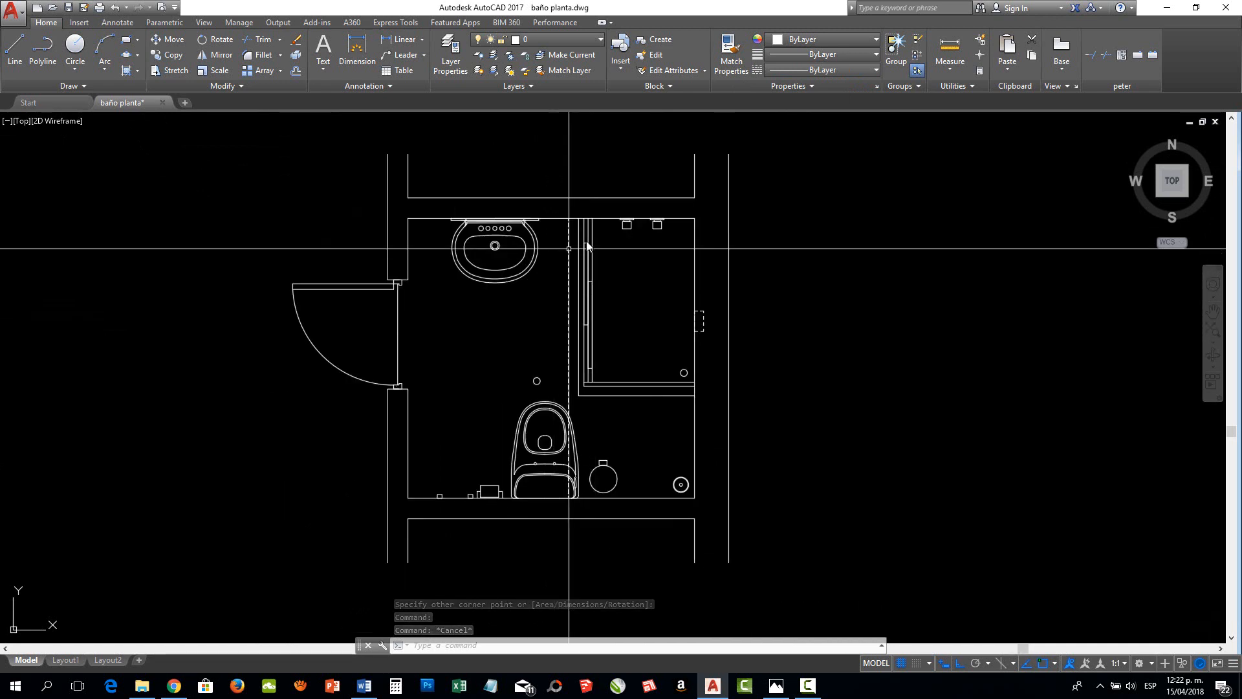
pyautogui.moveTo(878, 370); pyautogui.dragTo(134, 405, button='middle')
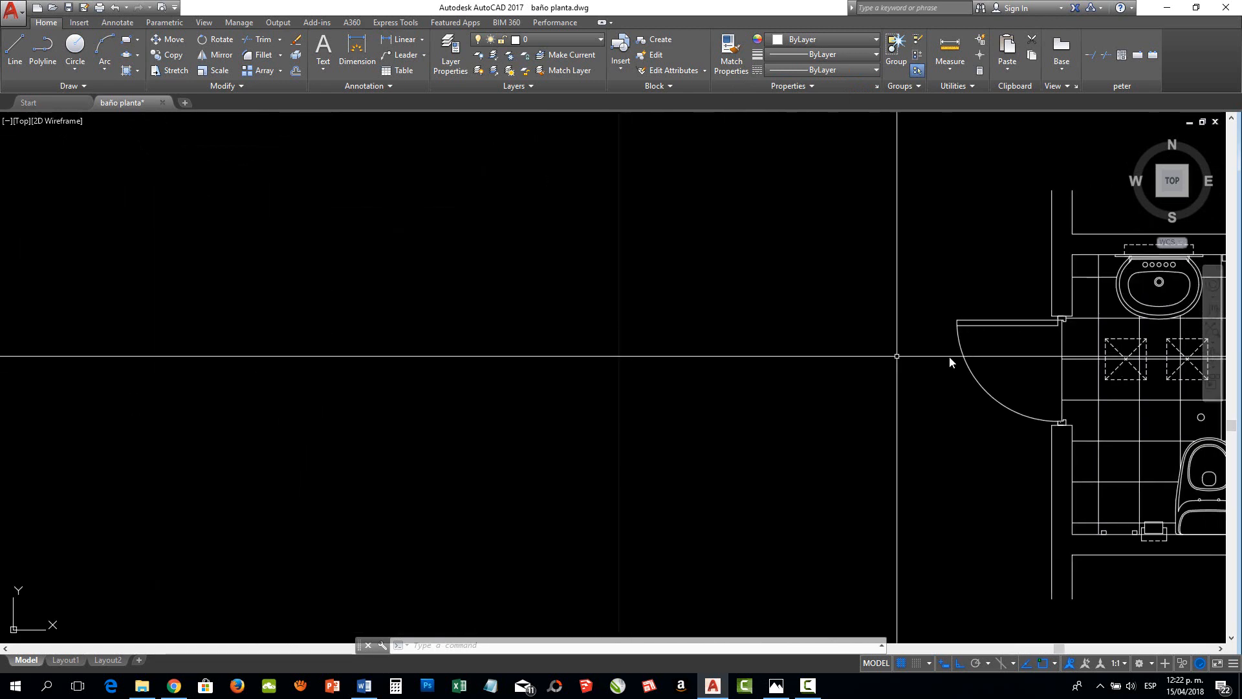
pyautogui.moveTo(960, 357)
pyautogui.mouseDown(button='middle')
pyautogui.moveTo(327, 334)
pyautogui.moveTo(231, 298)
pyautogui.mouseUp(button='middle')
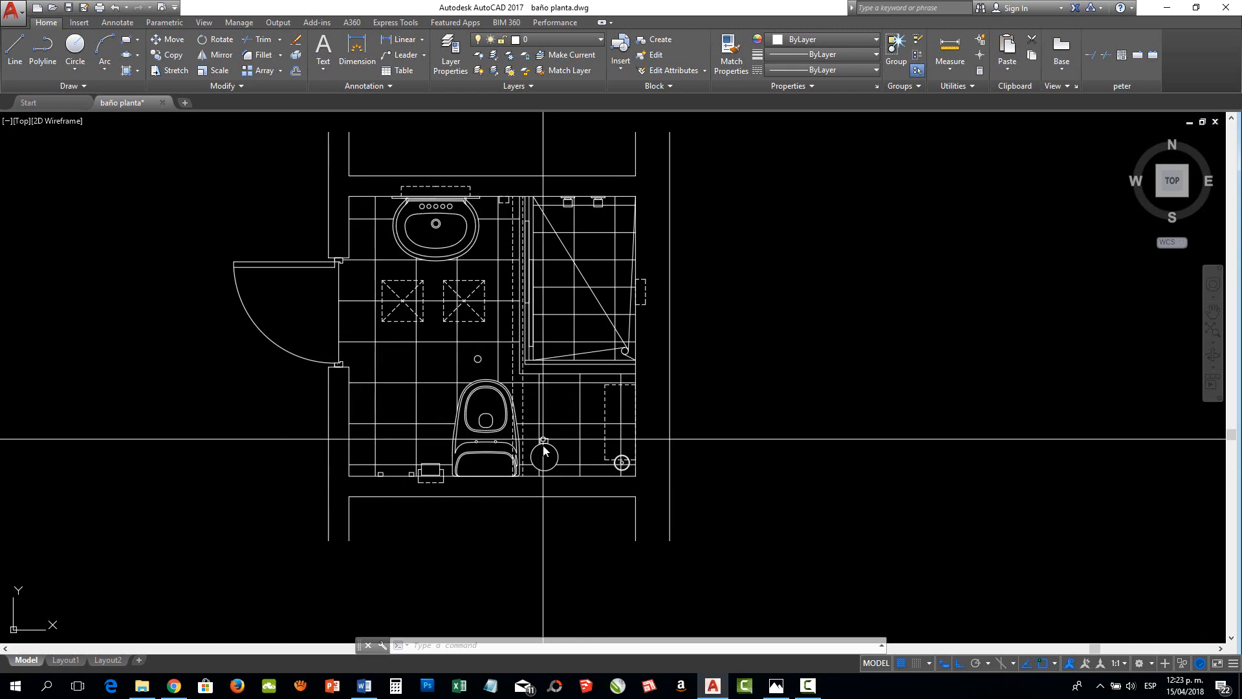
pyautogui.scroll(2, 544, 451)
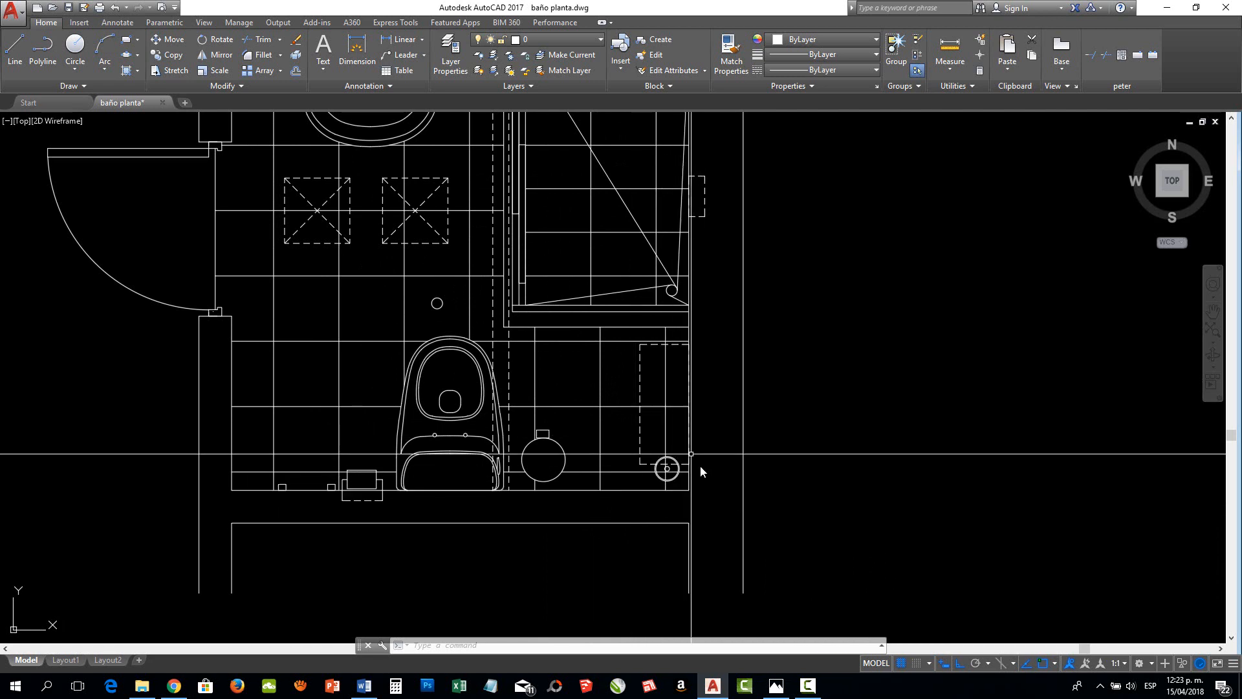
pyautogui.scroll(-3, 601, 420)
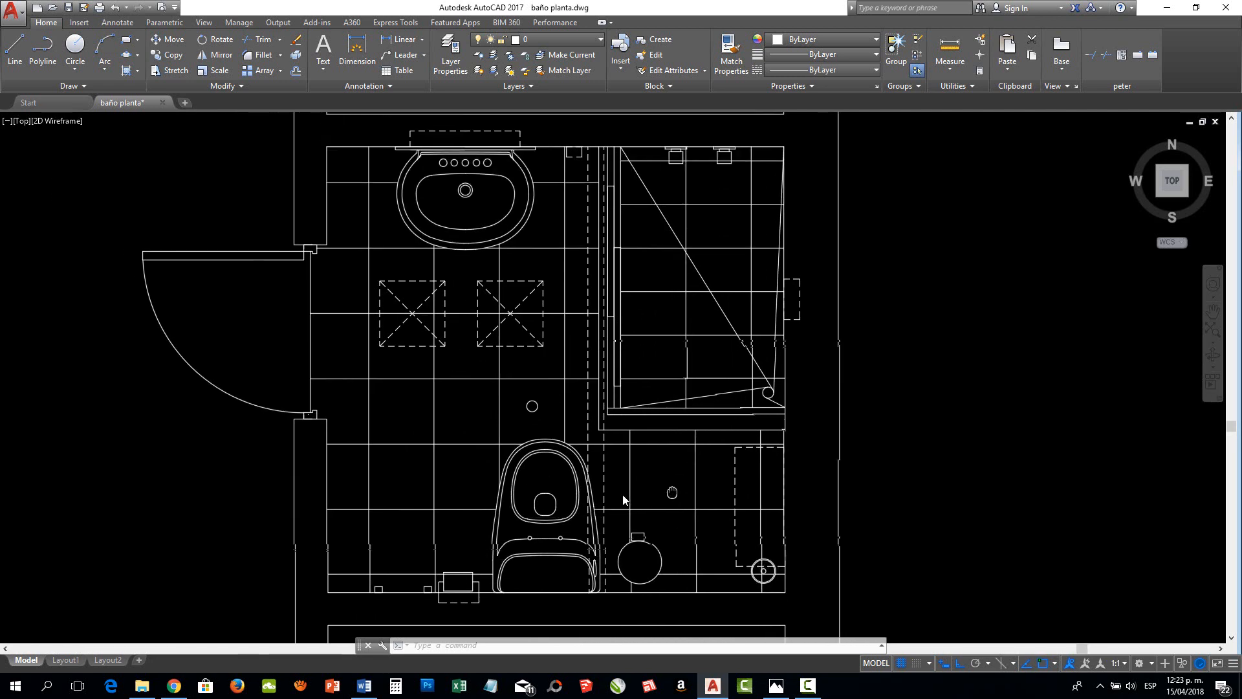
pyautogui.scroll(5, 382, 603)
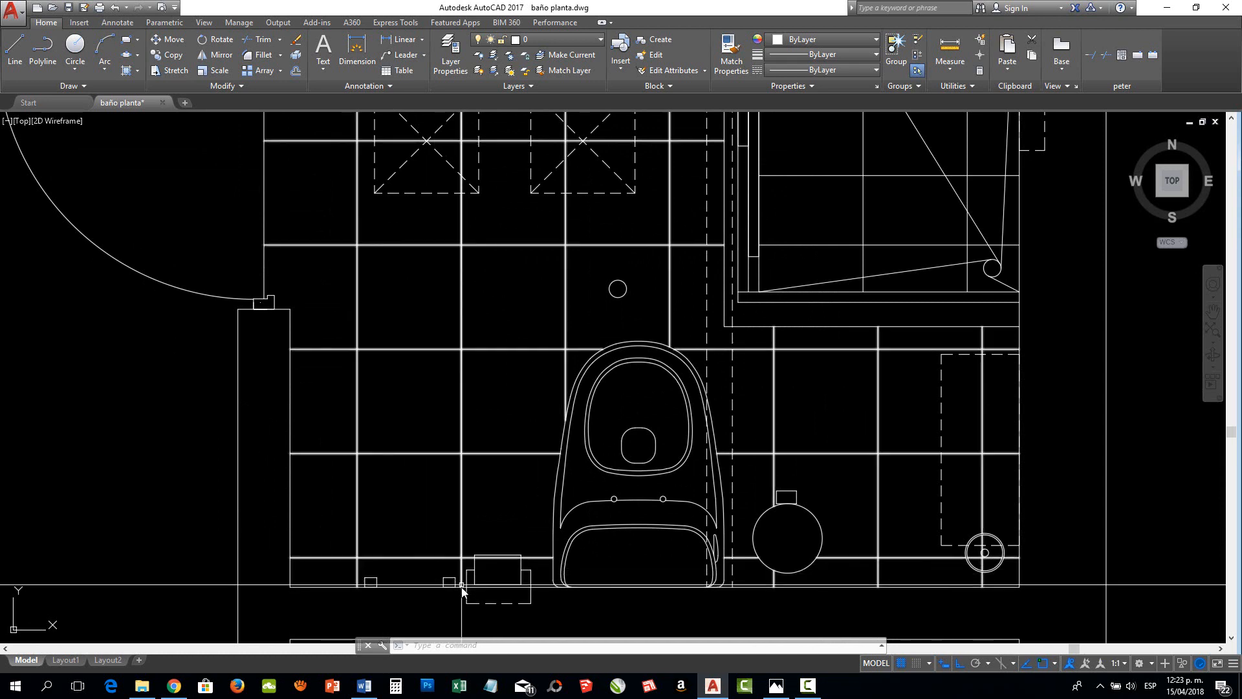
pyautogui.scroll(-3, 381, 590)
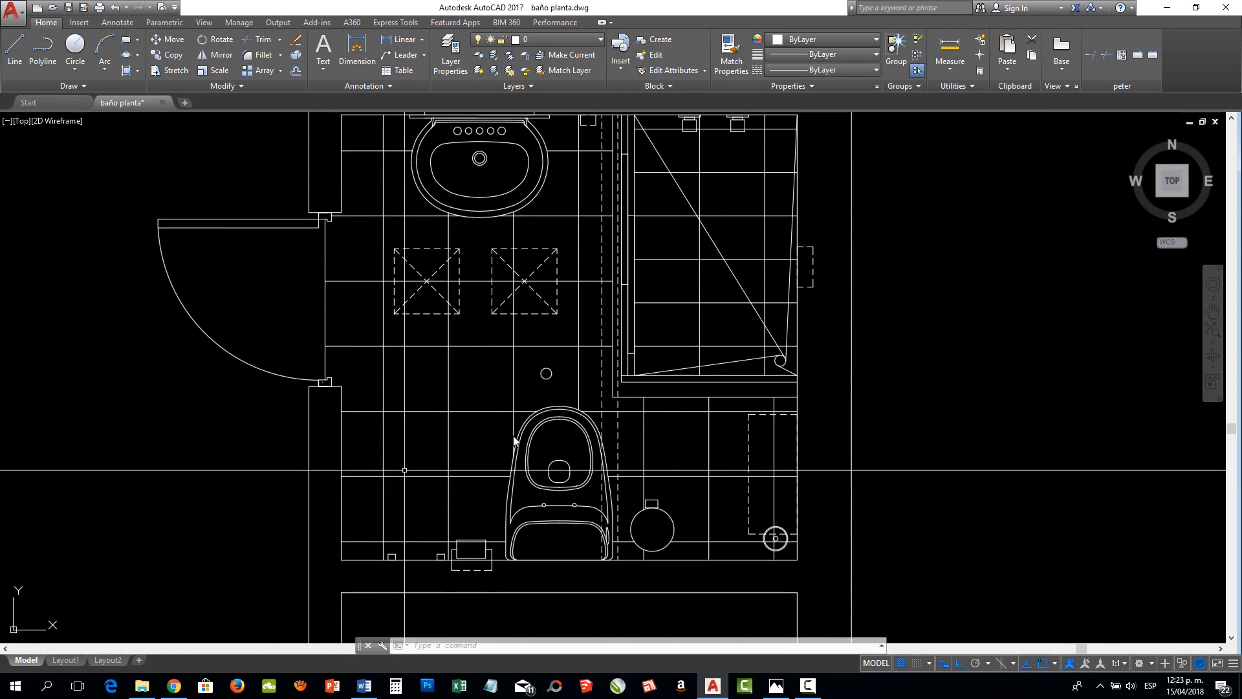
# Examine the upper part of the tiled plan and select the small dashed rectangle between washbasin and shower to check its properties
pyautogui.moveTo(492, 407); pyautogui.dragTo(478, 497, button='middle')
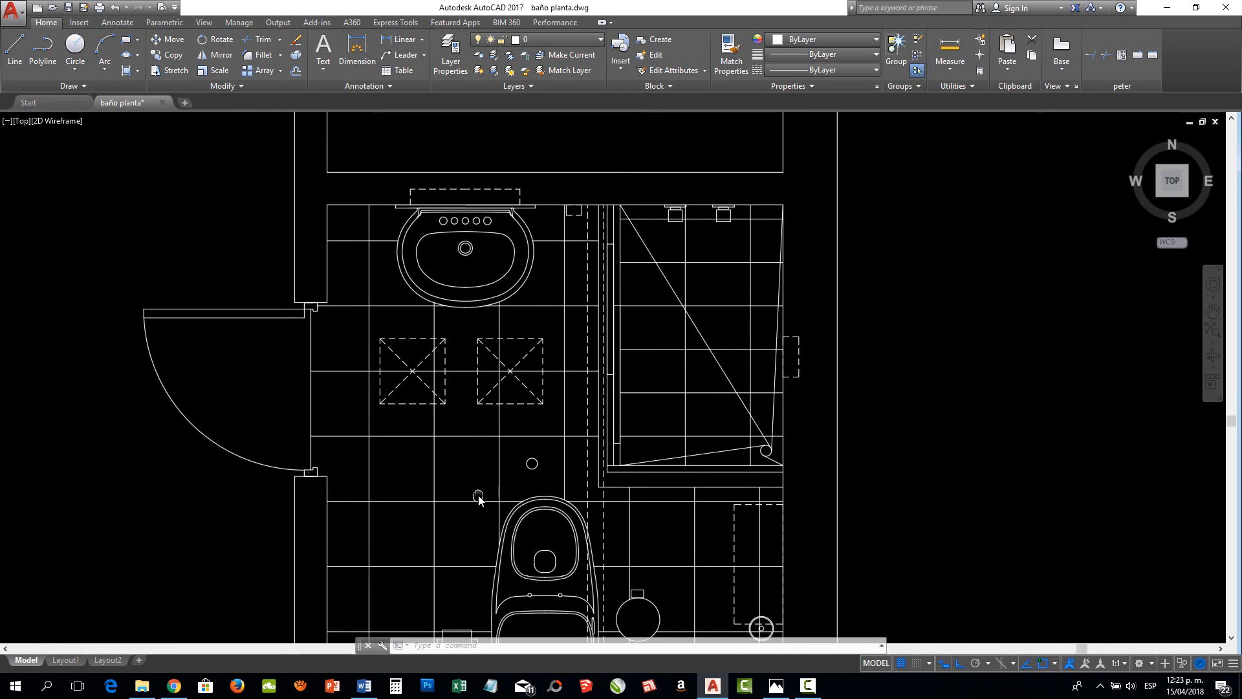
pyautogui.scroll(2, 573, 242)
pyautogui.scroll(-2, 573, 242)
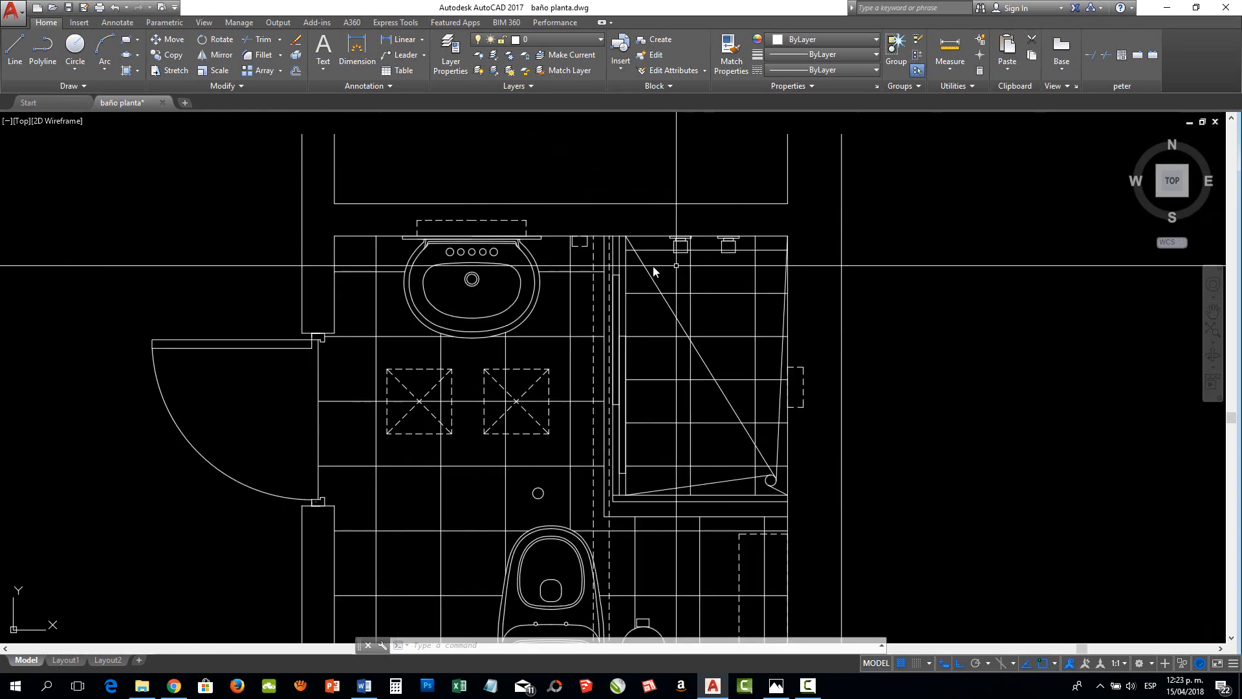
pyautogui.scroll(4, 573, 243)
pyautogui.scroll(2, 573, 240)
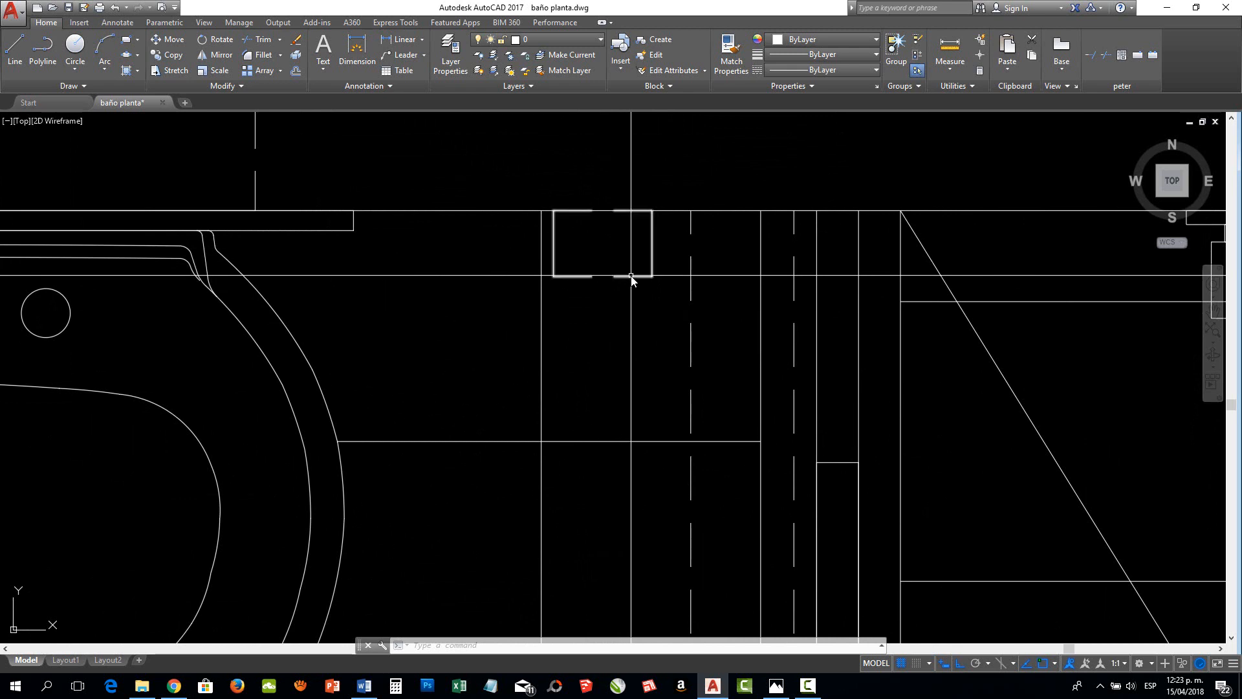
pyautogui.click(631, 276)
pyautogui.scroll(-4, 605, 297)
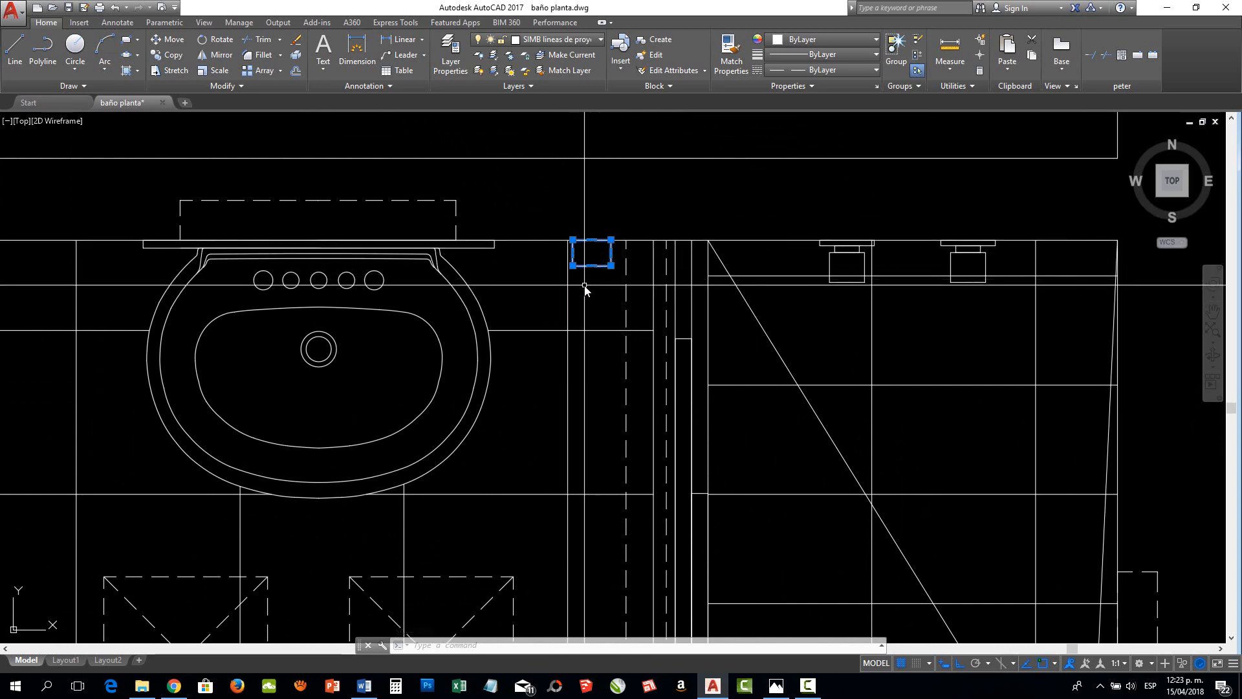
pyautogui.scroll(-6, 585, 289)
pyautogui.moveTo(526, 341); pyautogui.dragTo(609, 290, button='middle')
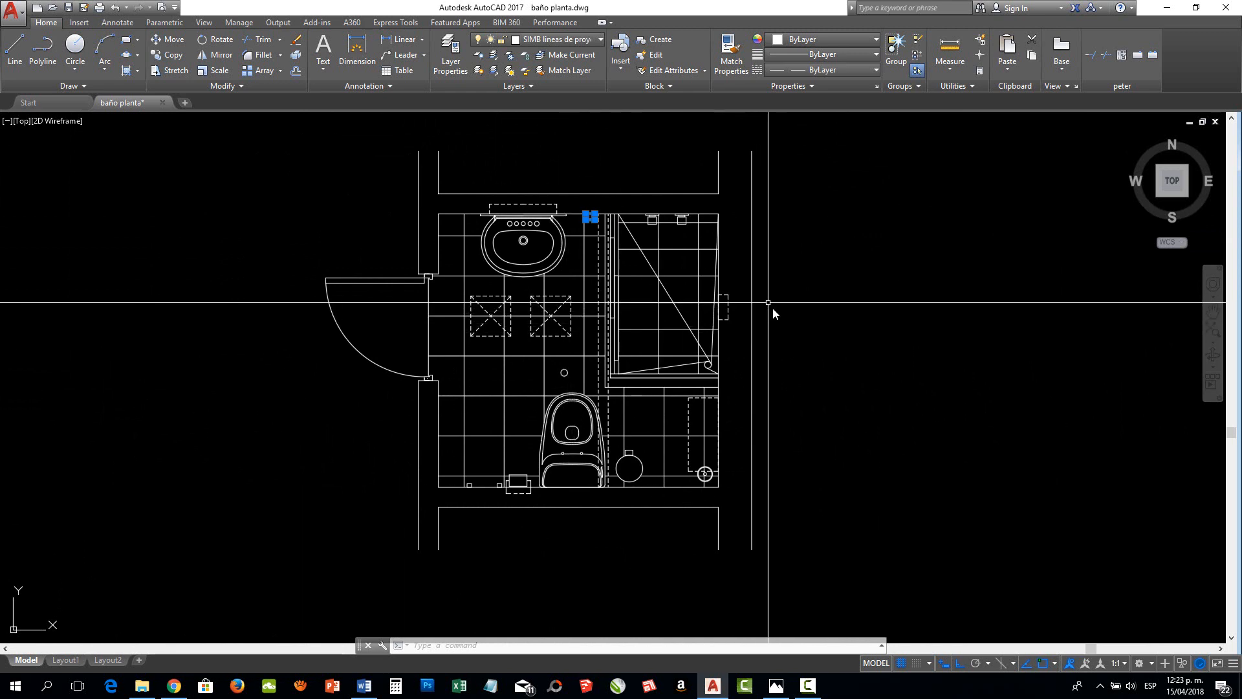
pyautogui.moveTo(771, 306); pyautogui.dragTo(790, 301, button='middle')
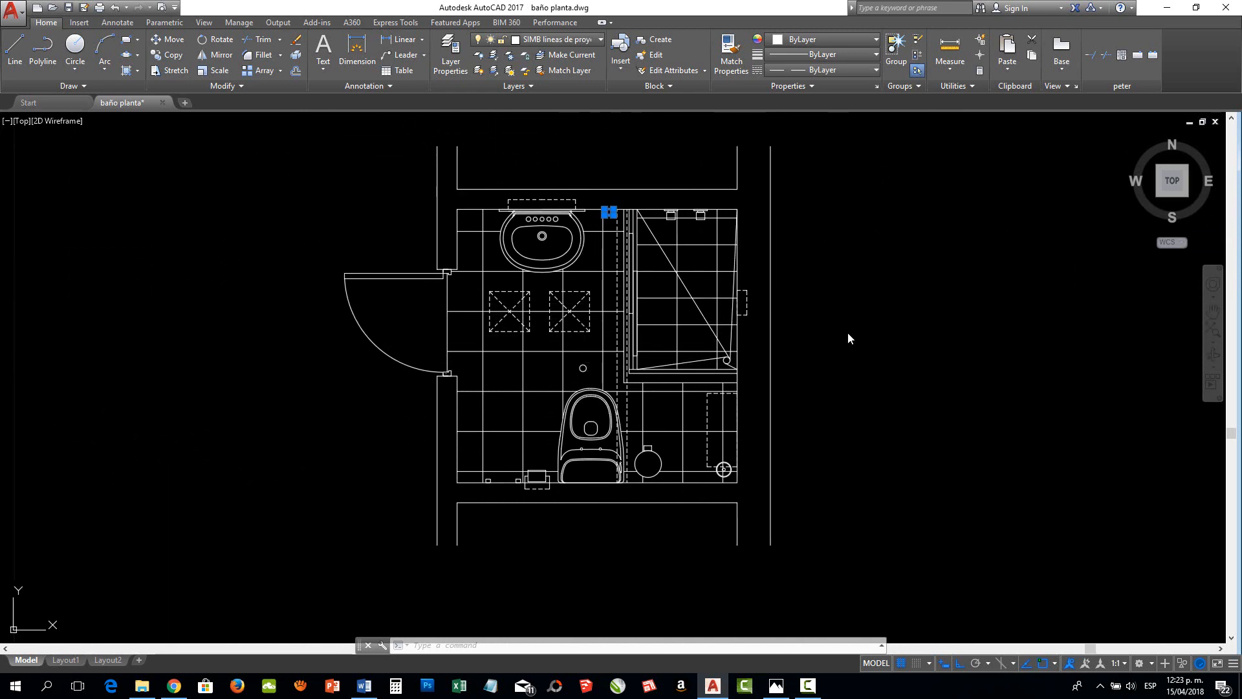